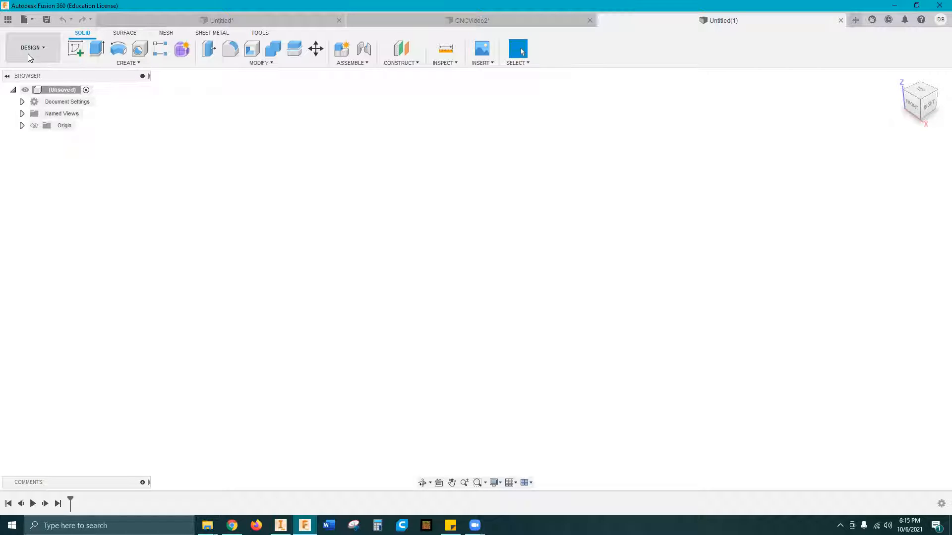
- Start a sketch on the horizontal origin plane and draw a 5 in diameter circle centred on the origin
{"action": "left_click", "coordinate": [78, 47]}
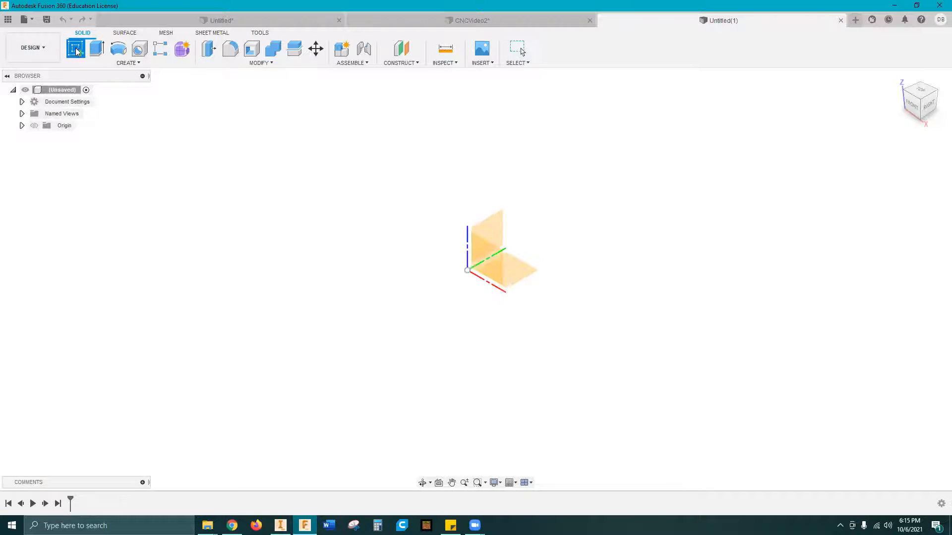
{"action": "left_click", "coordinate": [519, 271]}
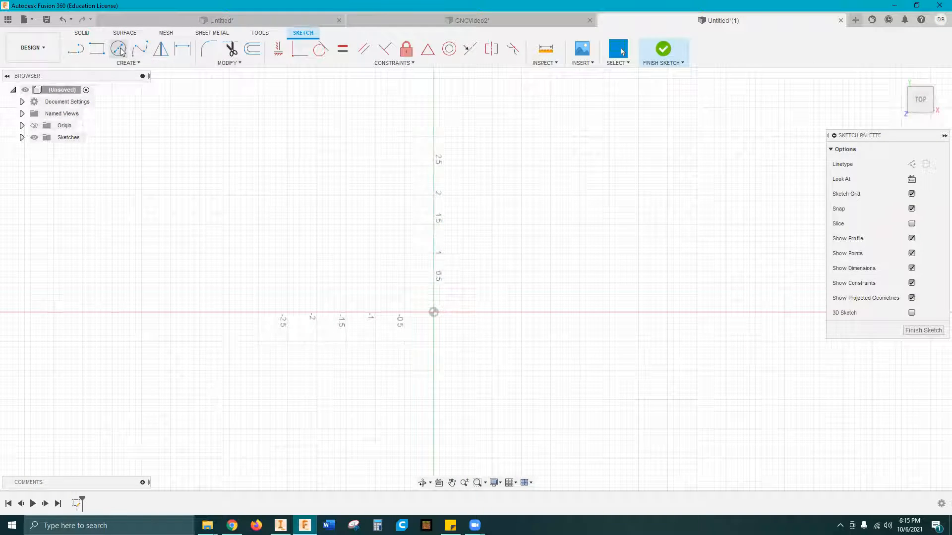
{"action": "left_click", "coordinate": [118, 48]}
{"action": "left_click", "coordinate": [439, 312]}
{"action": "scroll", "coordinate": [548, 312], "scroll_direction": "down", "scroll_amount": 2}
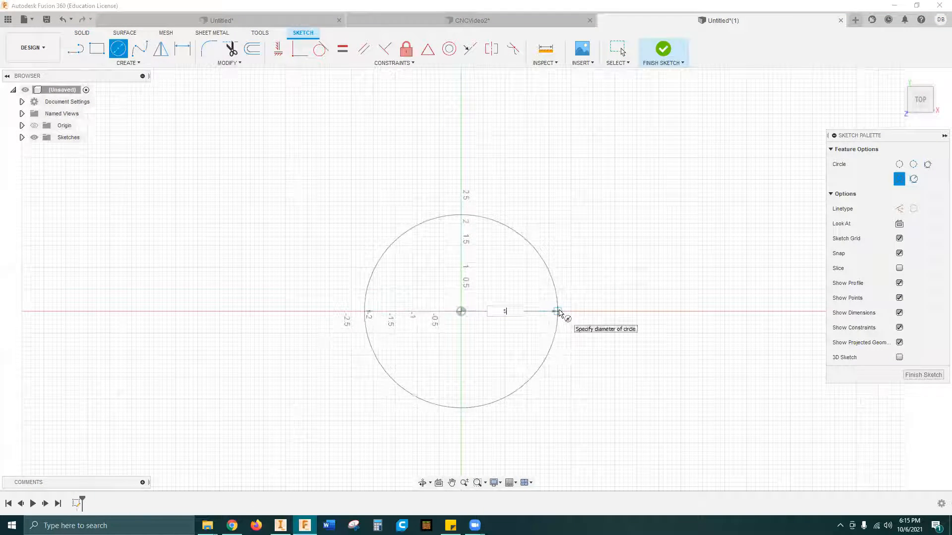
{"action": "type", "text": "5"}
{"action": "key", "text": "Return"}
{"action": "key", "text": "Escape"}
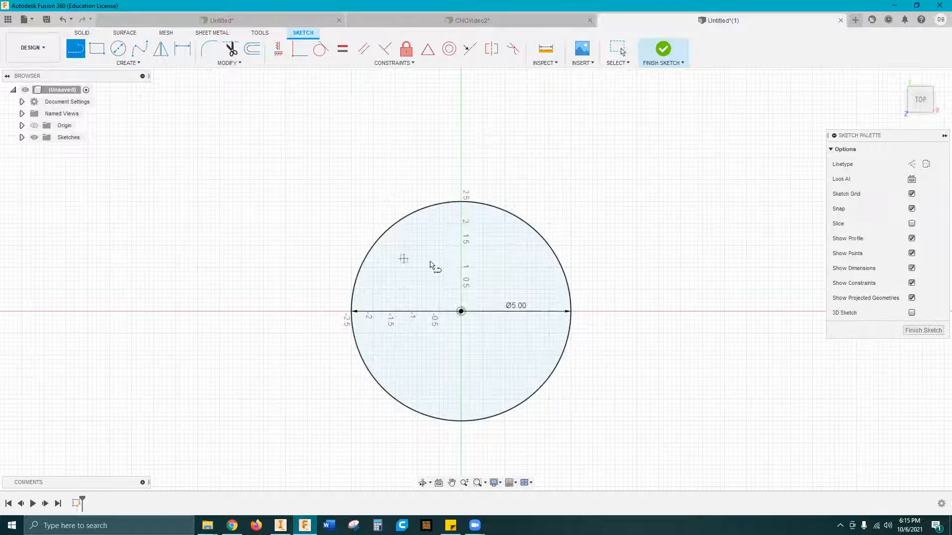
- Draw a vertical line through the circle's centre, from its top point to its bottom point
{"action": "scroll", "coordinate": [463, 263], "scroll_direction": "up", "scroll_amount": 1}
{"action": "middle_click_drag", "start_coordinate": [463, 263], "coordinate": [437, 209]}
{"action": "key", "text": "l"}
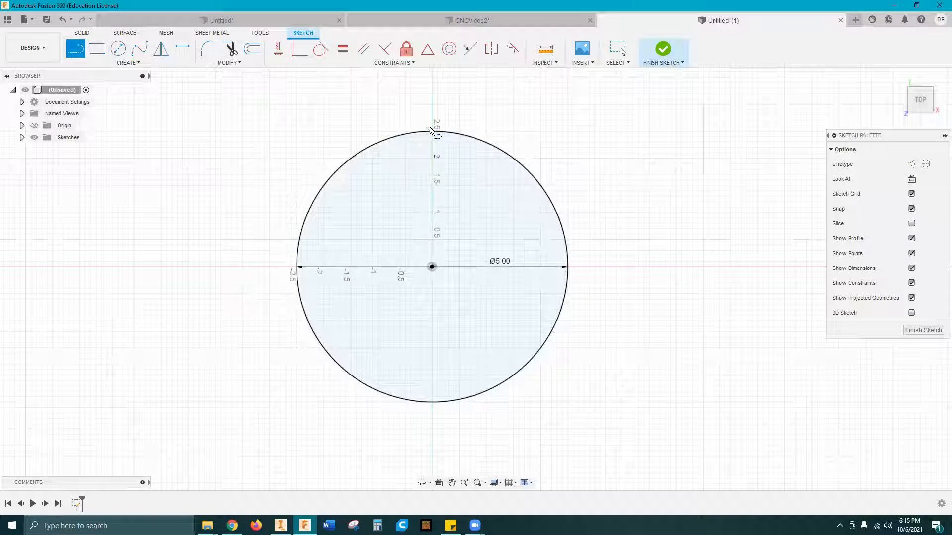
{"action": "left_click", "coordinate": [432, 130]}
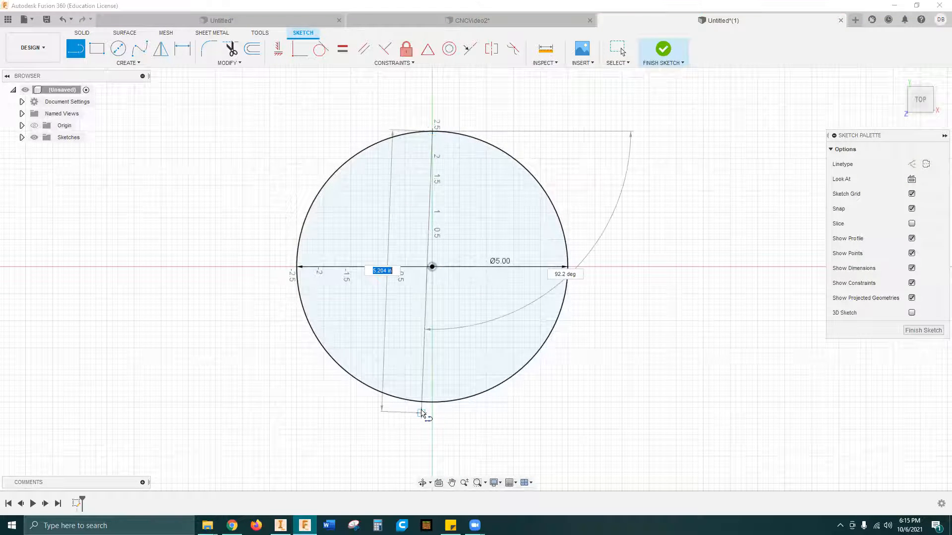
{"action": "left_click", "coordinate": [432, 403]}
{"action": "key", "text": "Escape"}
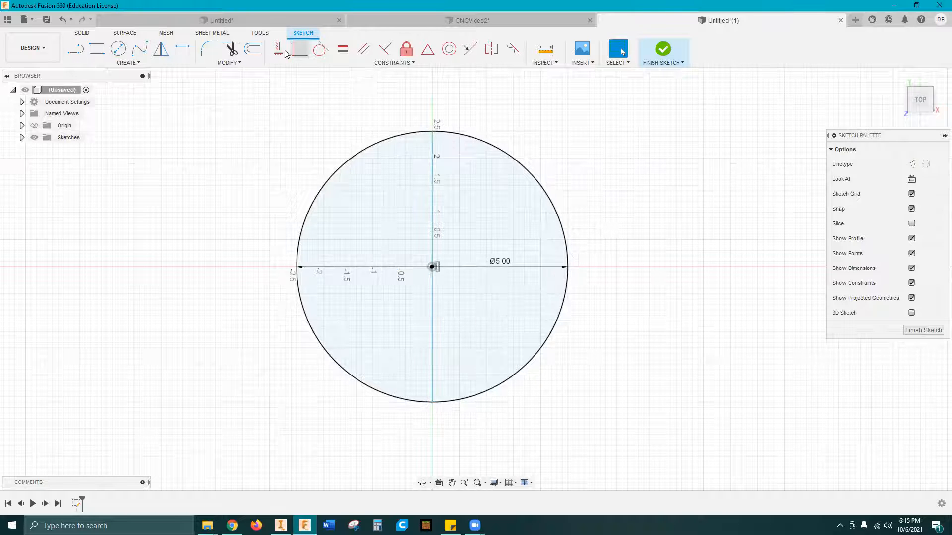
- Trim away the left half of the circle and finish the sketch
{"action": "left_click", "coordinate": [230, 49]}
{"action": "left_click", "coordinate": [345, 161]}
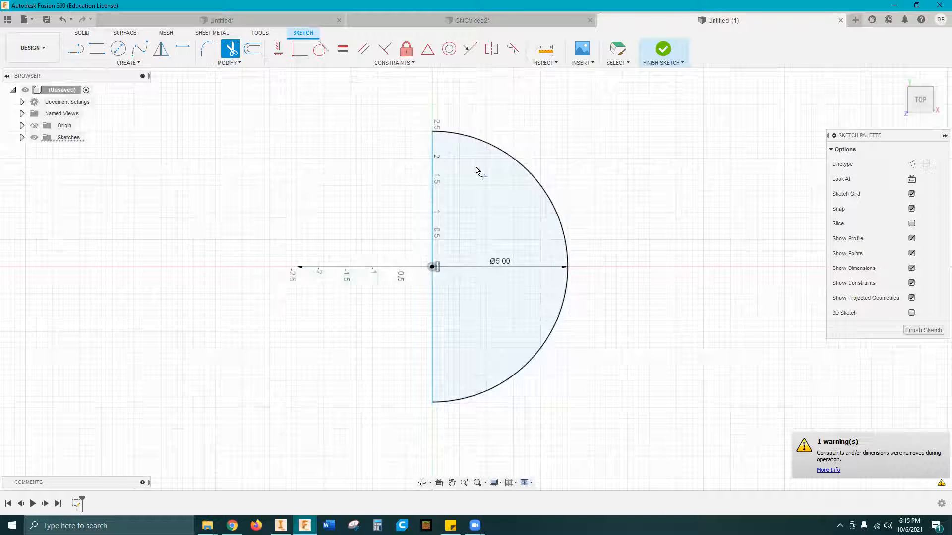
{"action": "key", "text": "Escape"}
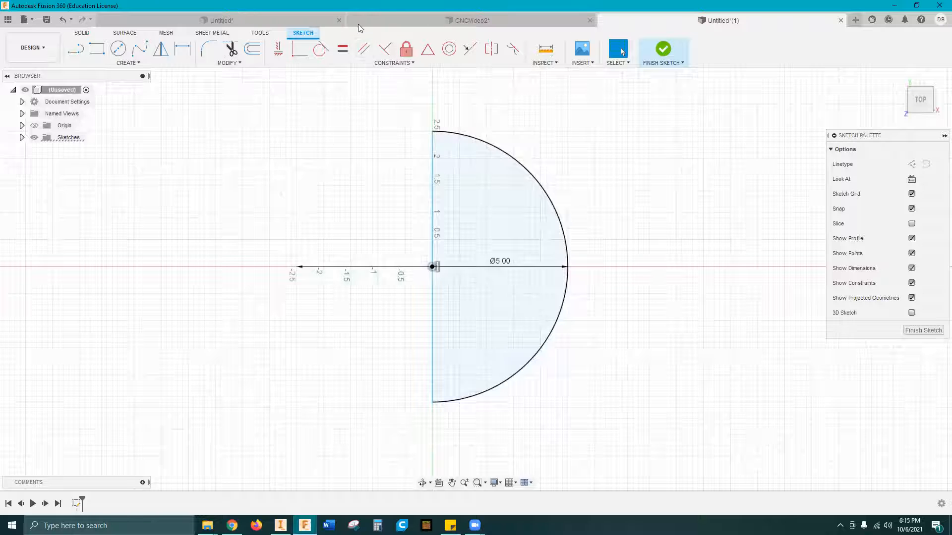
{"action": "left_click", "coordinate": [663, 48]}
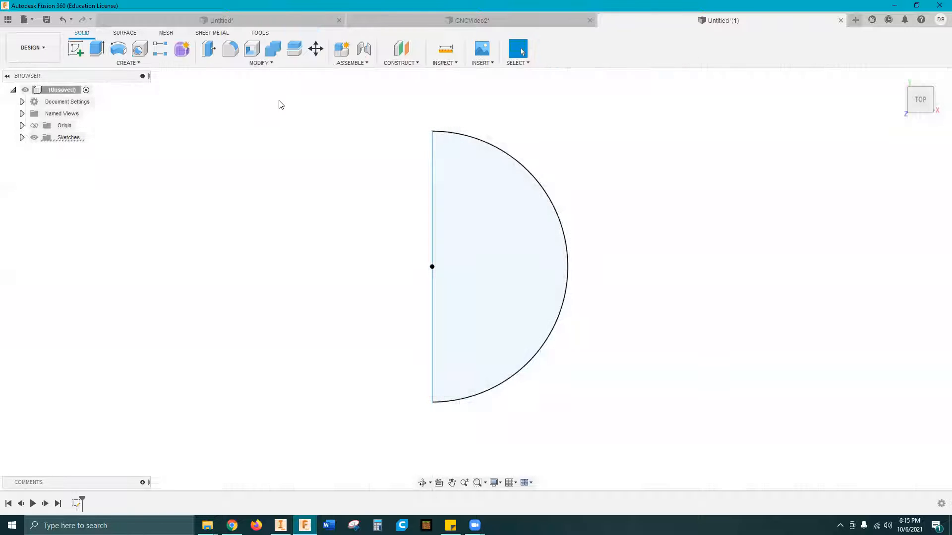
- Revolve the half-circle profile 180 degrees about its straight edge as a new body
{"action": "left_click", "coordinate": [118, 48]}
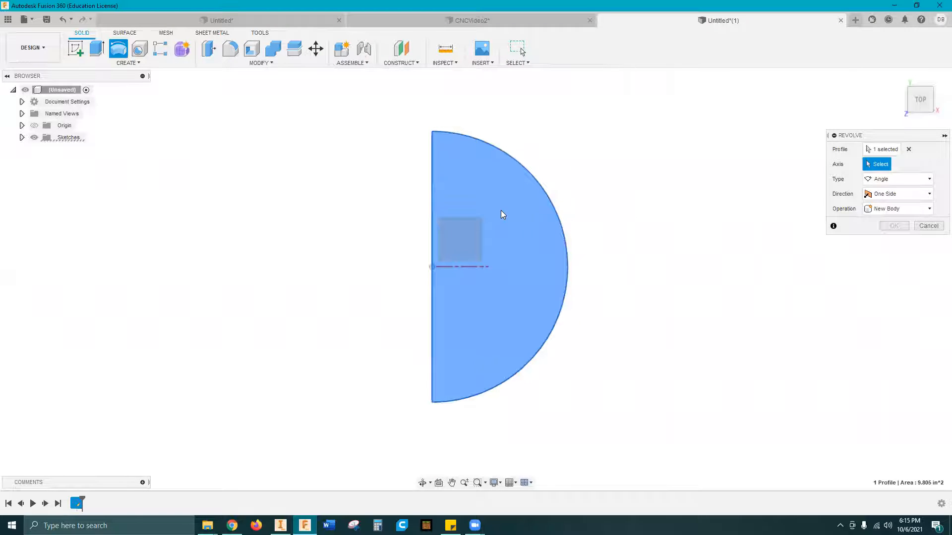
{"action": "left_click", "coordinate": [431, 172]}
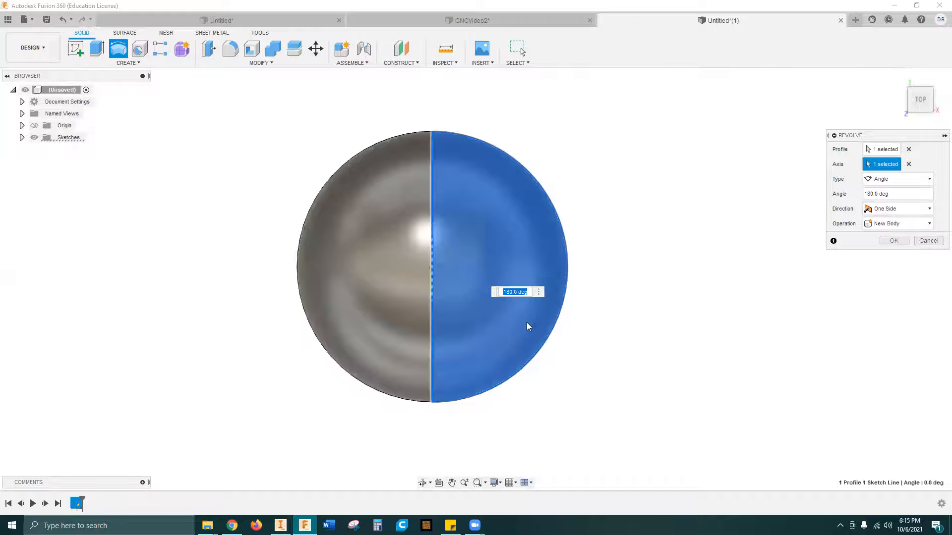
{"action": "middle_click_drag", "start_coordinate": [528, 326], "coordinate": [542, 304], "text": "shift"}
{"action": "key", "text": "Return"}
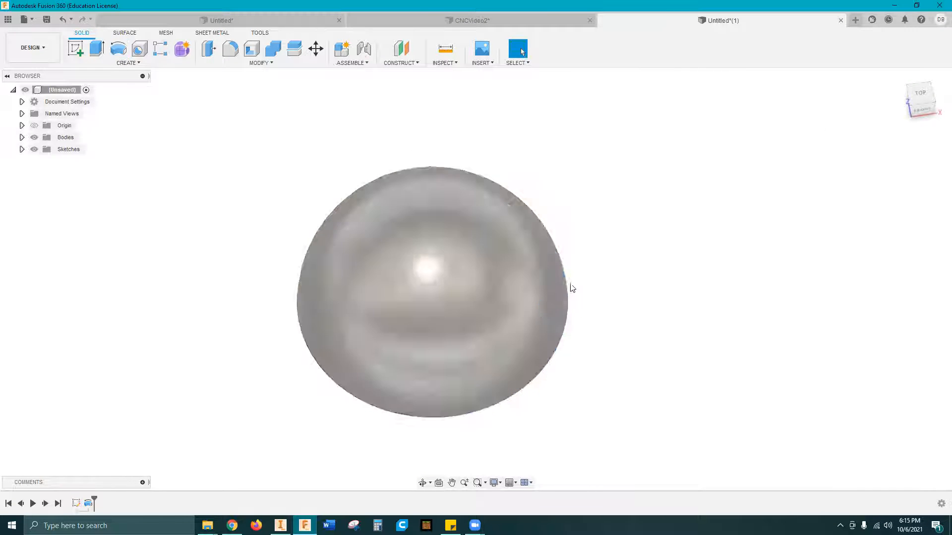
- Create a construction plane offset -2.70 in from the hemisphere's flat face, just above the dome
{"action": "left_click", "coordinate": [921, 95]}
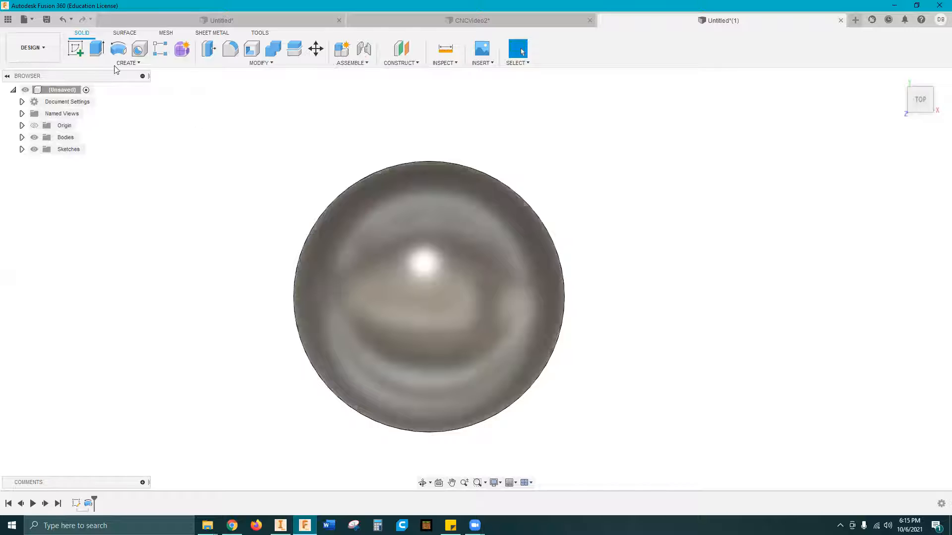
{"action": "left_click", "coordinate": [393, 64]}
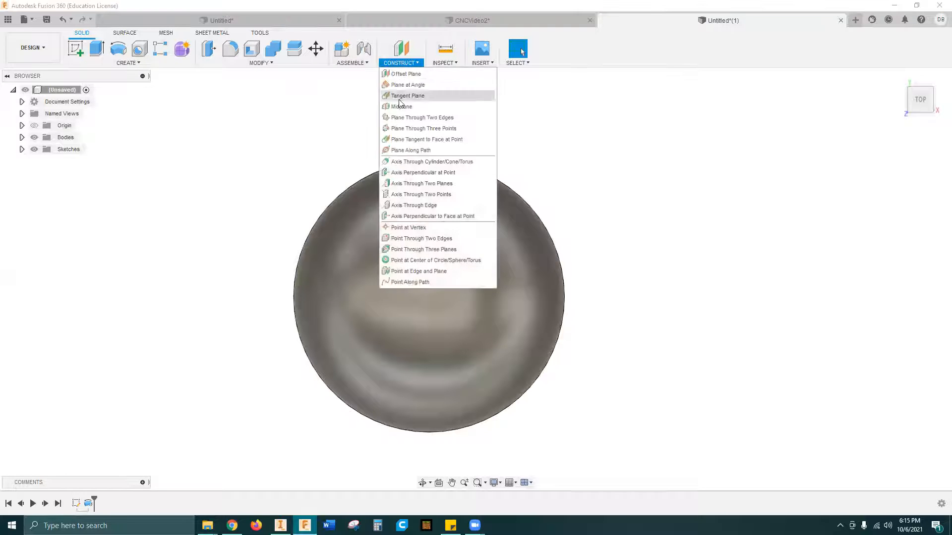
{"action": "left_click", "coordinate": [402, 70]}
{"action": "left_click", "coordinate": [422, 222]}
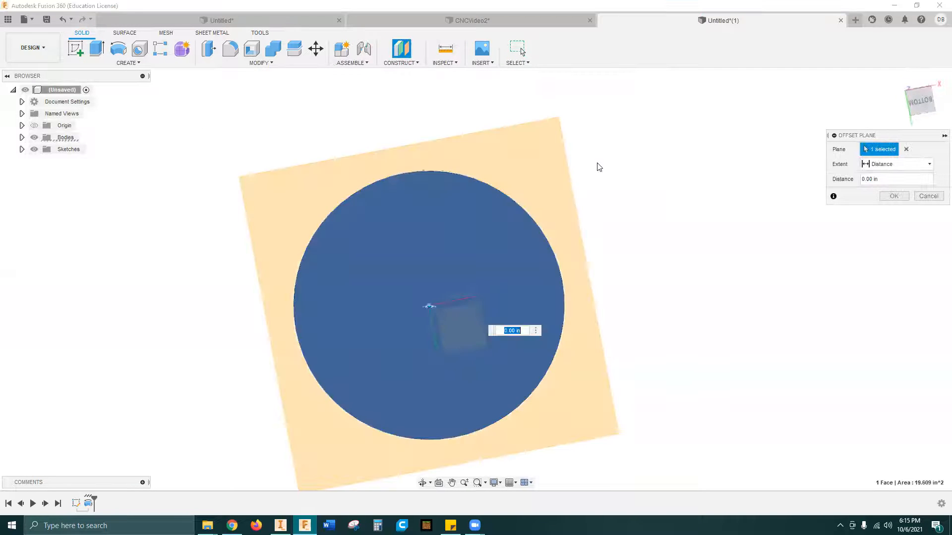
{"action": "middle_click_drag", "start_coordinate": [597, 166], "coordinate": [492, 351], "text": "shift"}
{"action": "left_click_drag", "start_coordinate": [425, 364], "coordinate": [441, 238]}
{"action": "middle_click_drag", "start_coordinate": [443, 240], "coordinate": [420, 180], "text": "shift"}
{"action": "left_click_drag", "start_coordinate": [429, 191], "coordinate": [430, 209]}
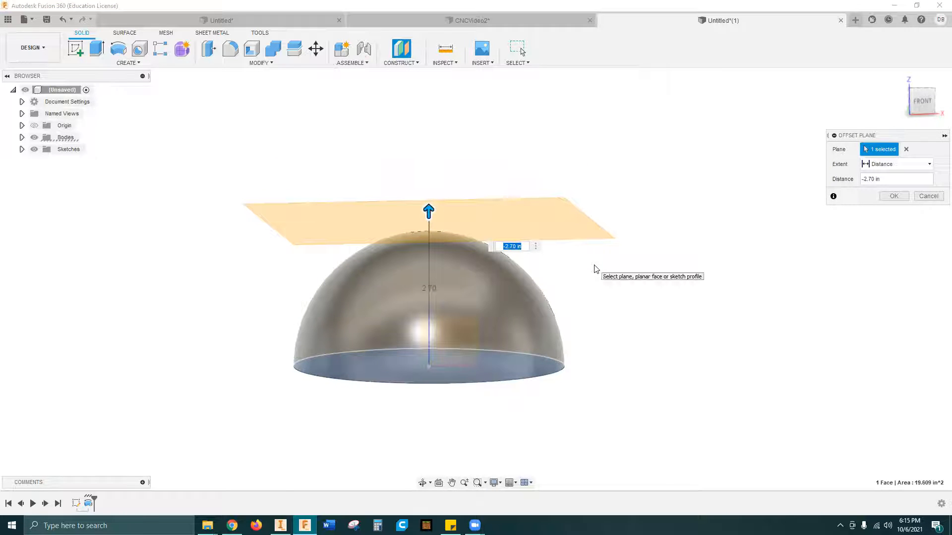
{"action": "key", "text": "Return"}
- Start a sketch on the offset plane and draw a 0.6 in diameter circle over the dome's upper-left area
{"action": "middle_click_drag", "start_coordinate": [740, 237], "coordinate": [718, 278], "text": "shift"}
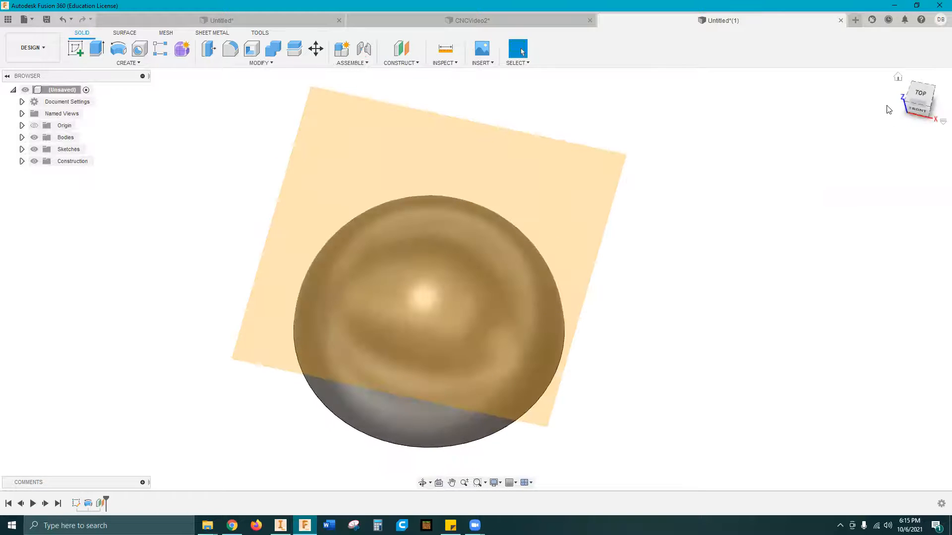
{"action": "left_click", "coordinate": [914, 94]}
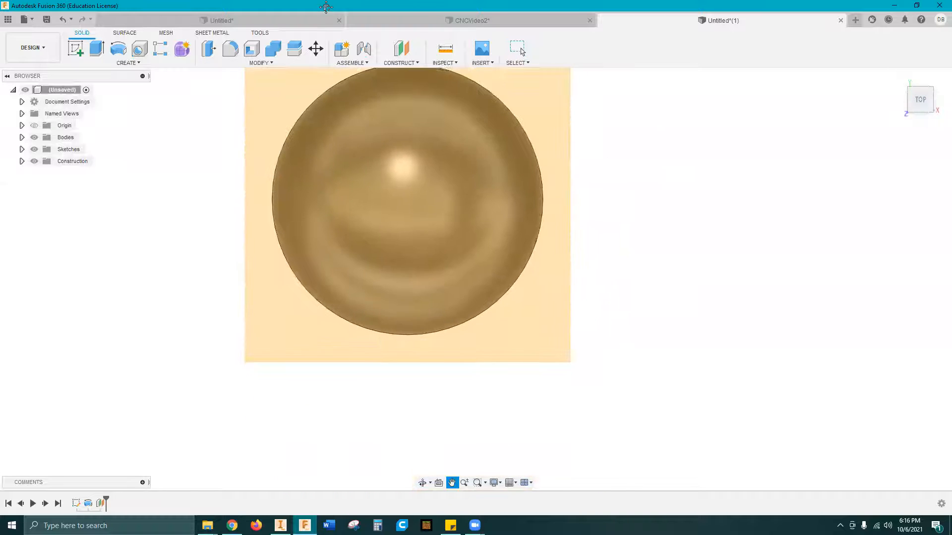
{"action": "left_click", "coordinate": [75, 48]}
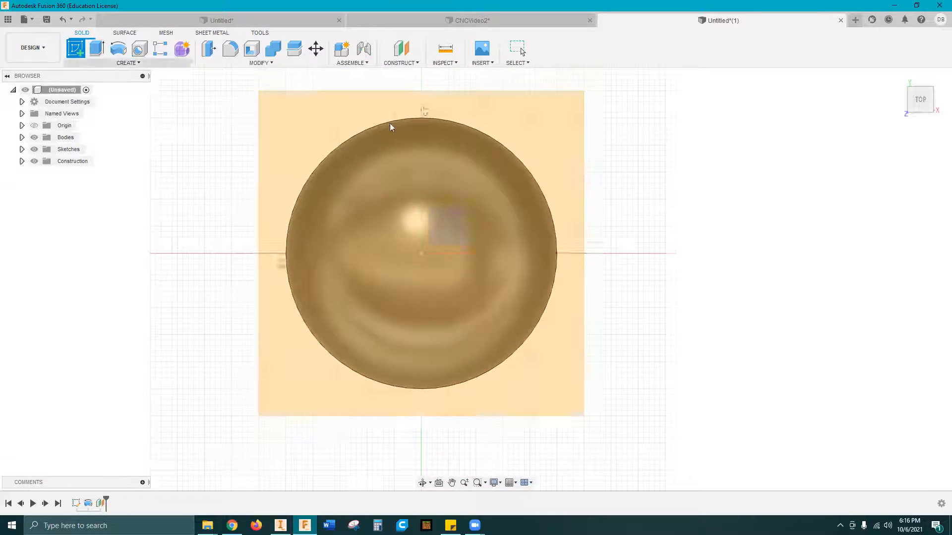
{"action": "left_click", "coordinate": [493, 108]}
{"action": "mouse_move", "coordinate": [296, 187]}
{"action": "middle_mouse_down"}
{"action": "mouse_move", "coordinate": [414, 108]}
{"action": "mouse_move", "coordinate": [381, 159]}
{"action": "mouse_move", "coordinate": [398, 177]}
{"action": "middle_mouse_up"}
{"action": "left_click", "coordinate": [118, 48]}
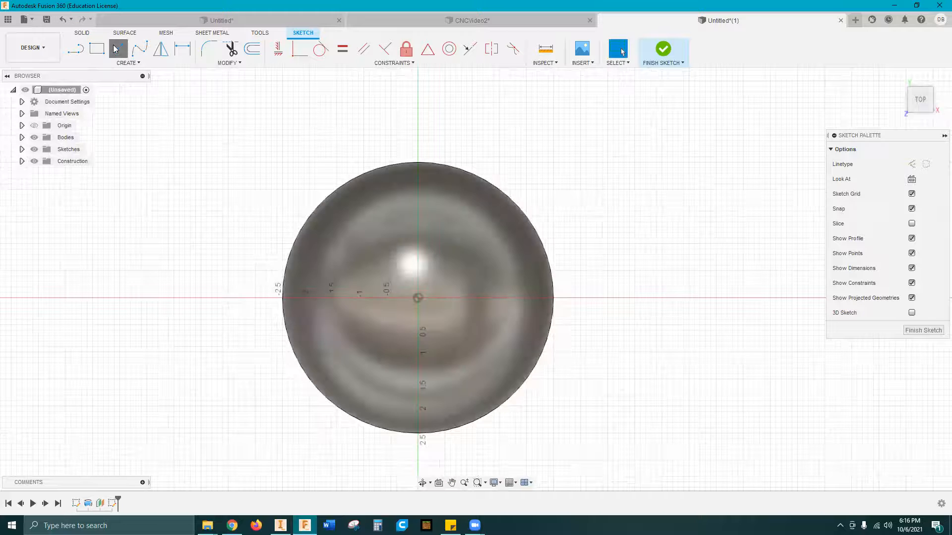
{"action": "left_click", "coordinate": [358, 233]}
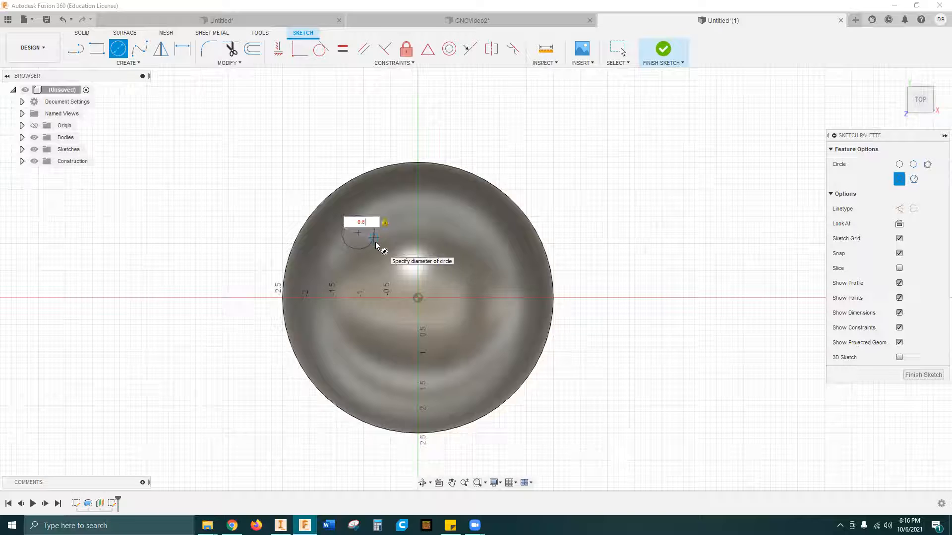
{"action": "key", "text": "Return"}
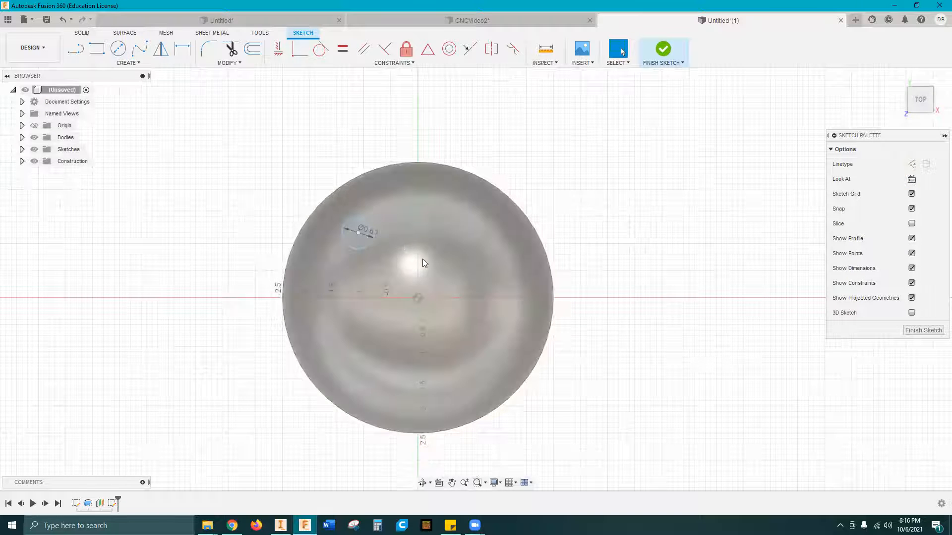
- Draw a vertical line from the origin straight up to about the height of the circle
{"action": "left_click", "coordinate": [75, 48]}
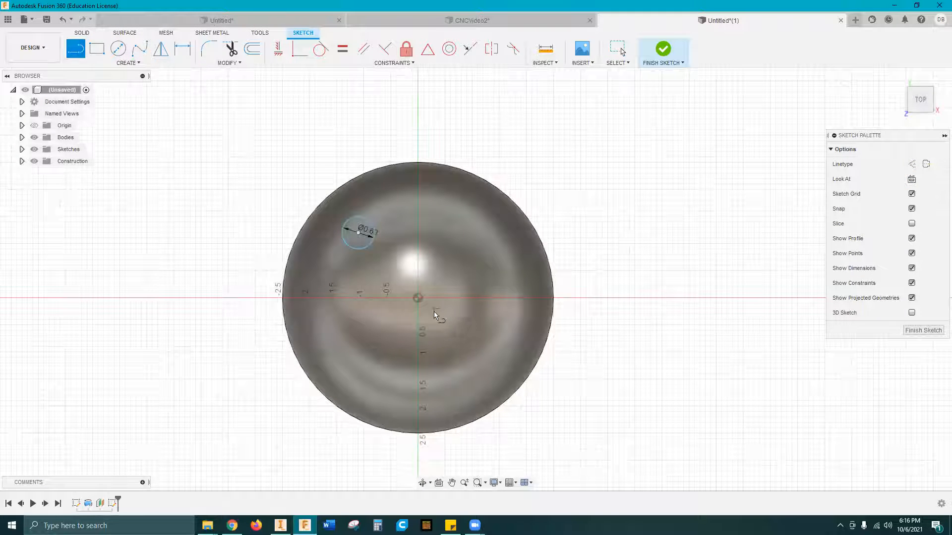
{"action": "left_click", "coordinate": [417, 297]}
{"action": "left_click", "coordinate": [418, 238]}
{"action": "key", "text": "Escape"}
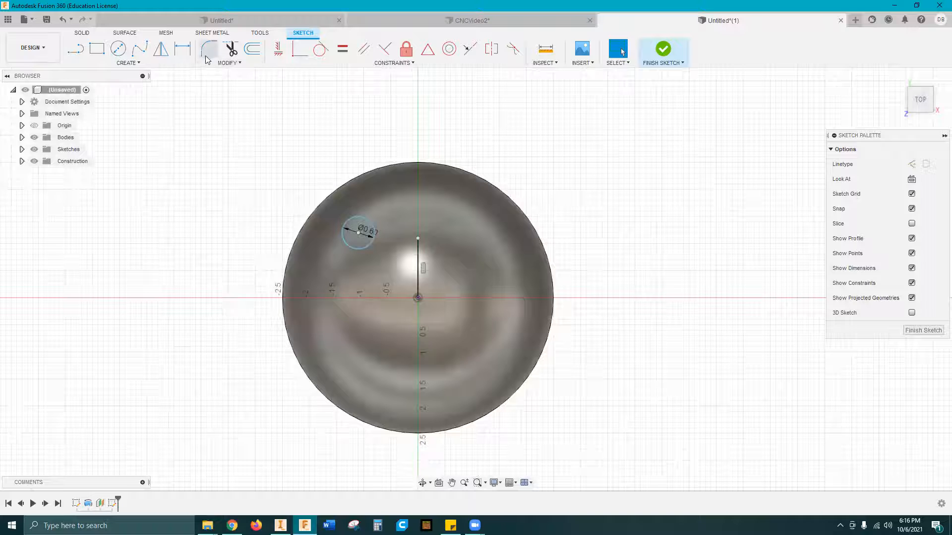
- Mirror the 0.6 in circle across the vertical centre line
{"action": "left_click", "coordinate": [162, 50]}
{"action": "left_click", "coordinate": [371, 224]}
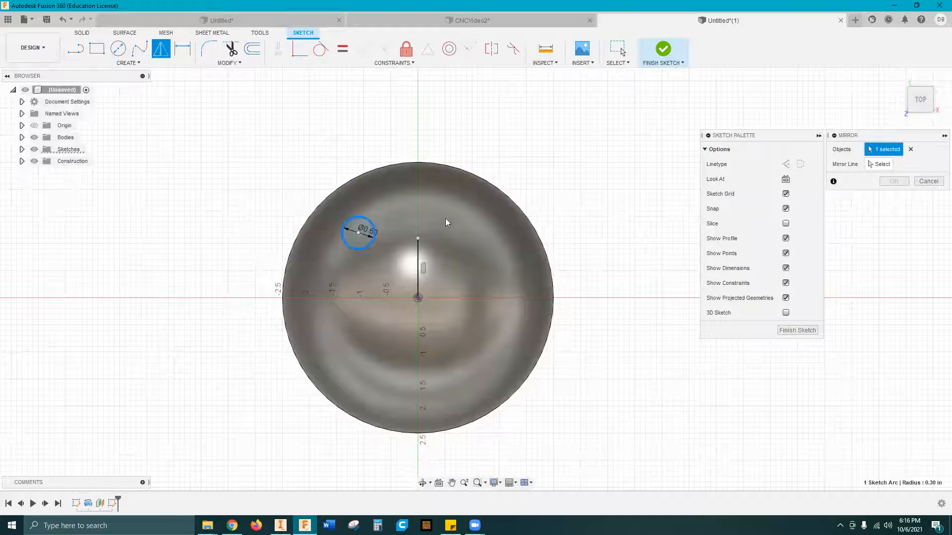
{"action": "left_click", "coordinate": [875, 164]}
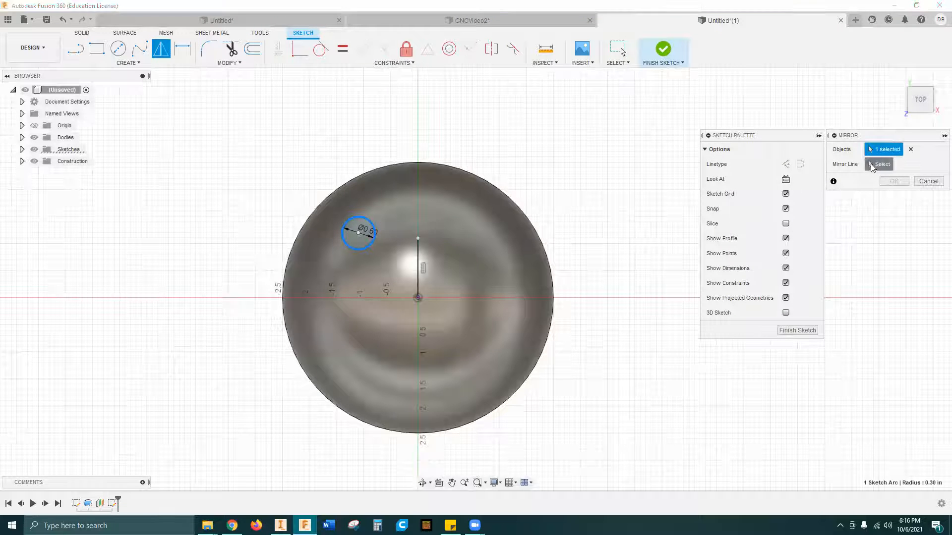
{"action": "left_click", "coordinate": [418, 257]}
{"action": "key", "text": "Return"}
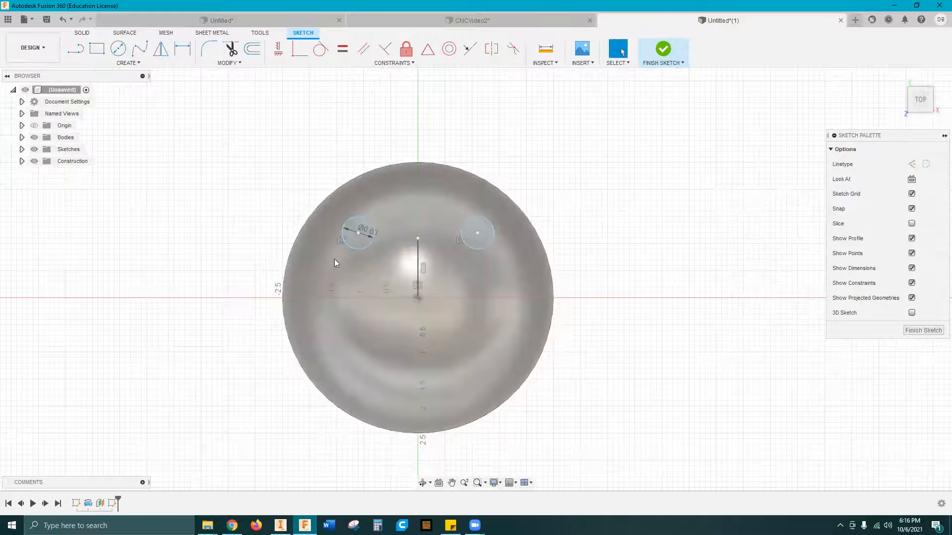
- Draw a 0.5 in diameter circle below the upper-left circle, over the dome's lower-left area
{"action": "left_click", "coordinate": [118, 48]}
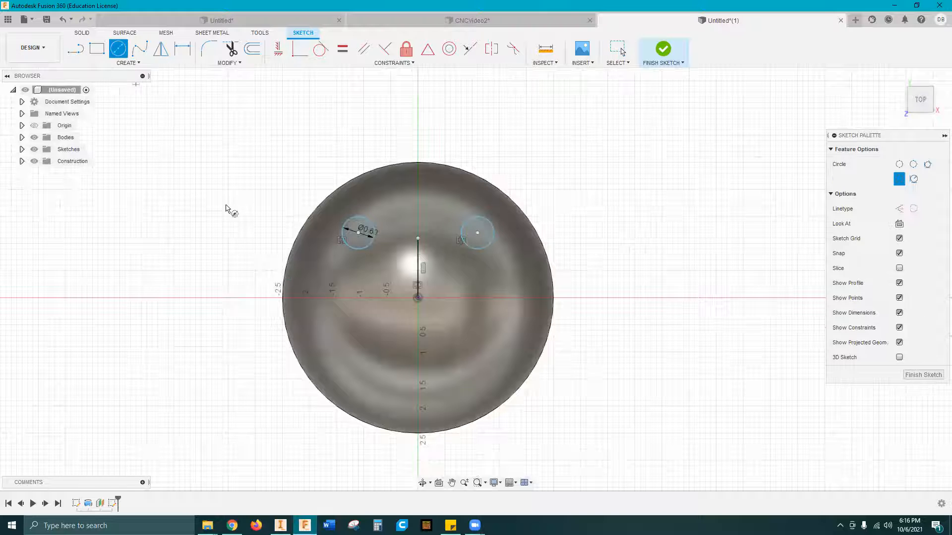
{"action": "left_click", "coordinate": [361, 342]}
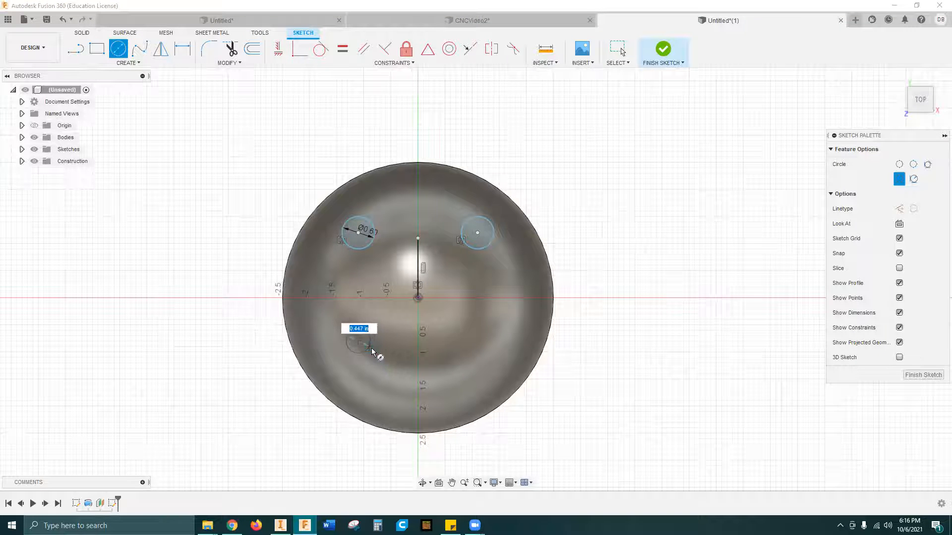
{"action": "type", "text": "0.62"}
{"action": "key", "text": "Return"}
{"action": "key", "text": "Escape"}
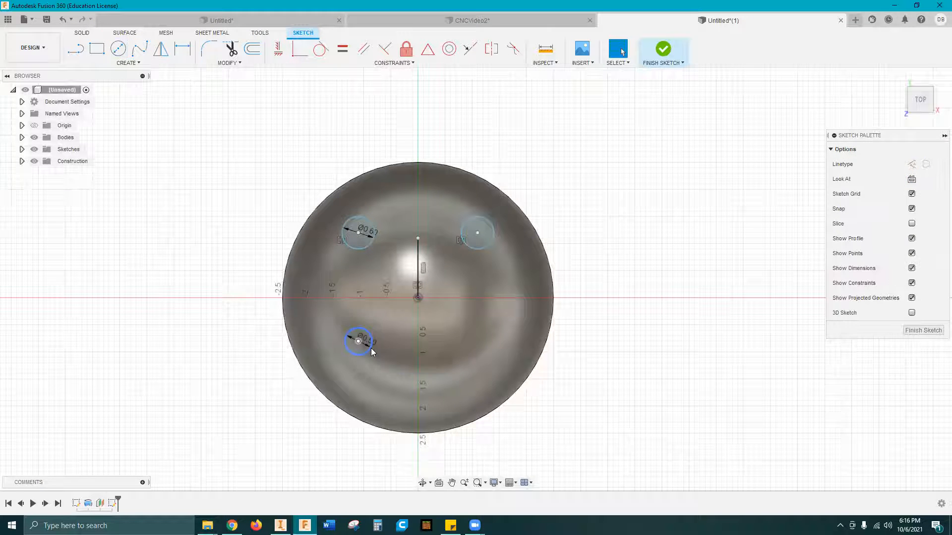
- Mirror the lower-left 0.5 in circle across the vertical centre line
{"action": "left_click", "coordinate": [161, 48]}
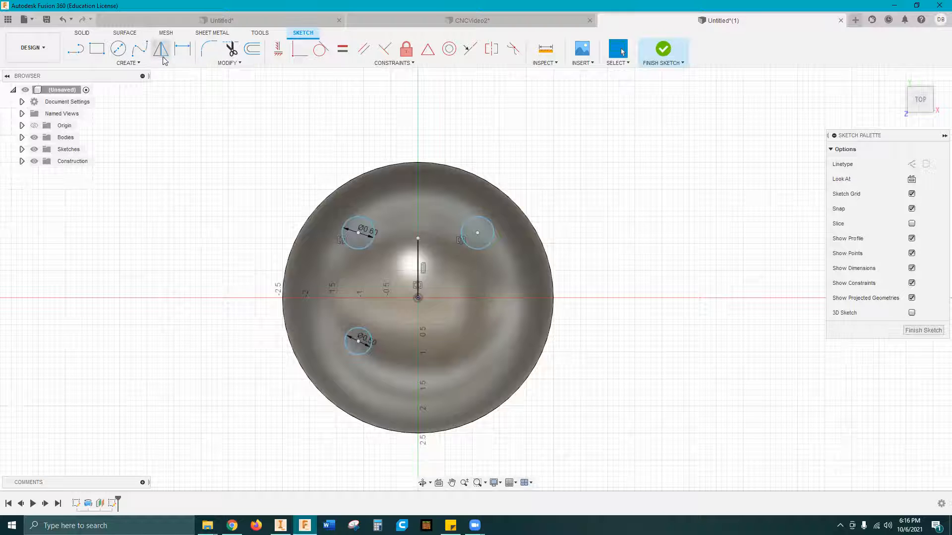
{"action": "left_click", "coordinate": [362, 328]}
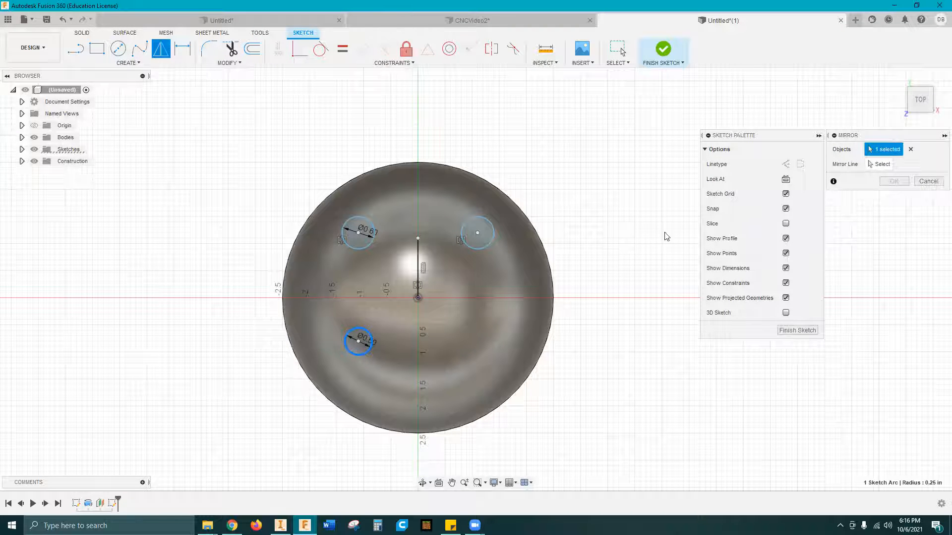
{"action": "left_click", "coordinate": [870, 164]}
{"action": "left_click", "coordinate": [419, 268]}
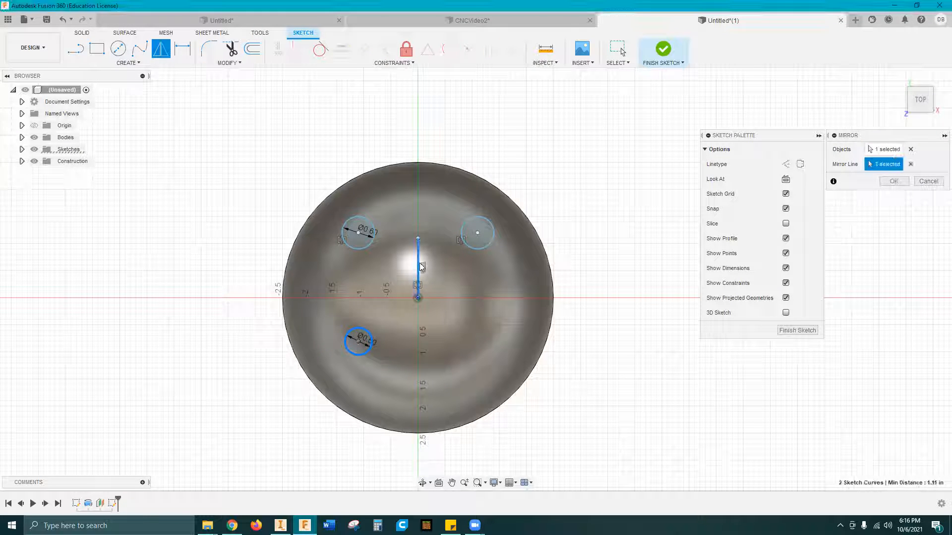
{"action": "key", "text": "Return"}
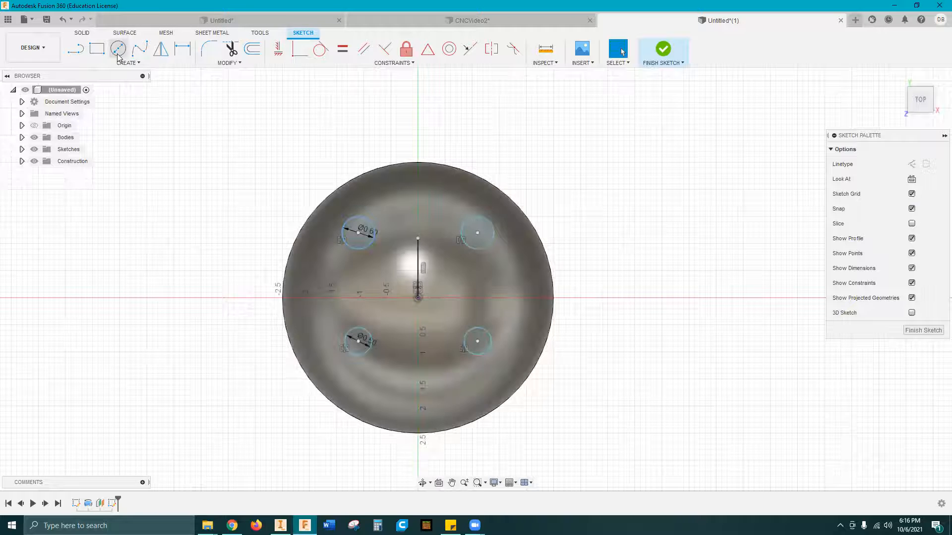
- Draw a 0.5 in wide centre point arc slot centred on the origin, running between the centres of the two lower circles
{"action": "left_click", "coordinate": [124, 63]}
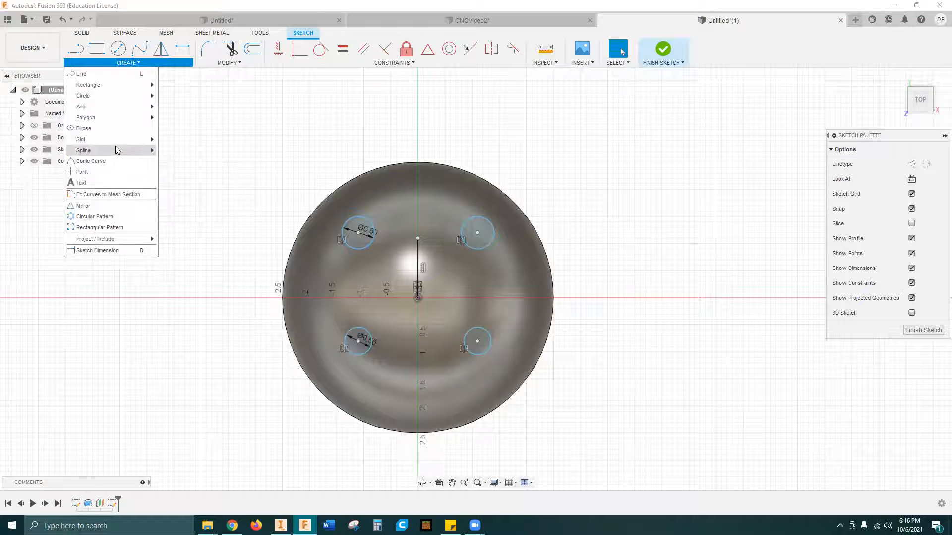
{"action": "mouse_move", "coordinate": [116, 146]}
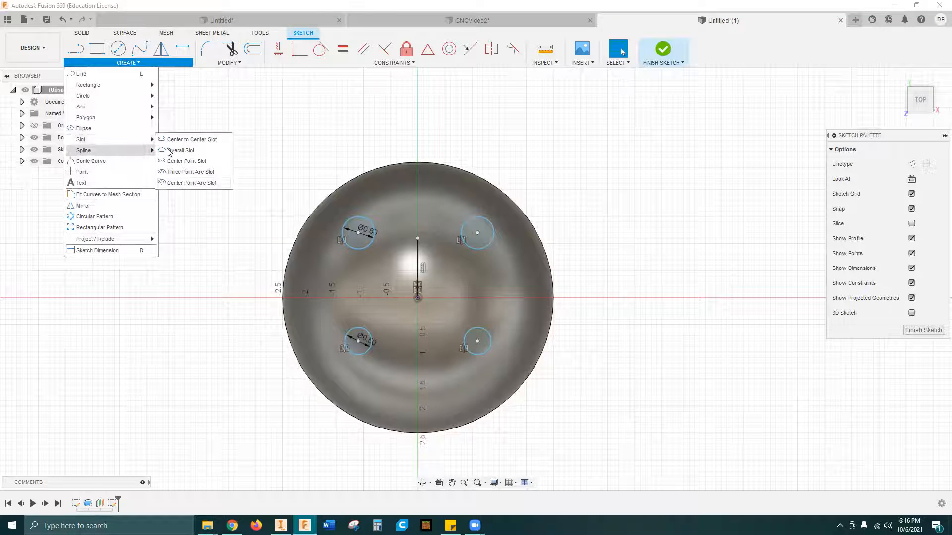
{"action": "left_click", "coordinate": [202, 183]}
{"action": "left_click", "coordinate": [418, 298]}
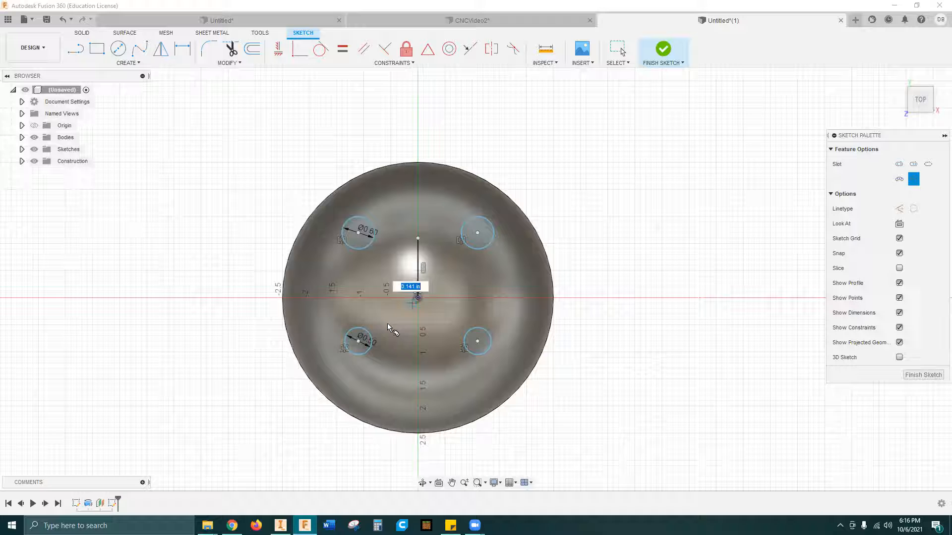
{"action": "left_click", "coordinate": [357, 341]}
{"action": "left_click", "coordinate": [477, 341]}
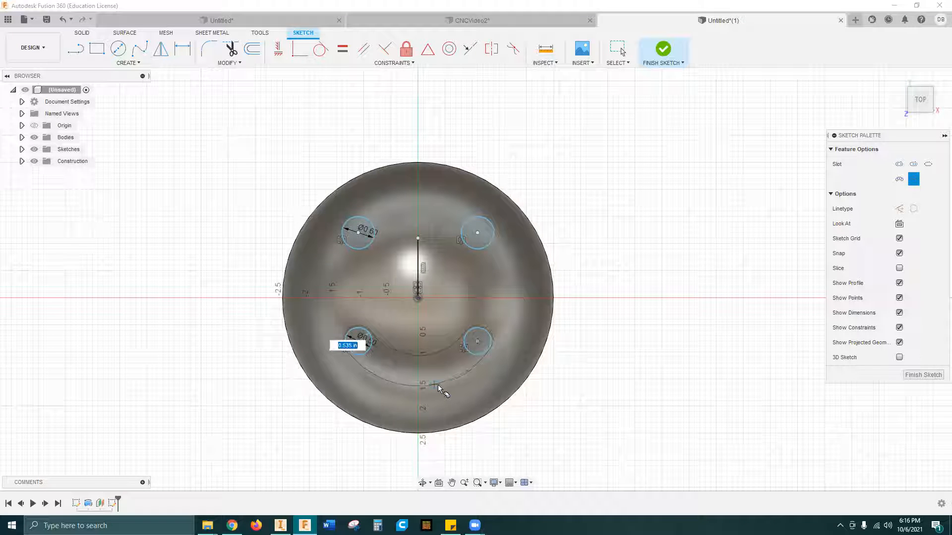
{"action": "type", "text": "0.5"}
{"action": "key", "text": "Return"}
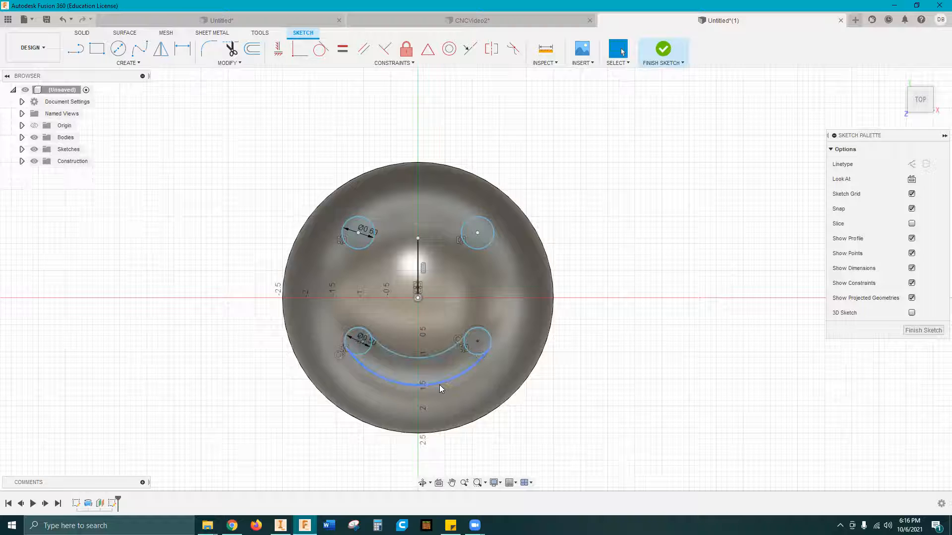
{"action": "scroll", "coordinate": [439, 384], "scroll_direction": "up", "scroll_amount": 1}
{"action": "key", "text": "Escape"}
- Delete the two 0.5 in circles at the ends of the arc slot and finish the sketch
{"action": "scroll", "coordinate": [469, 357], "scroll_direction": "up", "scroll_amount": 2}
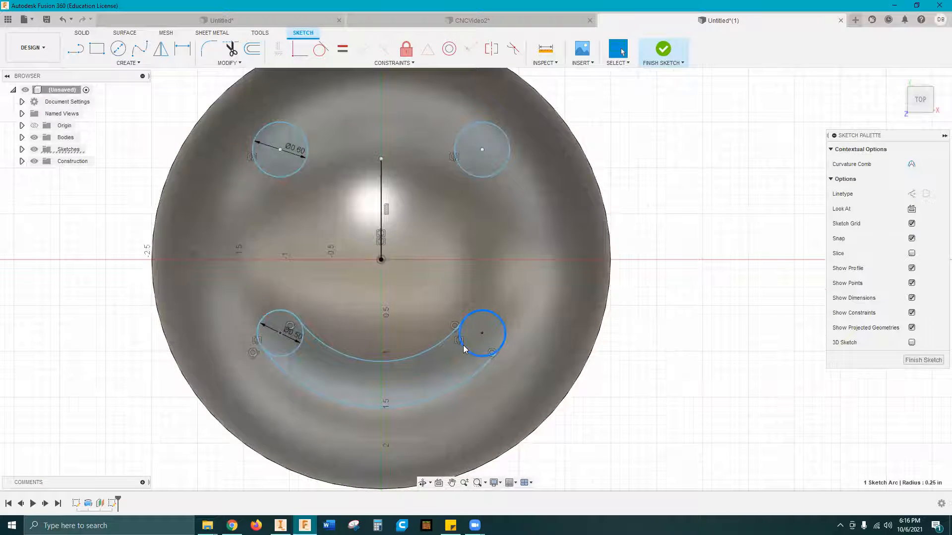
{"action": "left_click", "coordinate": [462, 345]}
{"action": "key", "text": "Delete"}
{"action": "left_click", "coordinate": [288, 350]}
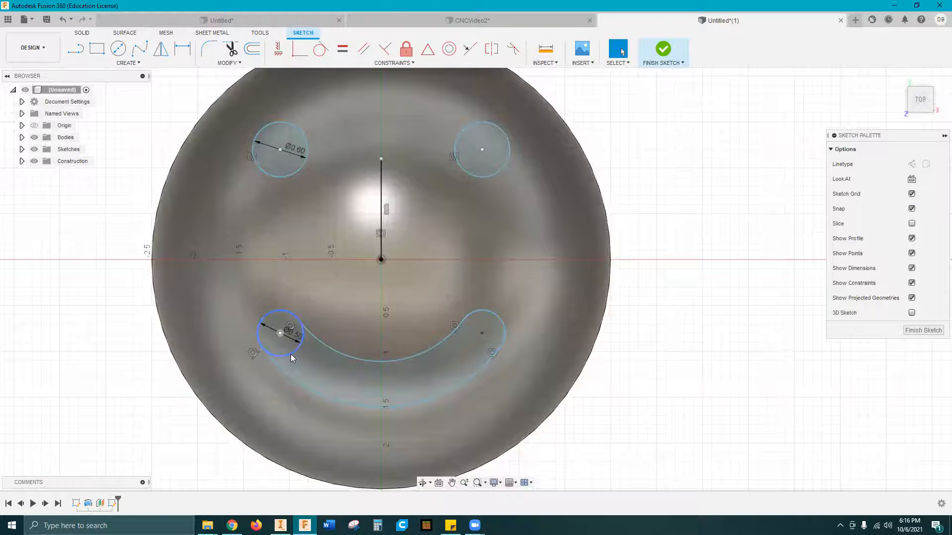
{"action": "key", "text": "Delete"}
{"action": "scroll", "coordinate": [414, 396], "scroll_direction": "down", "scroll_amount": 5}
{"action": "scroll", "coordinate": [419, 384], "scroll_direction": "down", "scroll_amount": 1}
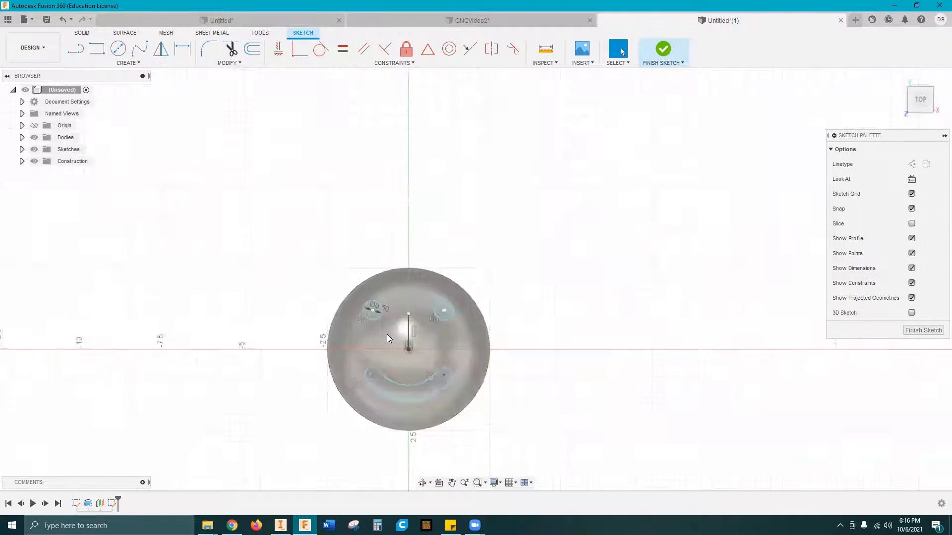
{"action": "scroll", "coordinate": [387, 334], "scroll_direction": "up", "scroll_amount": 2}
{"action": "scroll", "coordinate": [423, 364], "scroll_direction": "down", "scroll_amount": 3}
{"action": "scroll", "coordinate": [570, 176], "scroll_direction": "up", "scroll_amount": 2}
{"action": "middle_click_drag", "start_coordinate": [537, 208], "coordinate": [613, 162]}
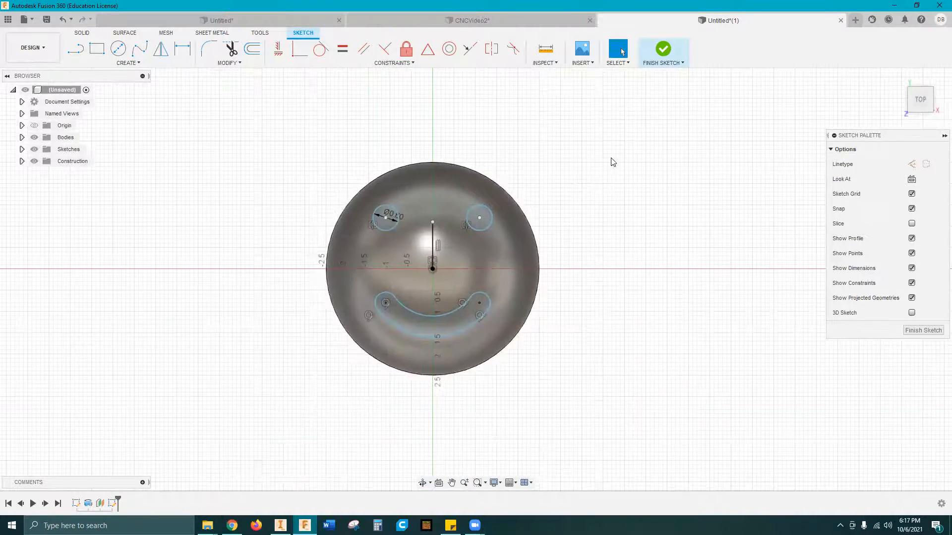
{"action": "left_click", "coordinate": [663, 49]}
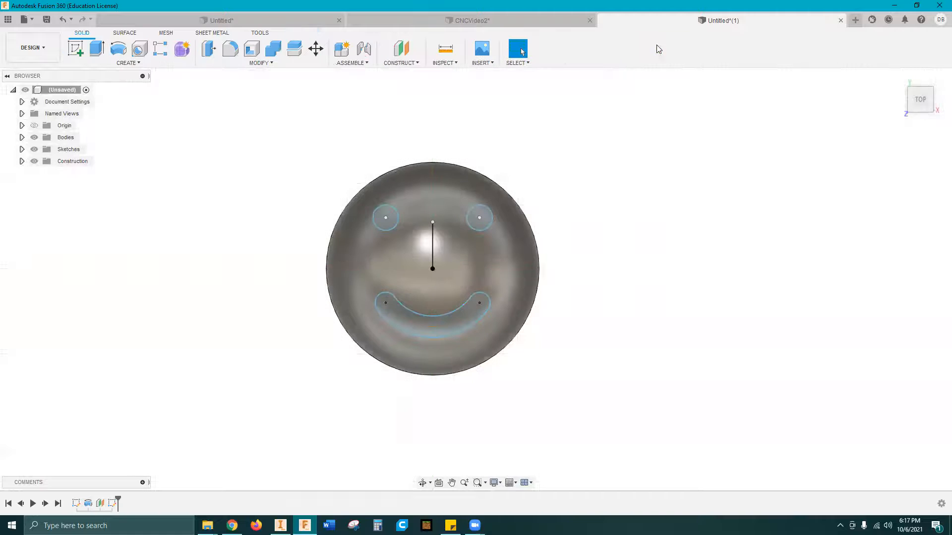
- Extrude the two eye circles and the smile slot 1.30 in down into the dome as a cut
{"action": "left_click", "coordinate": [97, 48]}
{"action": "left_click", "coordinate": [385, 217]}
{"action": "left_click", "coordinate": [480, 216]}
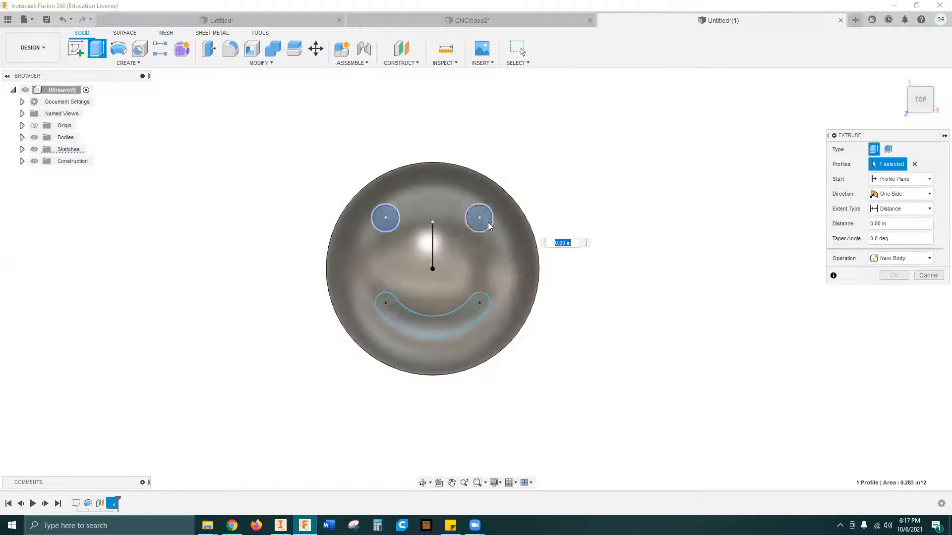
{"action": "left_click", "coordinate": [461, 327]}
{"action": "middle_click_drag", "start_coordinate": [522, 311], "coordinate": [517, 262], "text": "shift"}
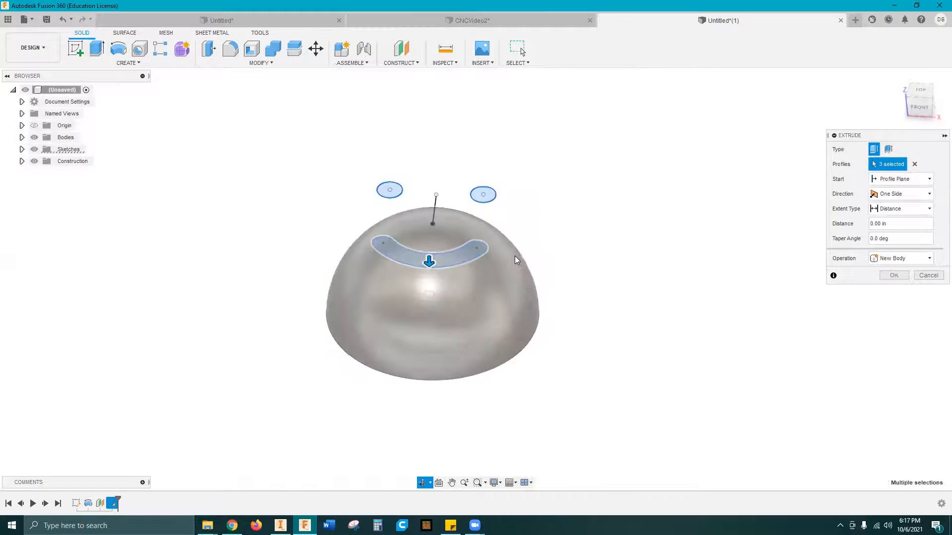
{"action": "left_click_drag", "start_coordinate": [429, 262], "coordinate": [429, 293]}
{"action": "middle_click_drag", "start_coordinate": [429, 293], "coordinate": [460, 268], "text": "shift"}
{"action": "left_click_drag", "start_coordinate": [401, 281], "coordinate": [402, 296]}
{"action": "middle_click_drag", "start_coordinate": [523, 231], "coordinate": [550, 265], "text": "shift"}
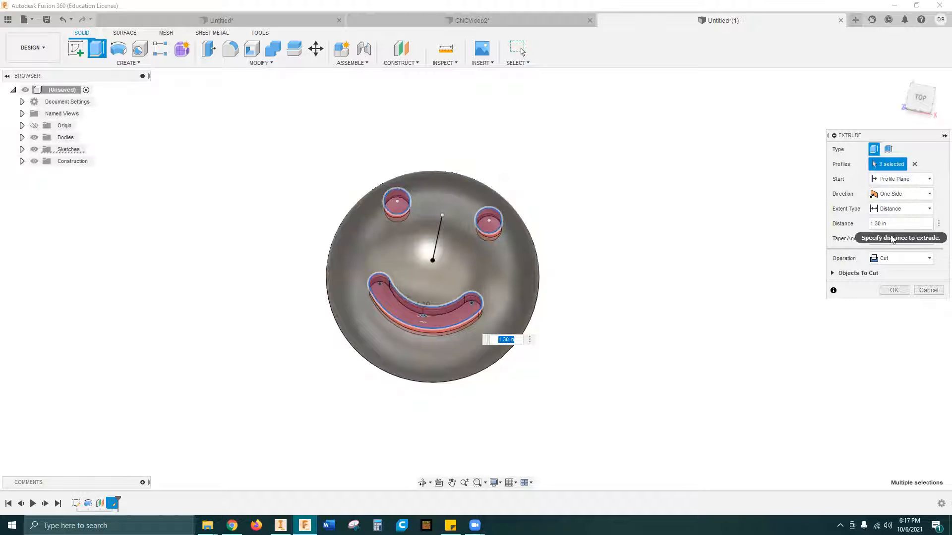
{"action": "left_click", "coordinate": [893, 292]}
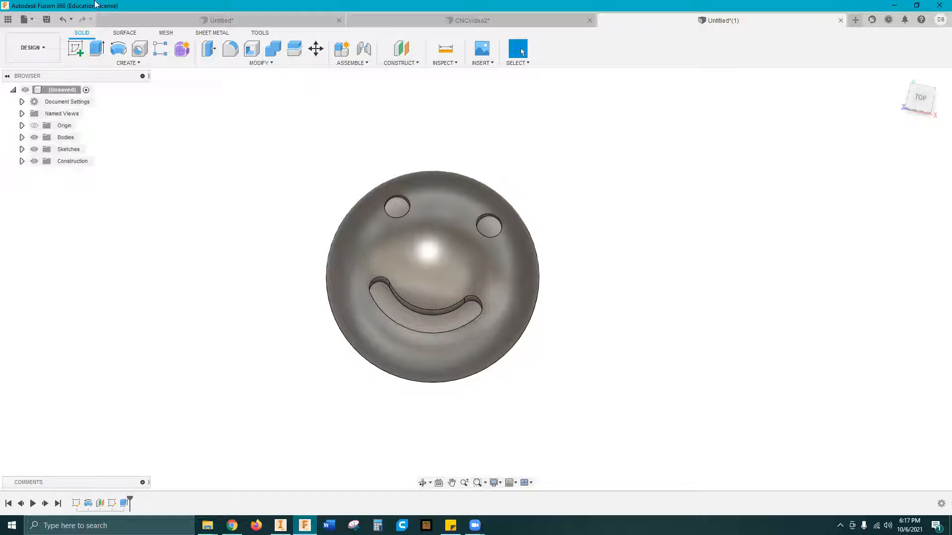
- Switch from the Design workspace to the Manufacture workspace
{"action": "left_click", "coordinate": [27, 48]}
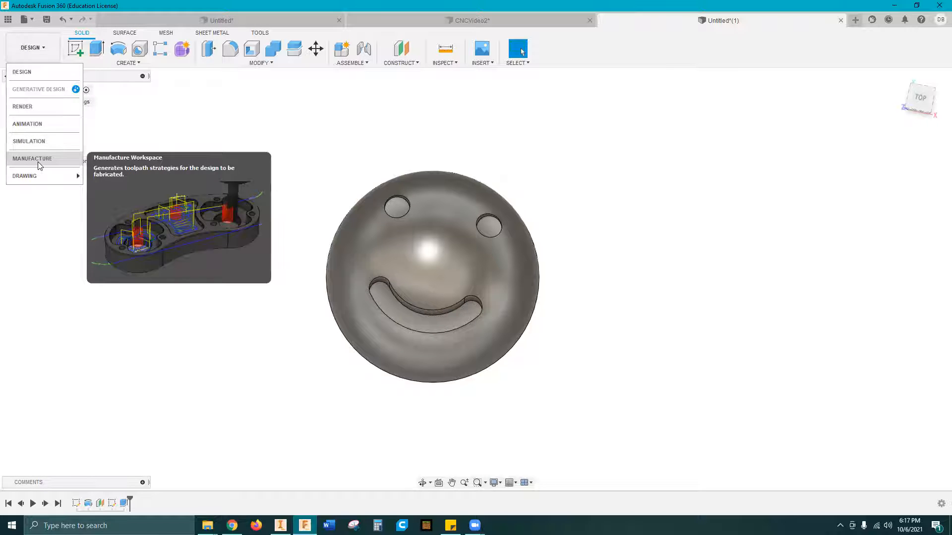
{"action": "left_click", "coordinate": [38, 159]}
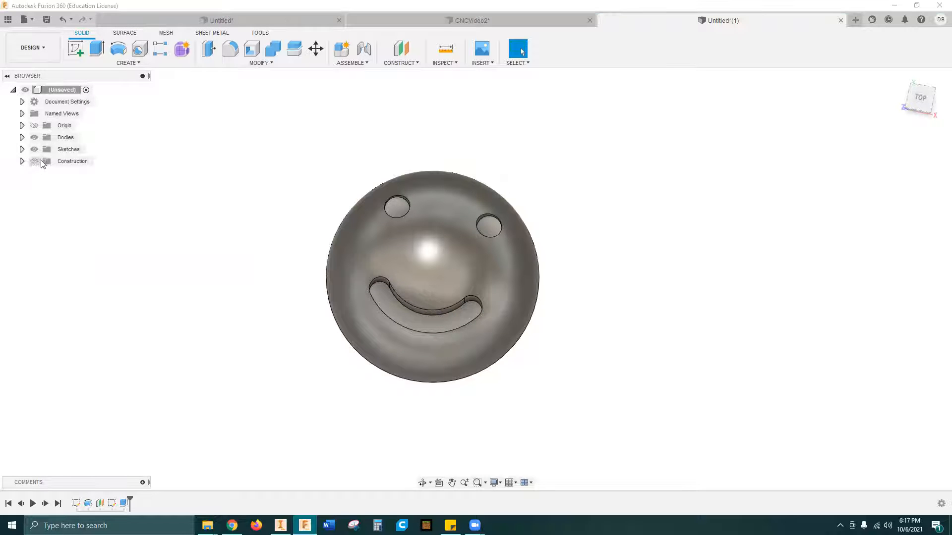
{"action": "left_click", "coordinate": [31, 47]}
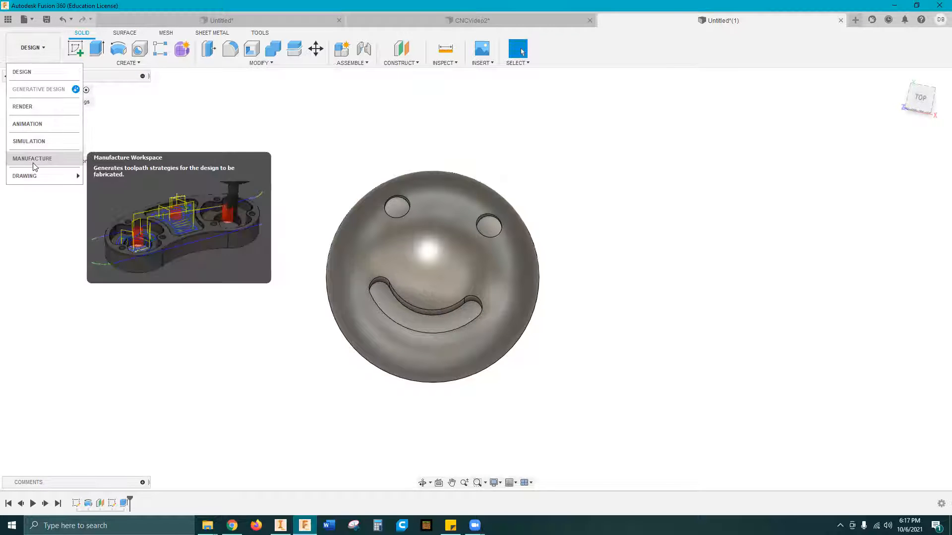
{"action": "left_click", "coordinate": [35, 159]}
- Start a new milling setup and assign the Autodesk Fadal machine to it
{"action": "middle_click_drag", "start_coordinate": [502, 260], "coordinate": [487, 176], "text": "shift"}
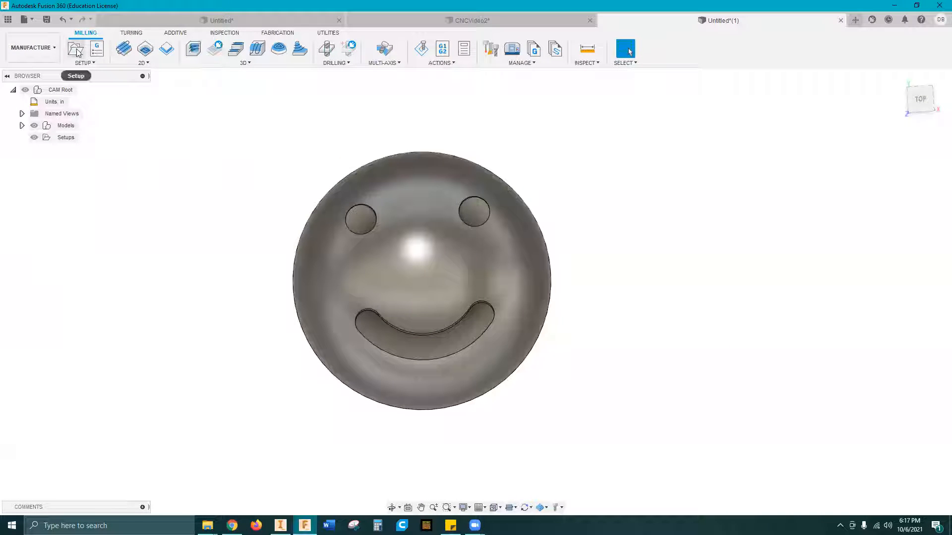
{"action": "left_click", "coordinate": [77, 49]}
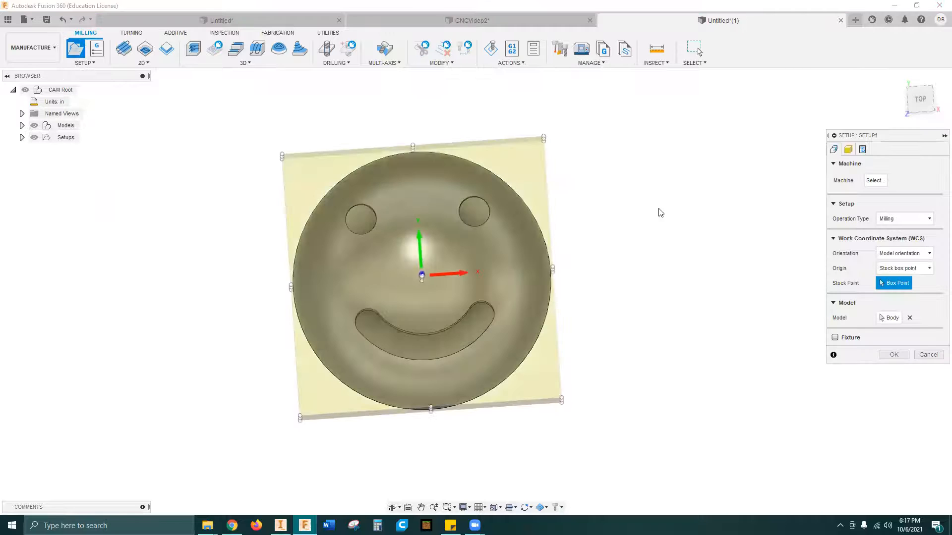
{"action": "left_click", "coordinate": [875, 181]}
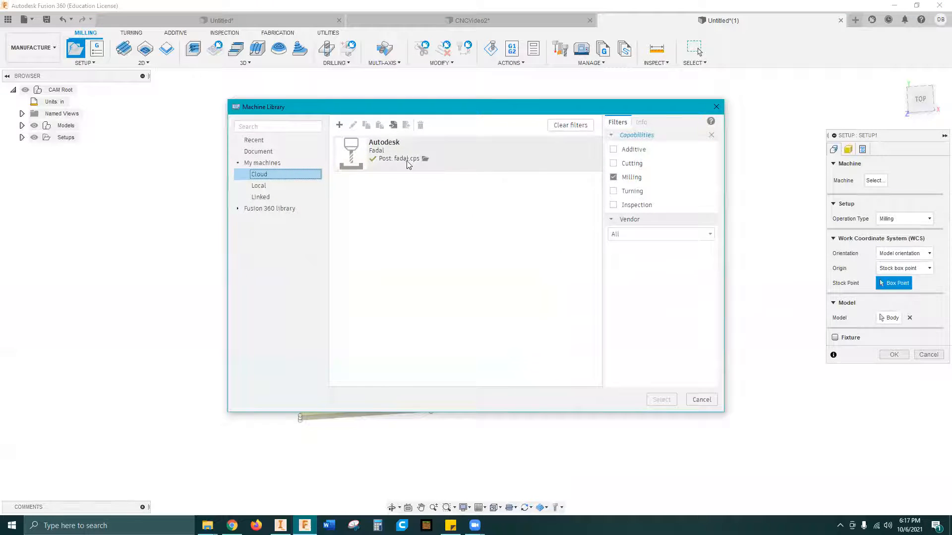
{"action": "double_click", "coordinate": [410, 159]}
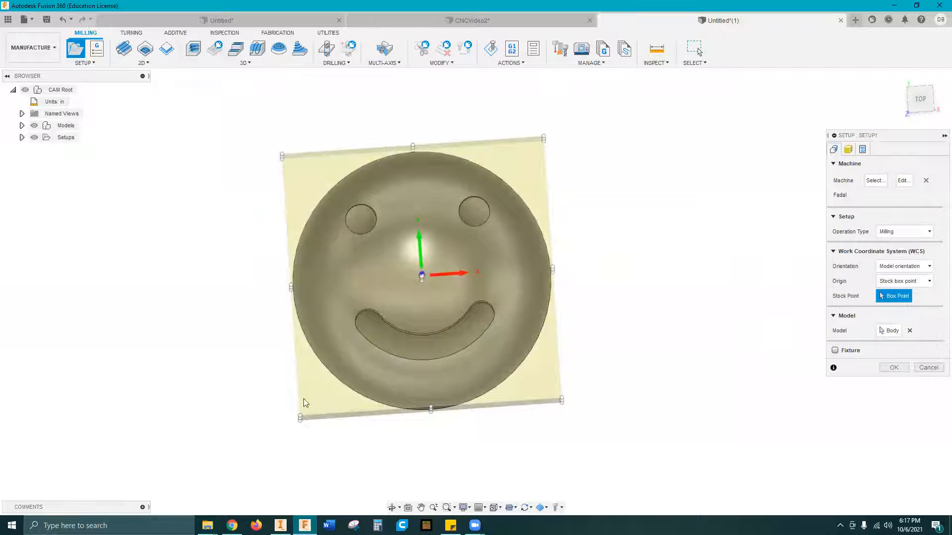
- Set the work origin at the top centre point of the stock box and reselect the Fadal machine
{"action": "middle_click_drag", "start_coordinate": [603, 252], "coordinate": [543, 227], "text": "shift"}
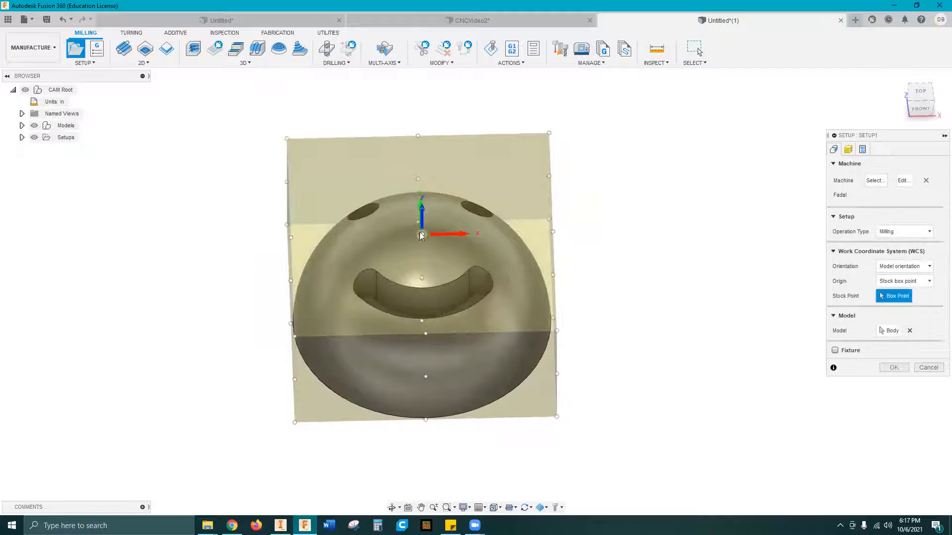
{"action": "middle_click_drag", "start_coordinate": [469, 233], "coordinate": [445, 237], "text": "shift"}
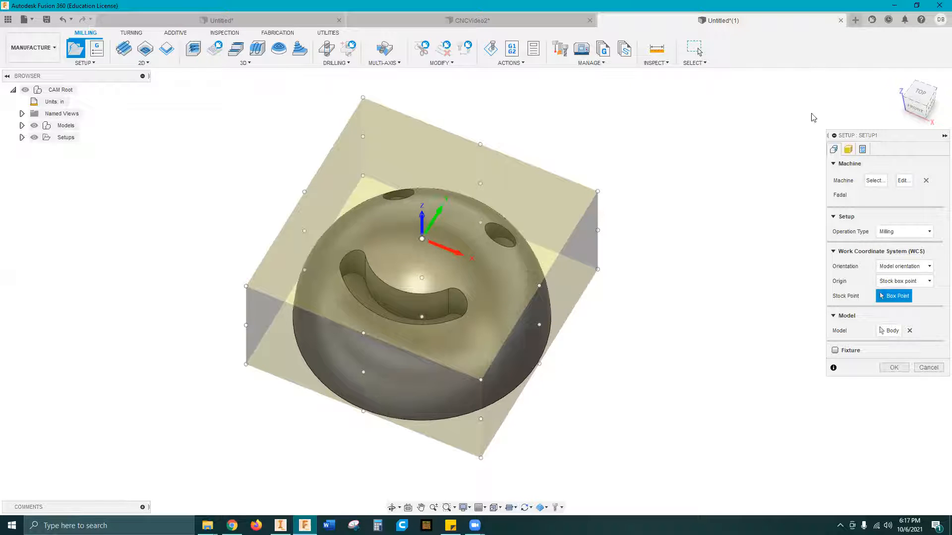
{"action": "middle_click_drag", "start_coordinate": [501, 293], "coordinate": [503, 164], "text": "shift"}
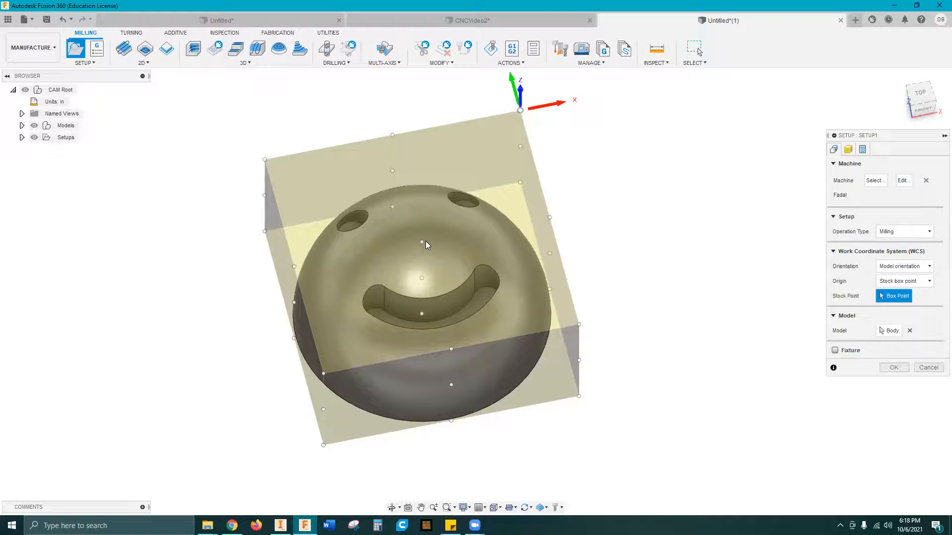
{"action": "mouse_move", "coordinate": [478, 276]}
{"action": "middle_mouse_down", "text": "shift"}
{"action": "mouse_move", "coordinate": [419, 258]}
{"action": "mouse_move", "coordinate": [466, 276]}
{"action": "middle_mouse_up", "text": "shift"}
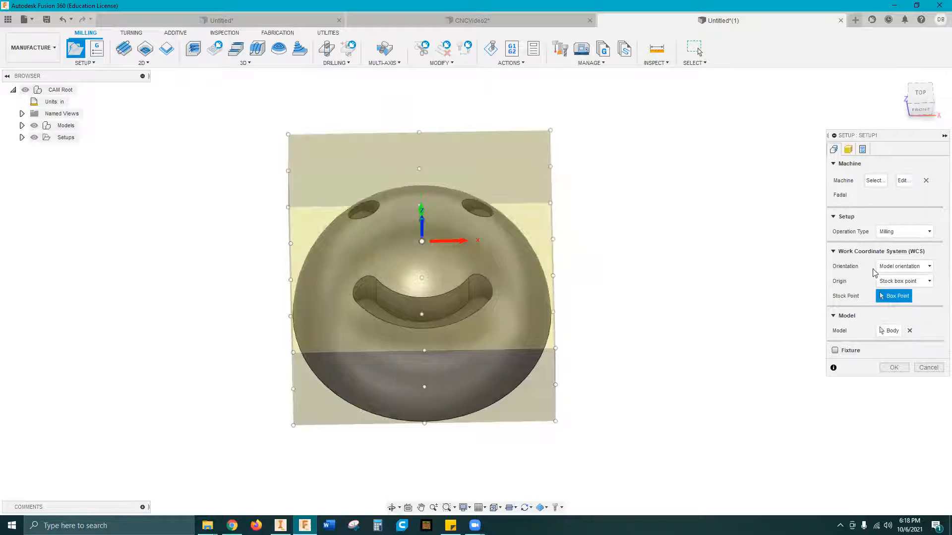
{"action": "left_click", "coordinate": [876, 181]}
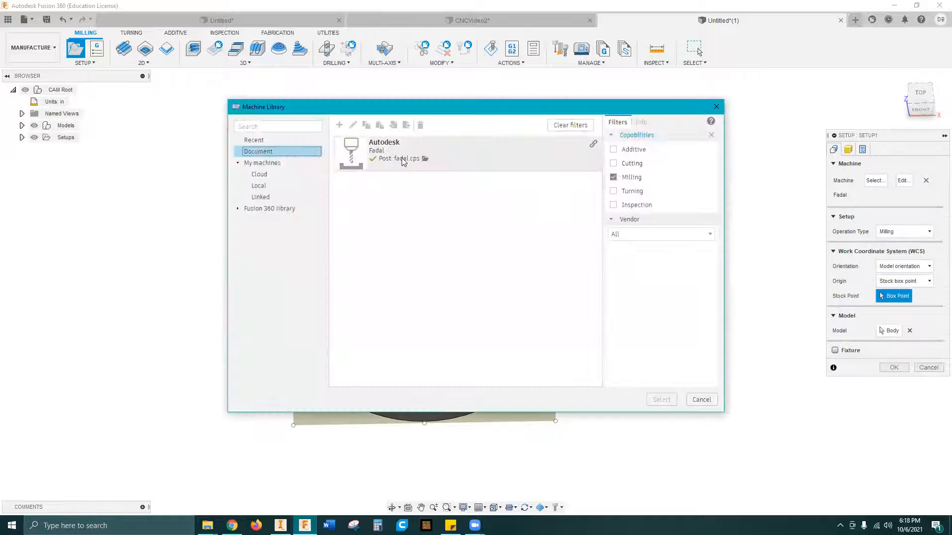
{"action": "double_click", "coordinate": [404, 163]}
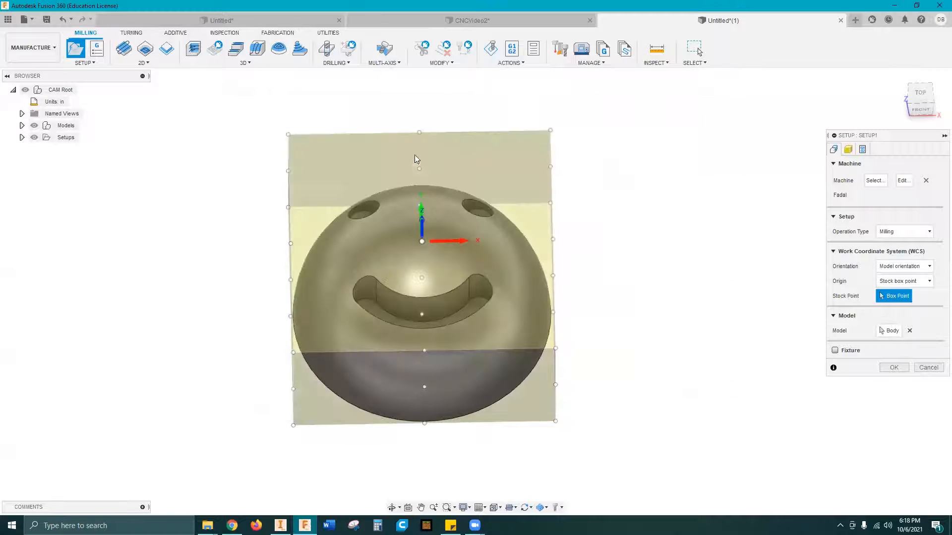
- Set the stock side offset to 0.75 in and accept the setup
{"action": "left_click", "coordinate": [848, 150]}
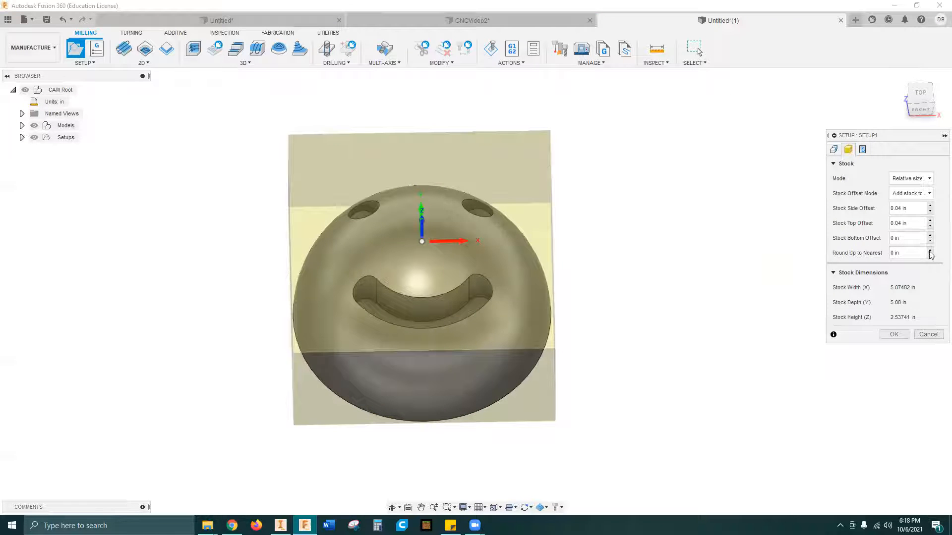
{"action": "middle_click_drag", "start_coordinate": [695, 227], "coordinate": [664, 226], "text": "shift"}
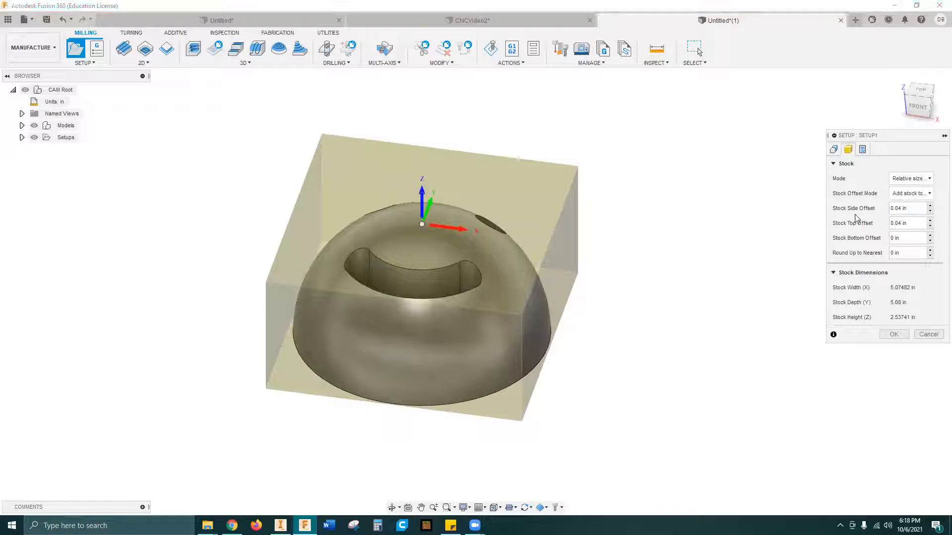
{"action": "left_click_drag", "start_coordinate": [909, 209], "coordinate": [862, 212]}
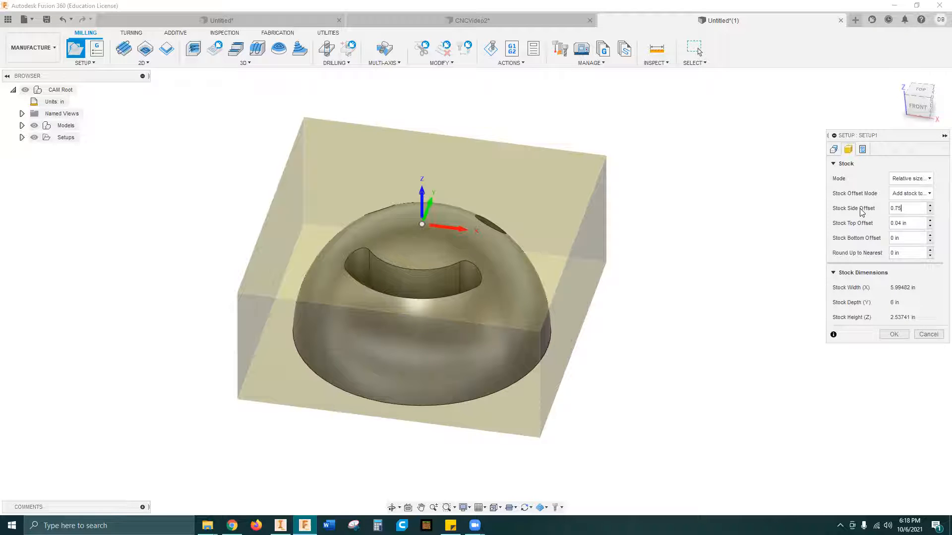
{"action": "key", "text": "Return"}
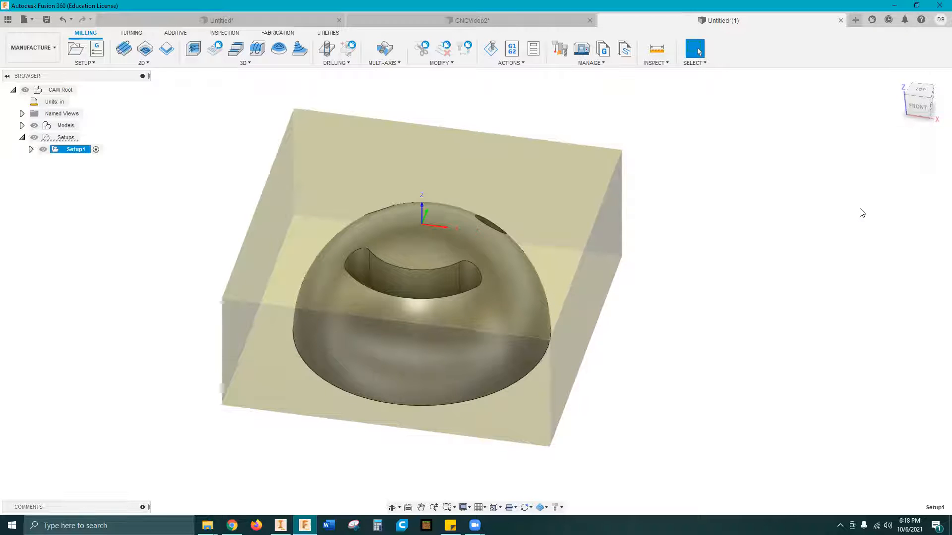
- Reopen the milling setup, review its work origin and stock settings around the hemisphere, and accept it
{"action": "double_click", "coordinate": [71, 150]}
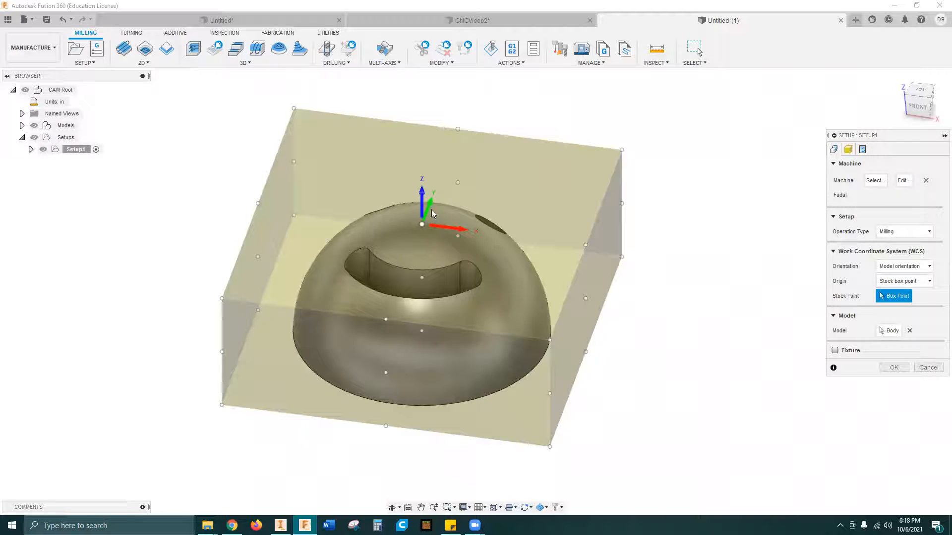
{"action": "left_click", "coordinate": [421, 223]}
{"action": "left_click", "coordinate": [849, 151]}
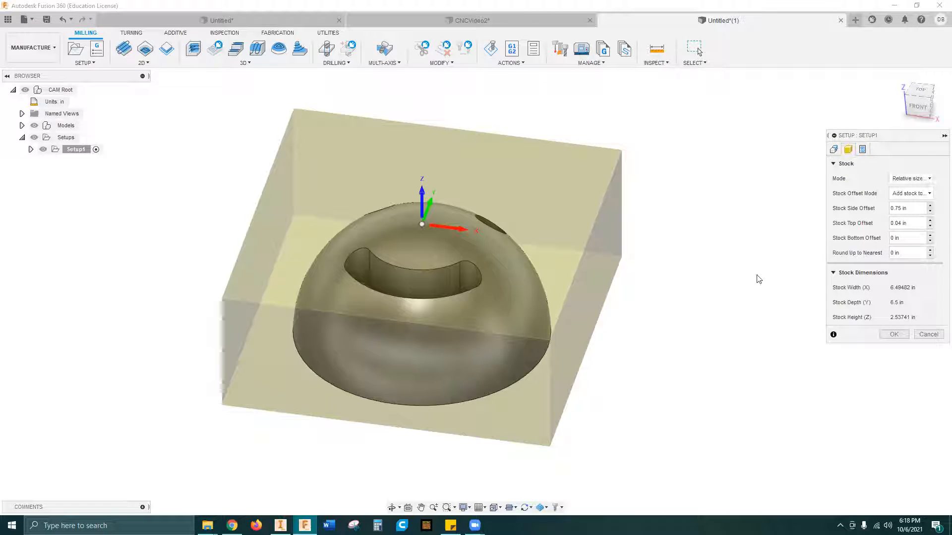
{"action": "middle_click_drag", "start_coordinate": [591, 277], "coordinate": [622, 267]}
{"action": "scroll", "coordinate": [523, 237], "scroll_direction": "down", "scroll_amount": 3}
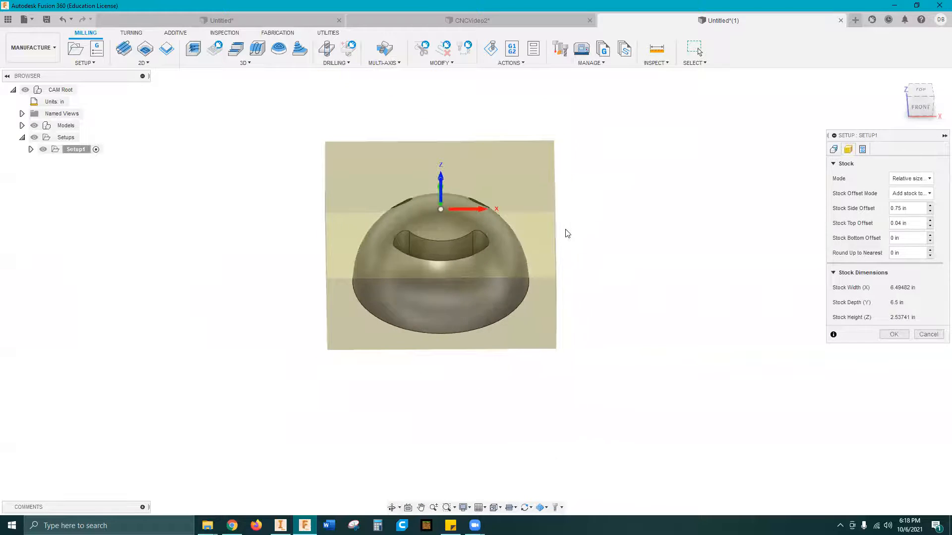
{"action": "middle_click_drag", "start_coordinate": [571, 218], "coordinate": [564, 247], "text": "shift"}
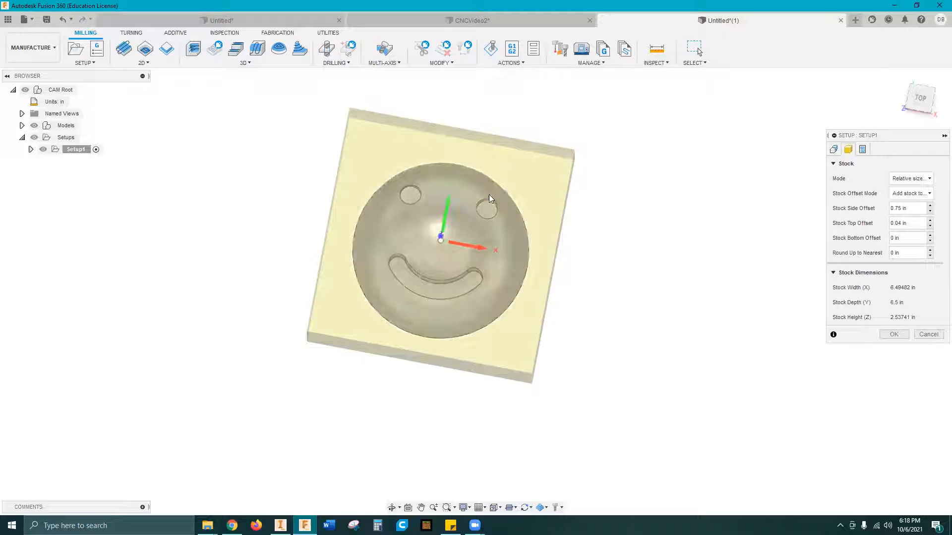
{"action": "scroll", "coordinate": [578, 226], "scroll_direction": "up", "scroll_amount": 2}
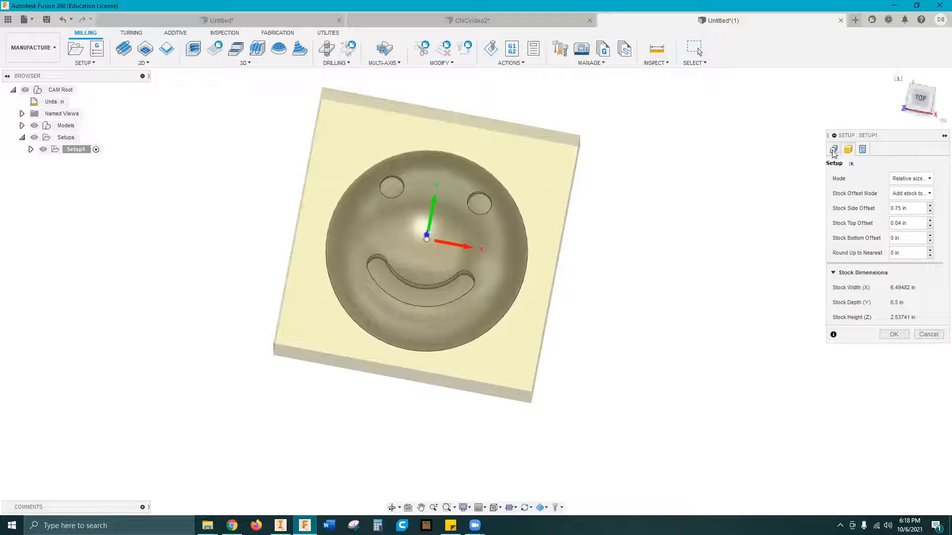
{"action": "left_click", "coordinate": [894, 331]}
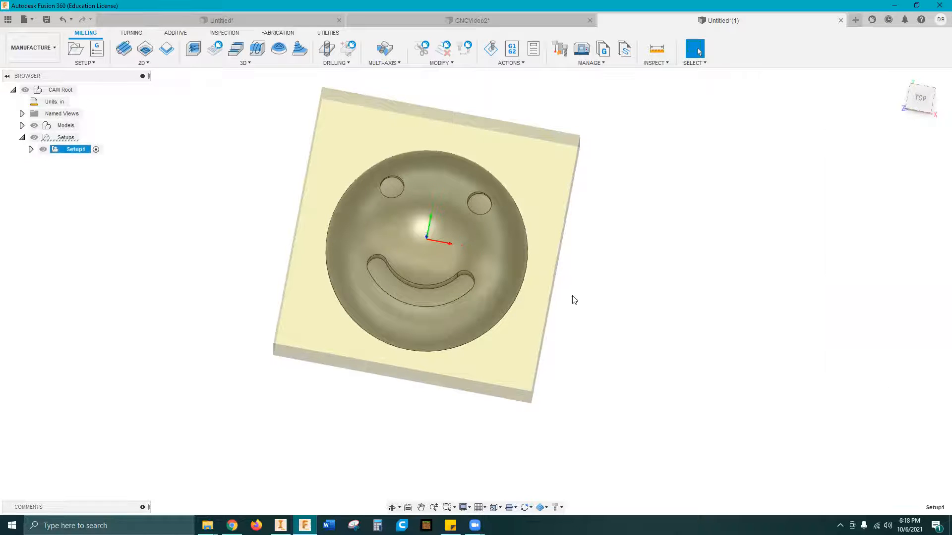
{"action": "middle_click_drag", "start_coordinate": [572, 297], "coordinate": [597, 282], "text": "shift"}
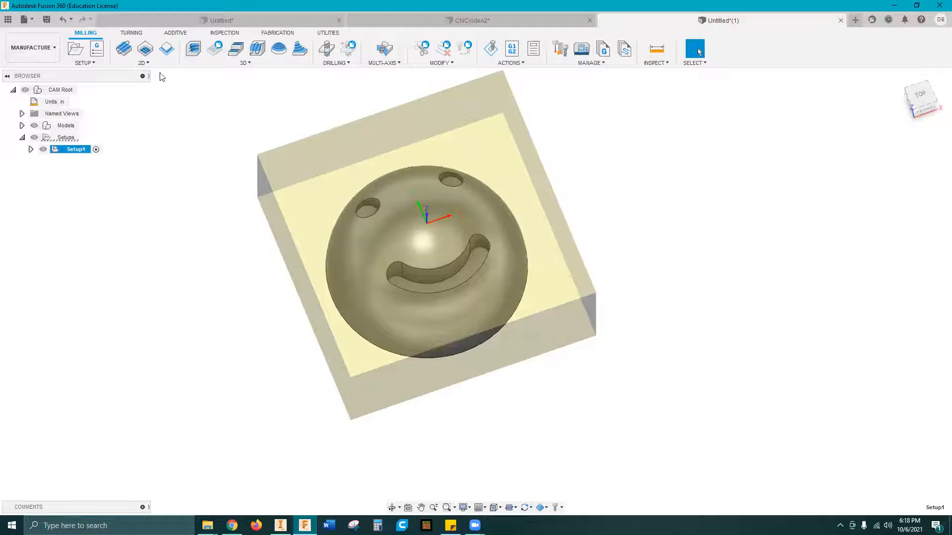
{"action": "middle_click_drag", "start_coordinate": [397, 191], "coordinate": [394, 178], "text": "shift"}
{"action": "middle_click_drag", "start_coordinate": [485, 198], "coordinate": [502, 160], "text": "shift"}
{"action": "middle_click_drag", "start_coordinate": [414, 131], "coordinate": [495, 155], "text": "shift"}
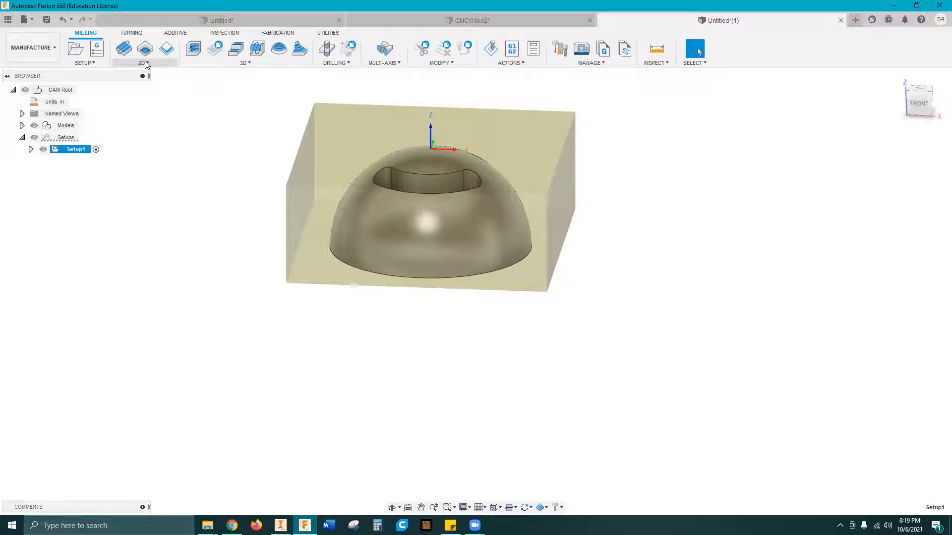
{"action": "left_click", "coordinate": [208, 63]}
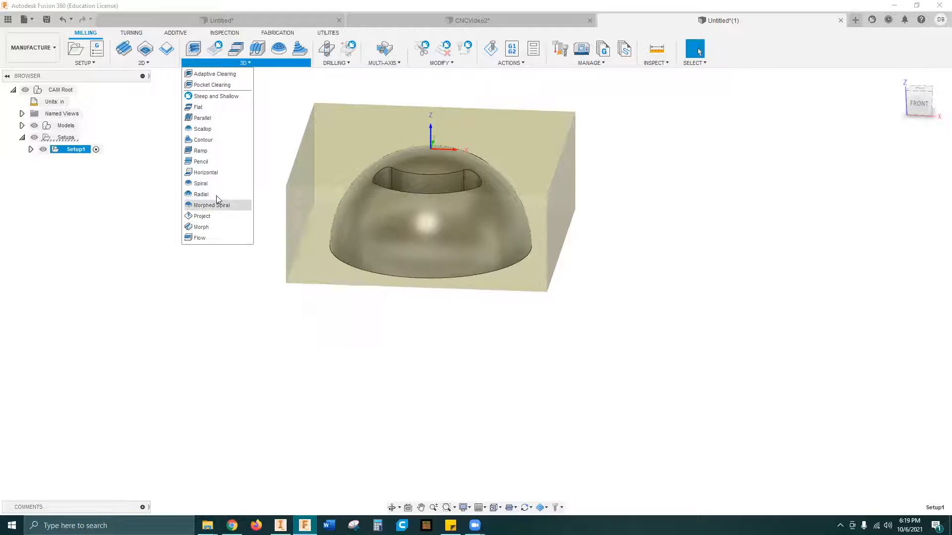
{"action": "left_click", "coordinate": [155, 178]}
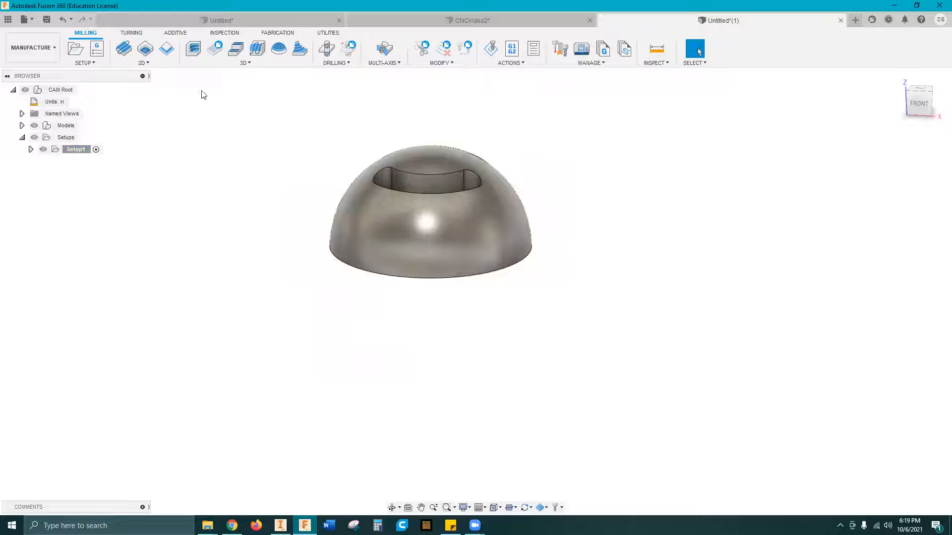
{"action": "middle_click_drag", "start_coordinate": [389, 156], "coordinate": [351, 131], "text": "shift"}
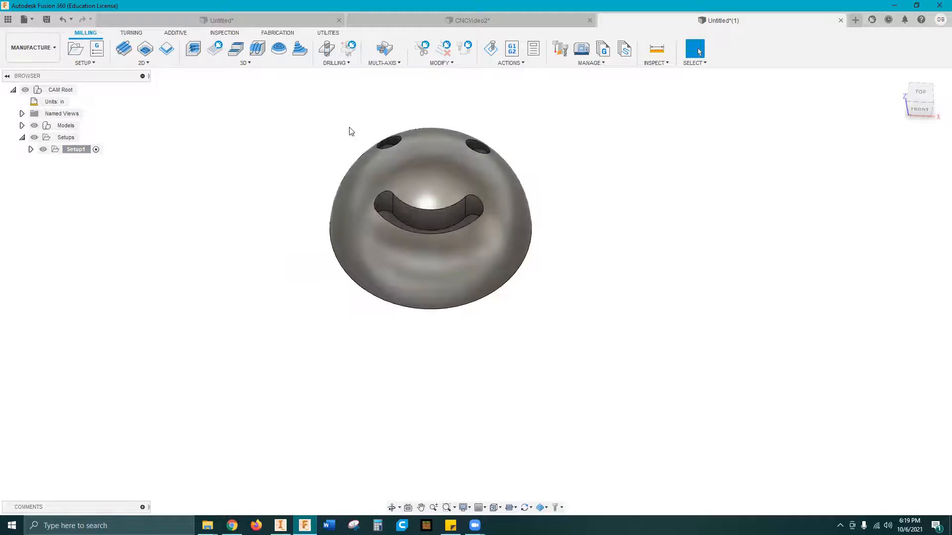
- Start a 3D Adaptive Clearing operation using the 1/8 in Kodiak 2-flute flat end mill from the cloud tools library
{"action": "left_click", "coordinate": [241, 63]}
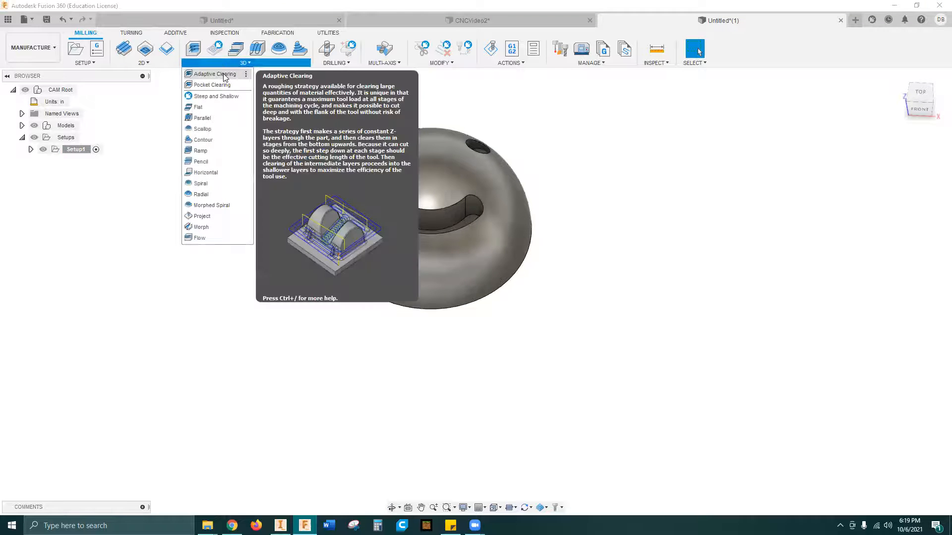
{"action": "left_click", "coordinate": [217, 73]}
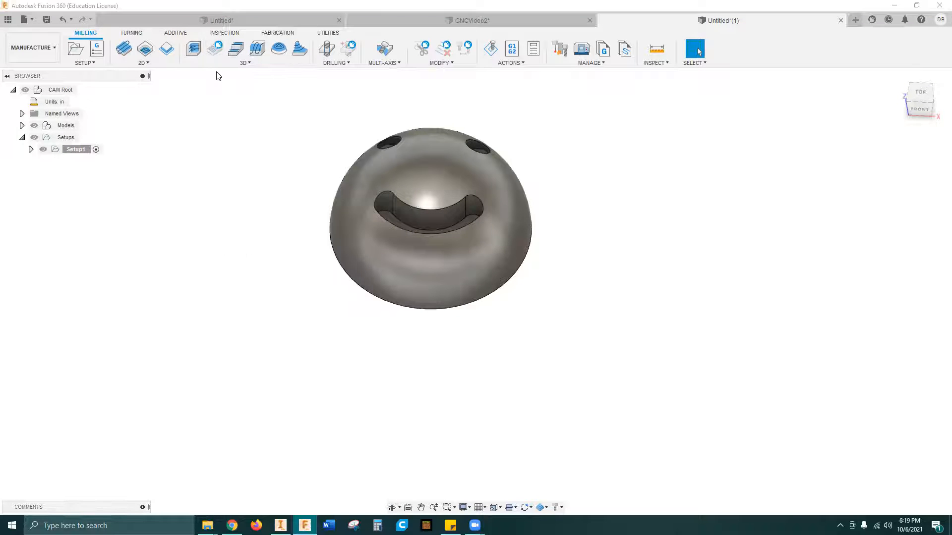
{"action": "left_click", "coordinate": [910, 193]}
{"action": "left_click", "coordinate": [900, 205]}
{"action": "left_click", "coordinate": [898, 178]}
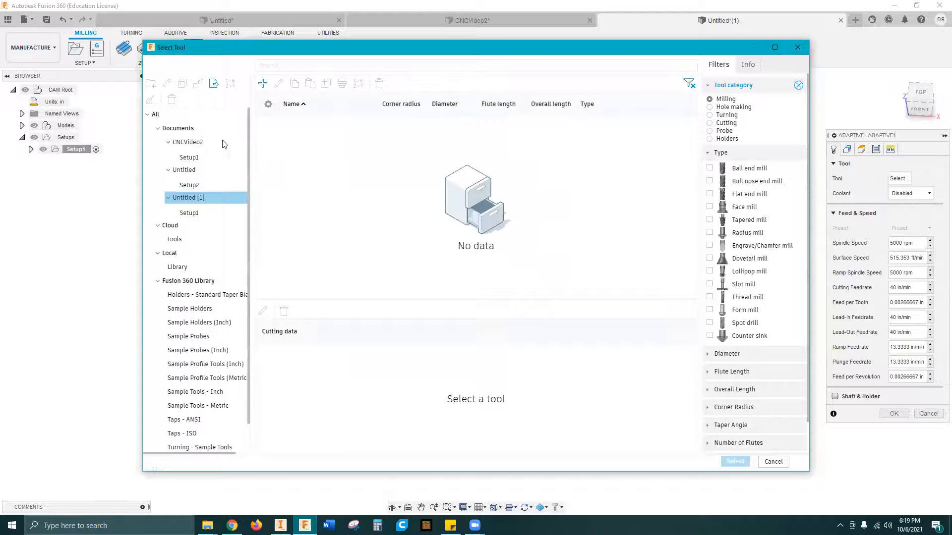
{"action": "left_click", "coordinate": [177, 240]}
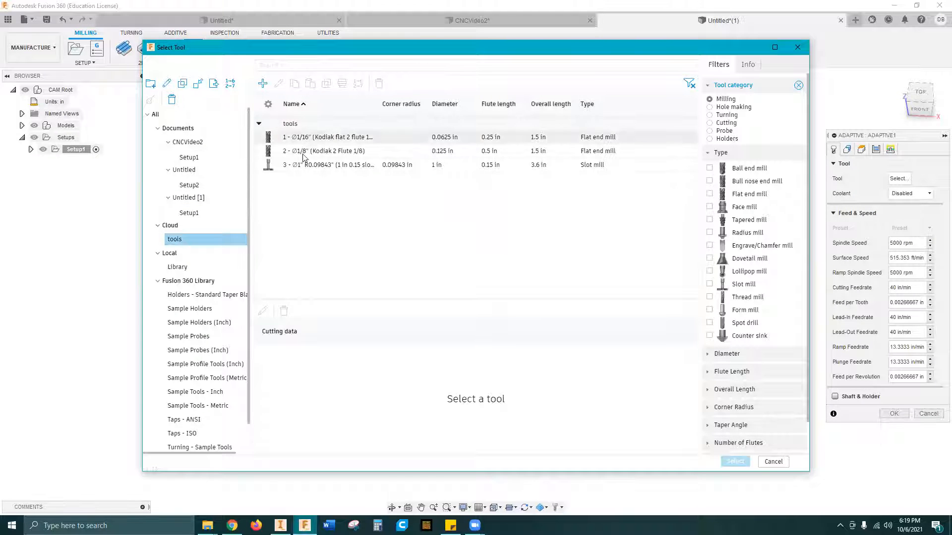
{"action": "double_click", "coordinate": [361, 153]}
- Set the adaptive operation's cutting feedrate to 12 in/min and its spindle speed to 8000 rpm
{"action": "middle_click_drag", "start_coordinate": [471, 232], "coordinate": [640, 265], "text": "shift"}
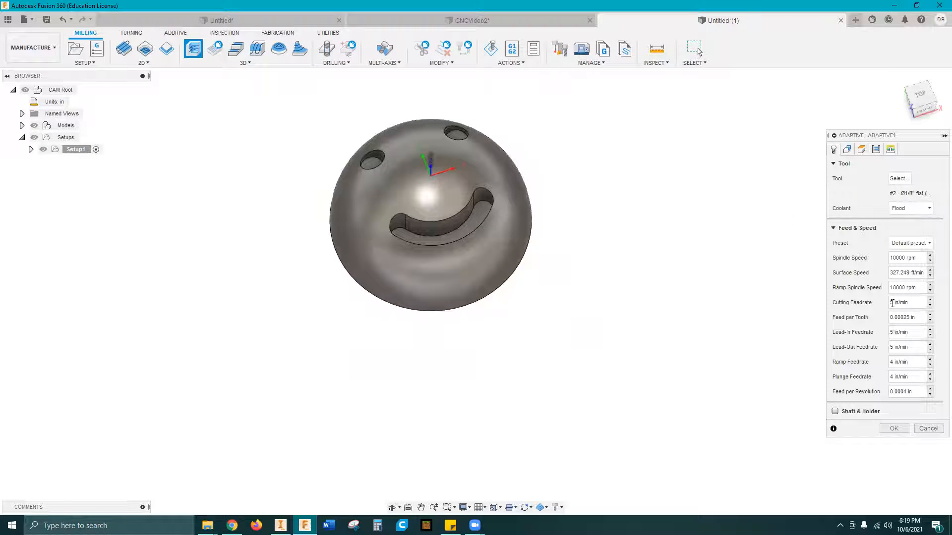
{"action": "type", "text": "12"}
{"action": "left_click_drag", "start_coordinate": [901, 258], "coordinate": [871, 258]}
{"action": "type", "text": "800"}
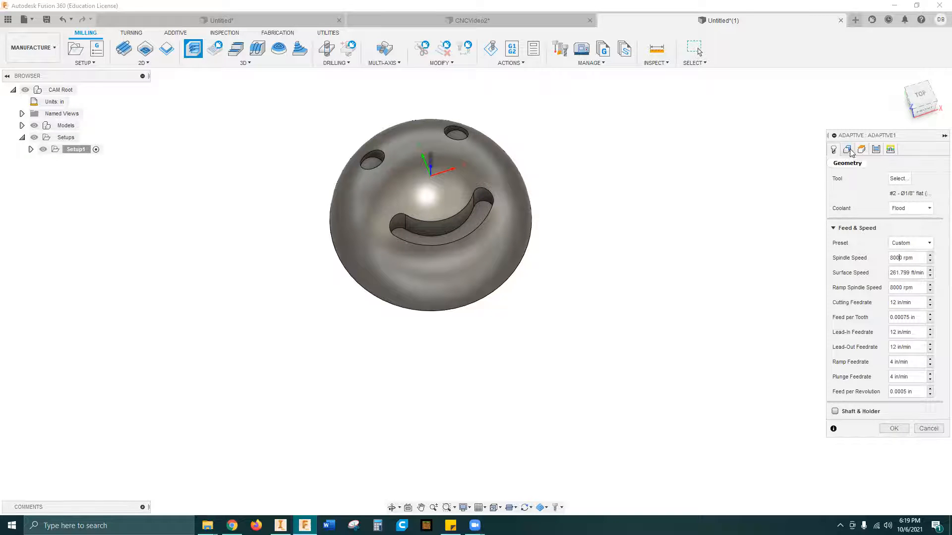
- Review the operation's geometry and heights, and set the top height offset from the stock top to 0.08 in
{"action": "left_click", "coordinate": [847, 149]}
{"action": "mouse_move", "coordinate": [767, 178]}
{"action": "middle_mouse_down", "text": "shift"}
{"action": "mouse_move", "coordinate": [751, 165]}
{"action": "mouse_move", "coordinate": [758, 173]}
{"action": "middle_mouse_up", "text": "shift"}
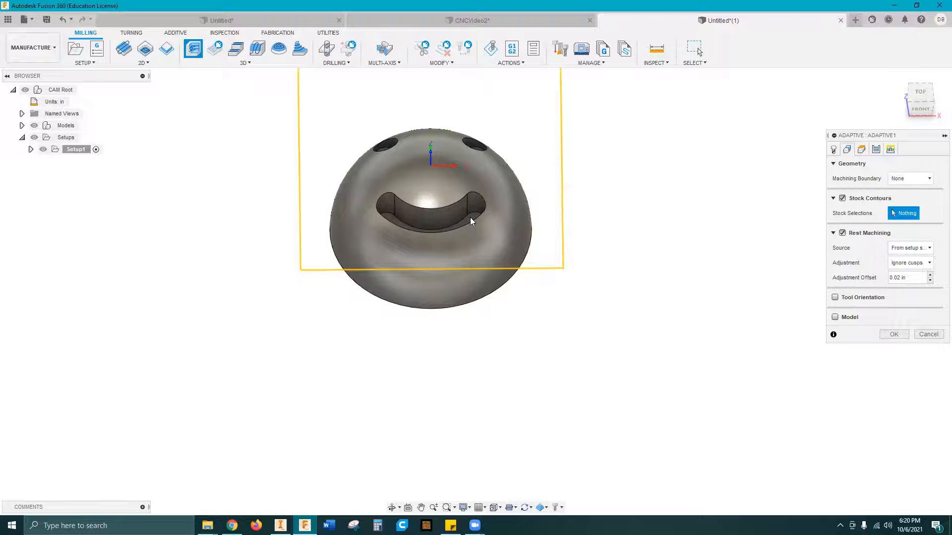
{"action": "middle_click_drag", "start_coordinate": [460, 280], "coordinate": [408, 193], "text": "shift"}
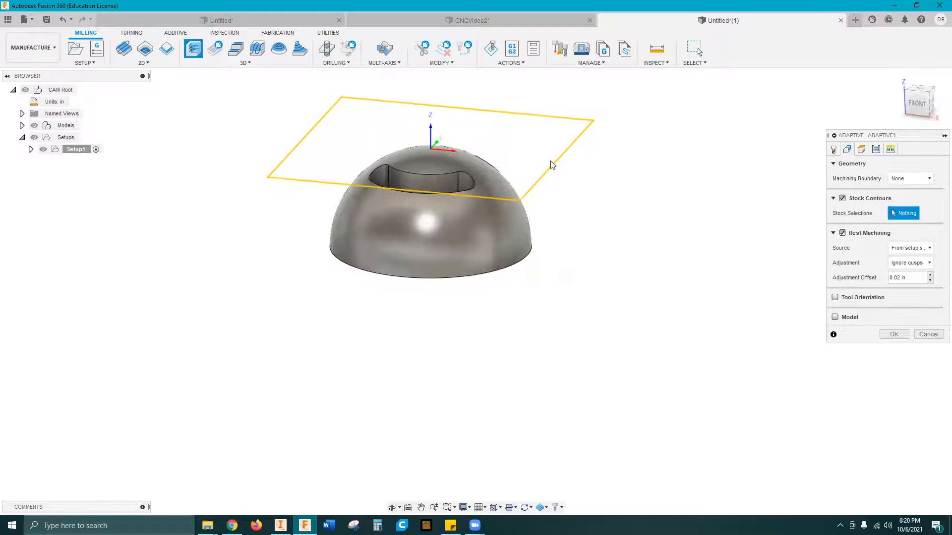
{"action": "middle_click_drag", "start_coordinate": [636, 215], "coordinate": [743, 229], "text": "shift"}
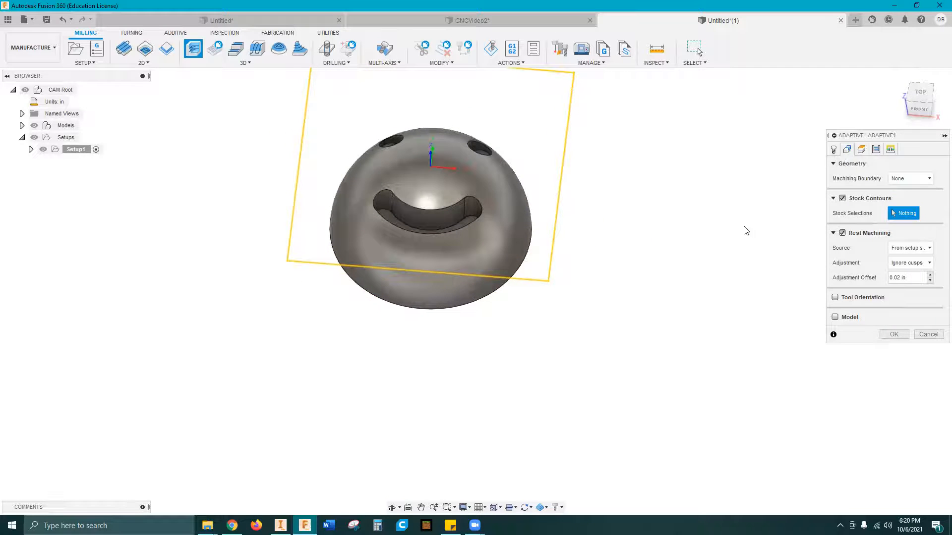
{"action": "left_click", "coordinate": [863, 150]}
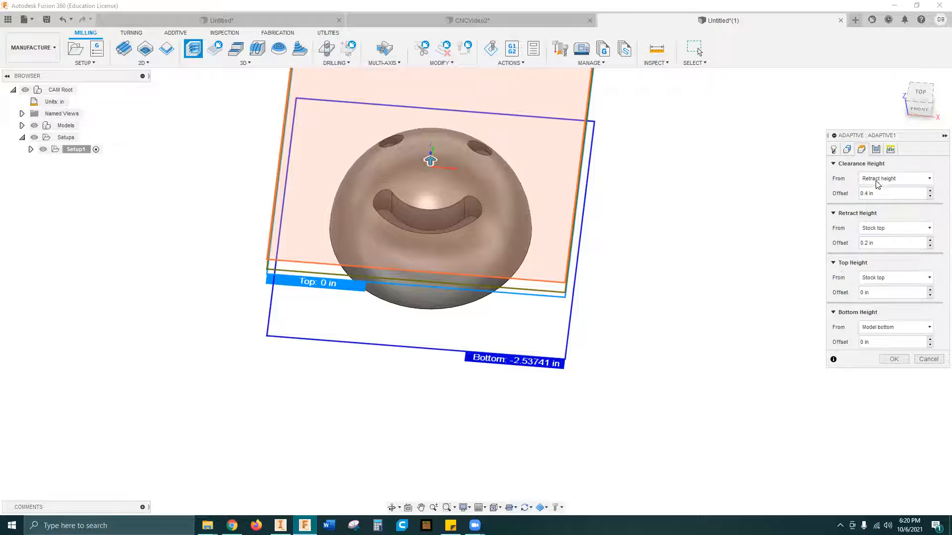
{"action": "middle_click_drag", "start_coordinate": [708, 193], "coordinate": [609, 216], "text": "shift"}
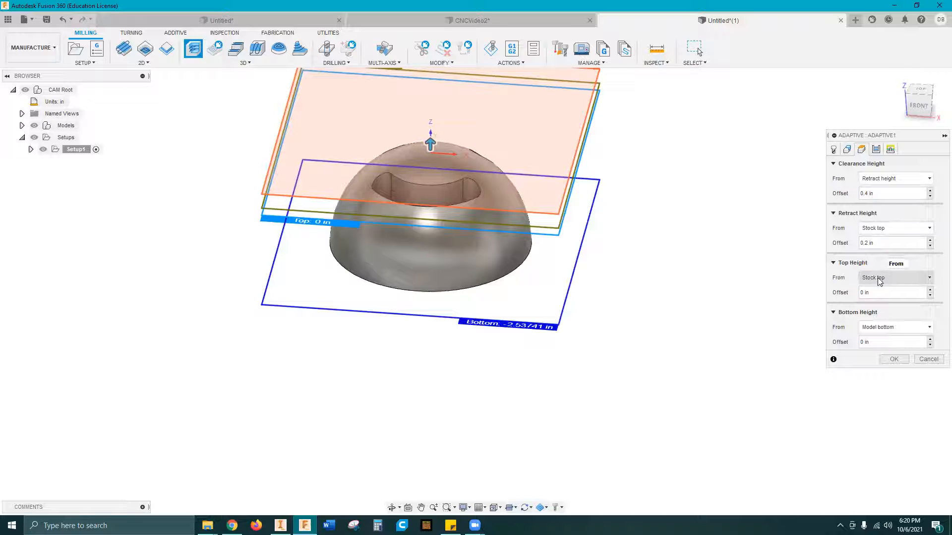
{"action": "left_click", "coordinate": [867, 292]}
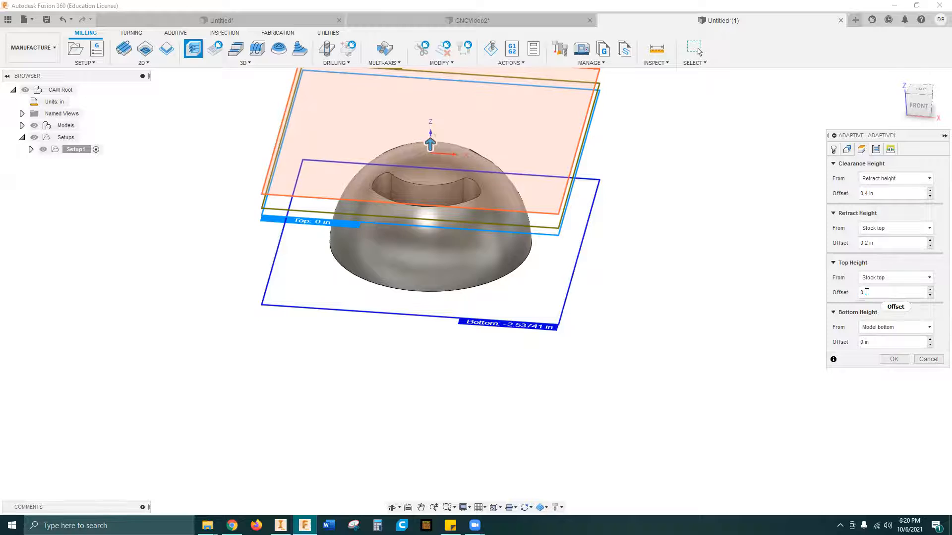
{"action": "type", "text": "0.08"}
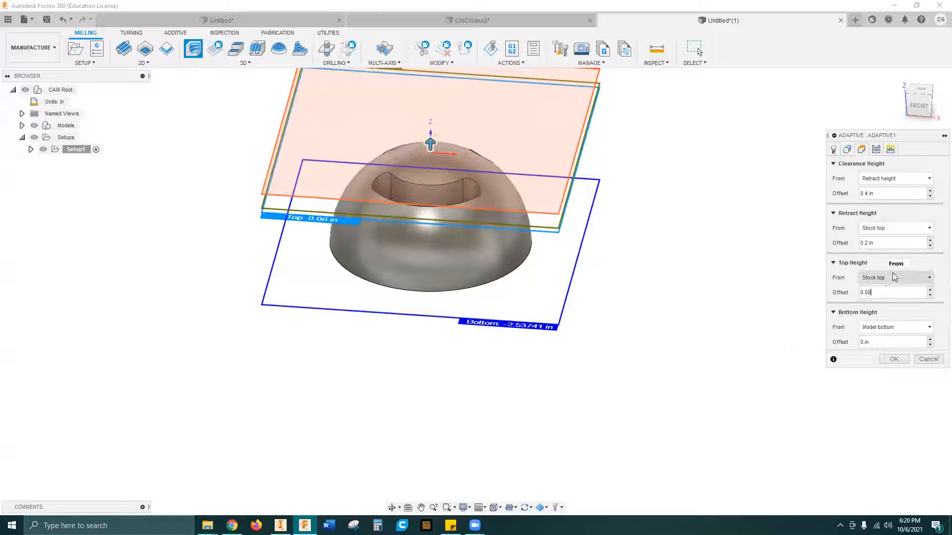
- Turn off Stock to Leave and enable Machine Shallow Areas for the adaptive passes
{"action": "left_click", "coordinate": [876, 149]}
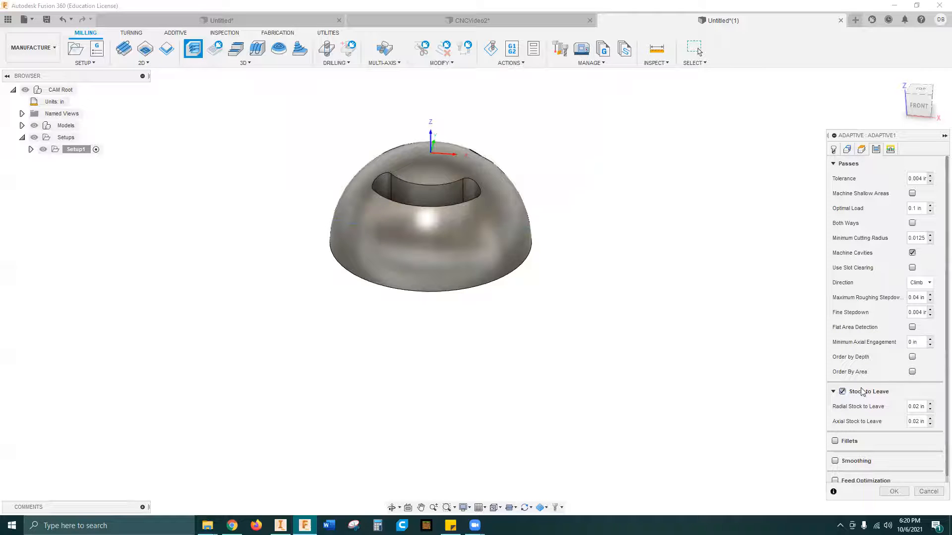
{"action": "left_click", "coordinate": [842, 392]}
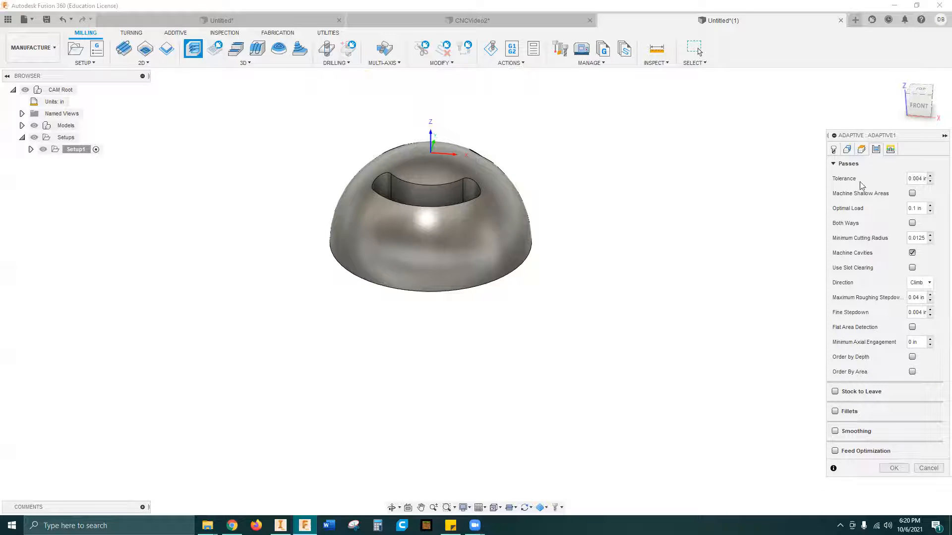
{"action": "left_click", "coordinate": [912, 193]}
{"action": "scroll", "coordinate": [903, 271], "scroll_direction": "down", "scroll_amount": 1}
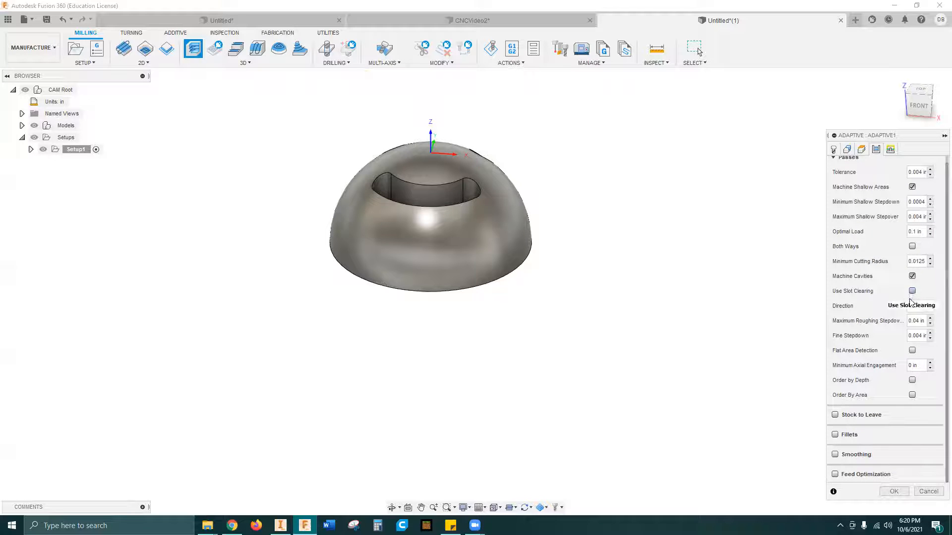
- Set the maximum roughing stepdown to 0.08 in and the fine stepdown to 0.04 in
{"action": "mouse_move", "coordinate": [925, 310]}
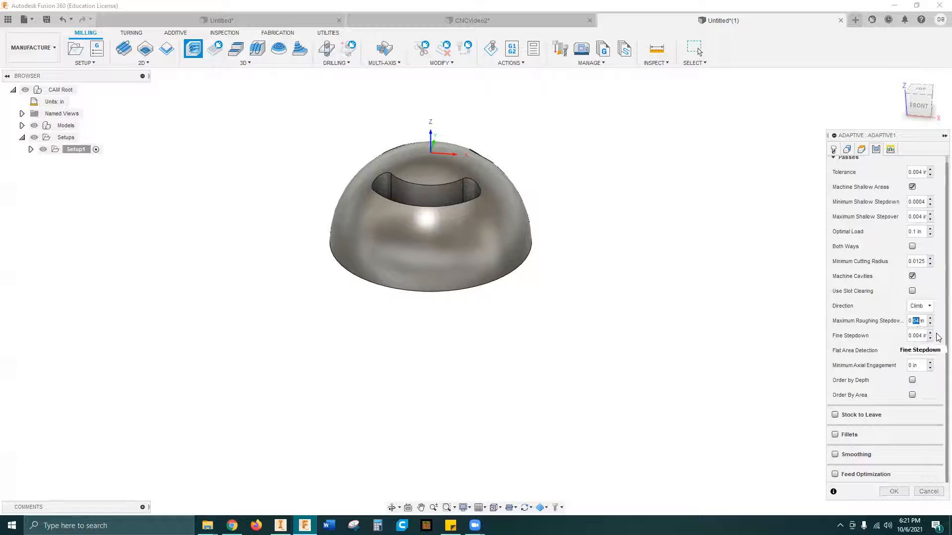
{"action": "type", "text": "08"}
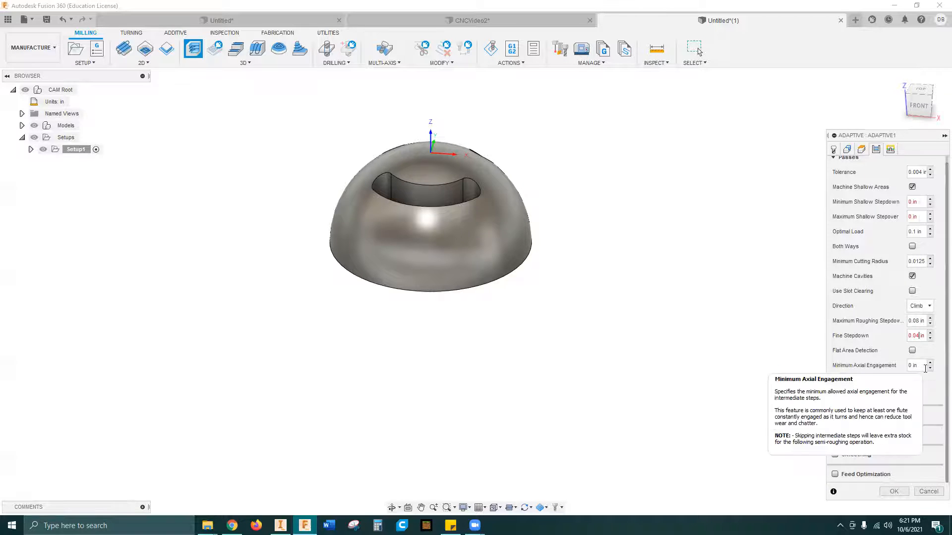
{"action": "scroll", "coordinate": [888, 389], "scroll_direction": "up", "scroll_amount": 1}
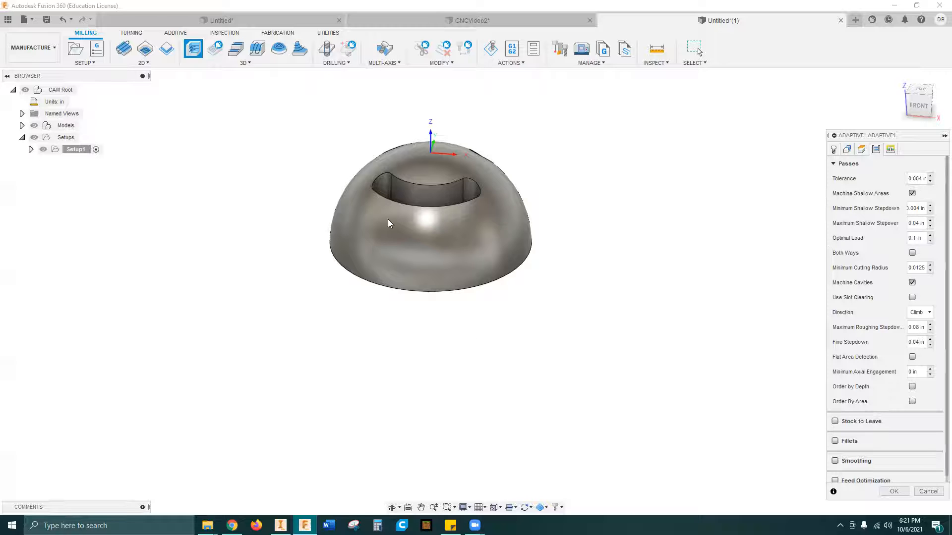
- Recheck the heights and geometry, change the tool's coolant setting, and accept the adaptive operation to generate its toolpath
{"action": "middle_click_drag", "start_coordinate": [548, 250], "coordinate": [601, 212], "text": "shift"}
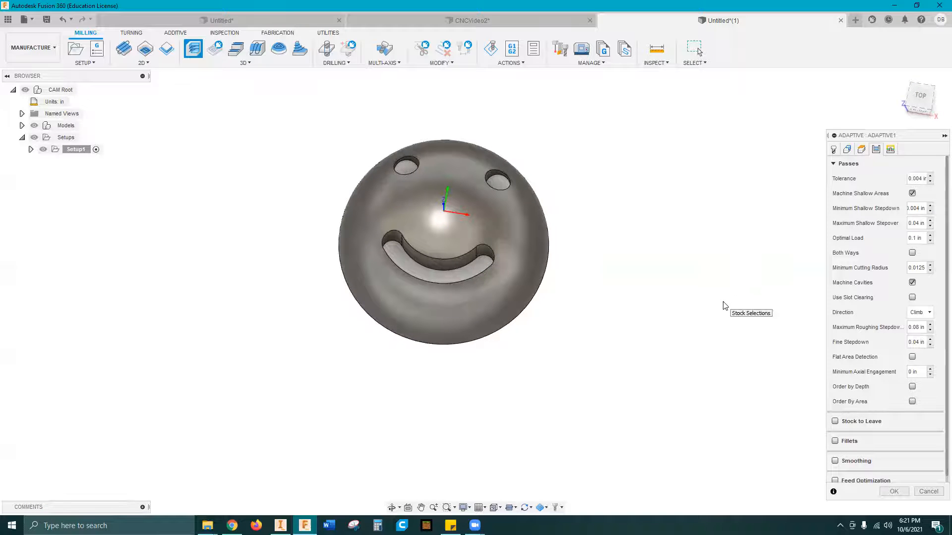
{"action": "scroll", "coordinate": [725, 306], "scroll_direction": "down", "scroll_amount": 2}
{"action": "scroll", "coordinate": [728, 311], "scroll_direction": "up", "scroll_amount": 2}
{"action": "middle_click_drag", "start_coordinate": [754, 278], "coordinate": [609, 298], "text": "shift"}
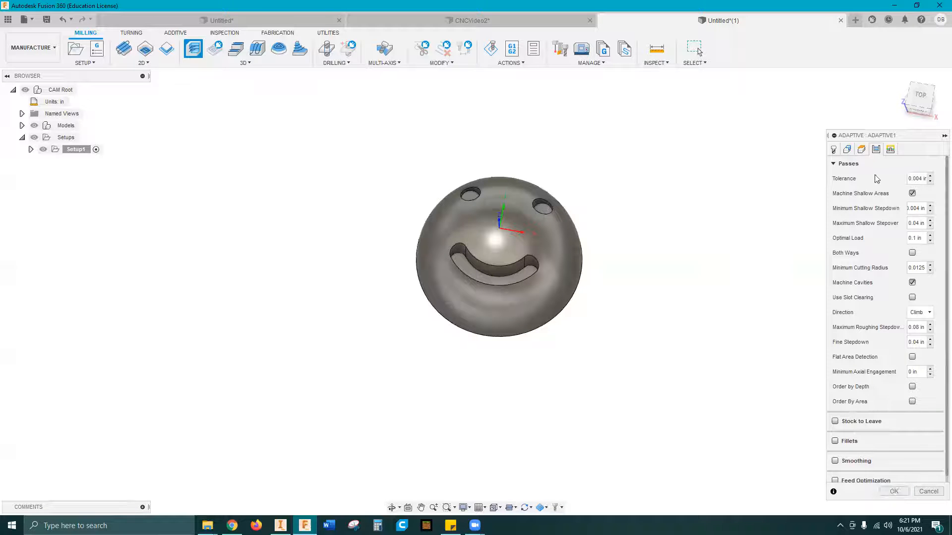
{"action": "left_click", "coordinate": [862, 152]}
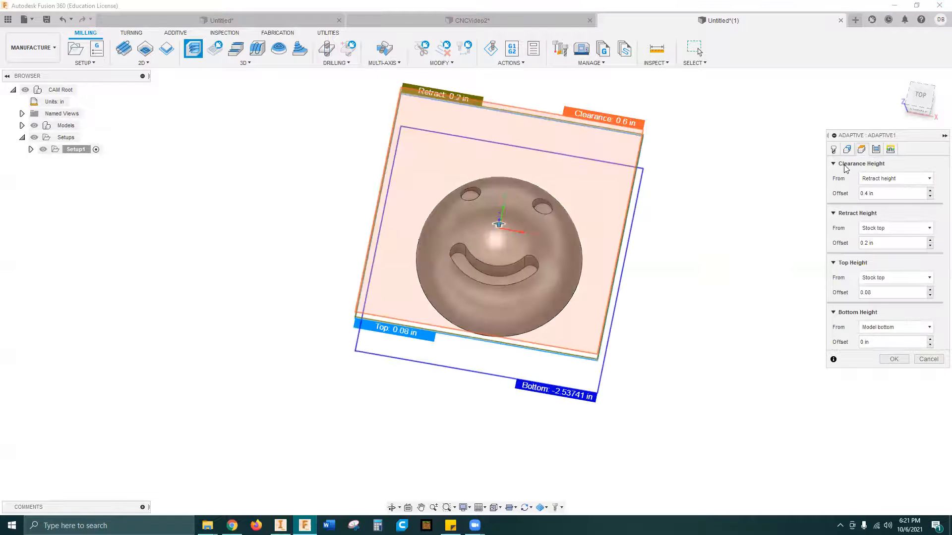
{"action": "left_click", "coordinate": [846, 150]}
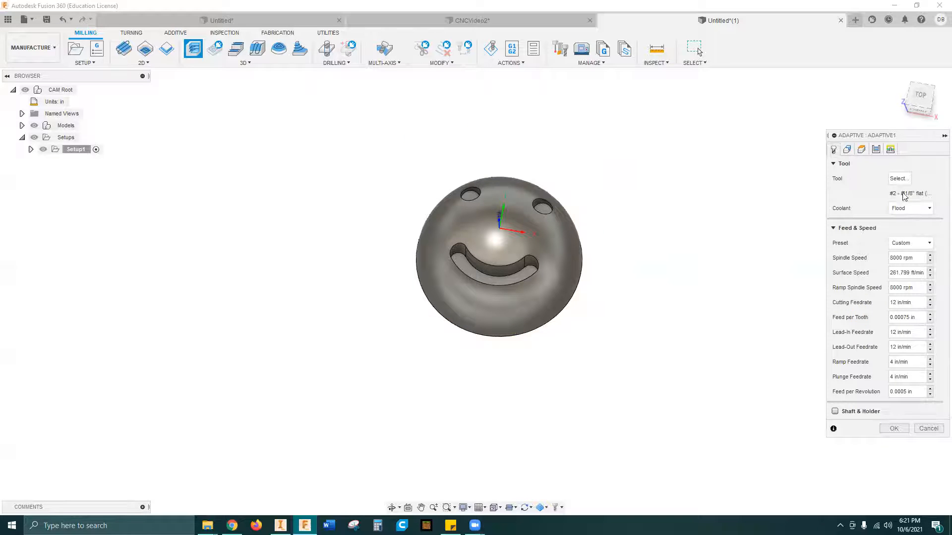
{"action": "left_click", "coordinate": [910, 208]}
{"action": "left_click", "coordinate": [892, 224]}
{"action": "left_click", "coordinate": [894, 429]}
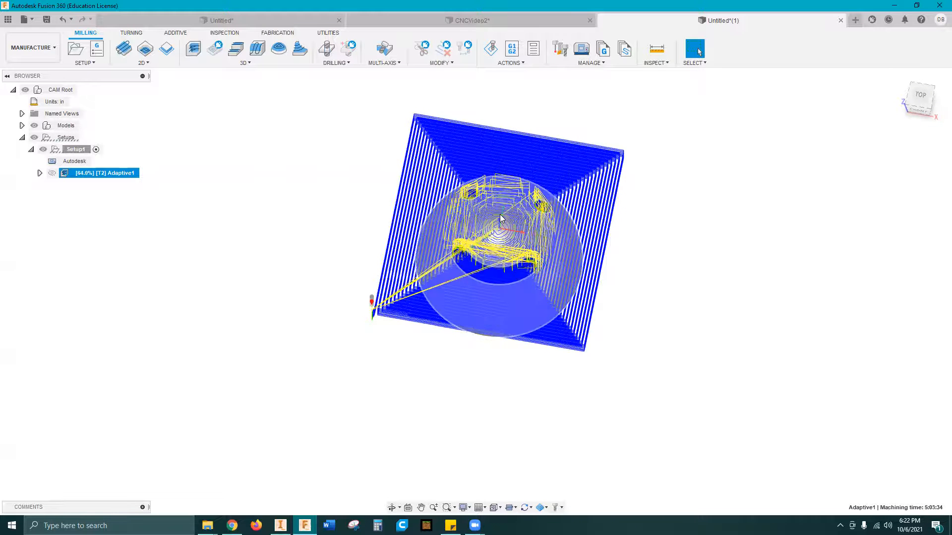
- Inspect the generated adaptive toolpath around the hemisphere and play its stock simulation
{"action": "middle_click_drag", "start_coordinate": [517, 293], "coordinate": [544, 268], "text": "shift"}
{"action": "scroll", "coordinate": [541, 274], "scroll_direction": "down", "scroll_amount": 1}
{"action": "scroll", "coordinate": [542, 275], "scroll_direction": "up", "scroll_amount": 5}
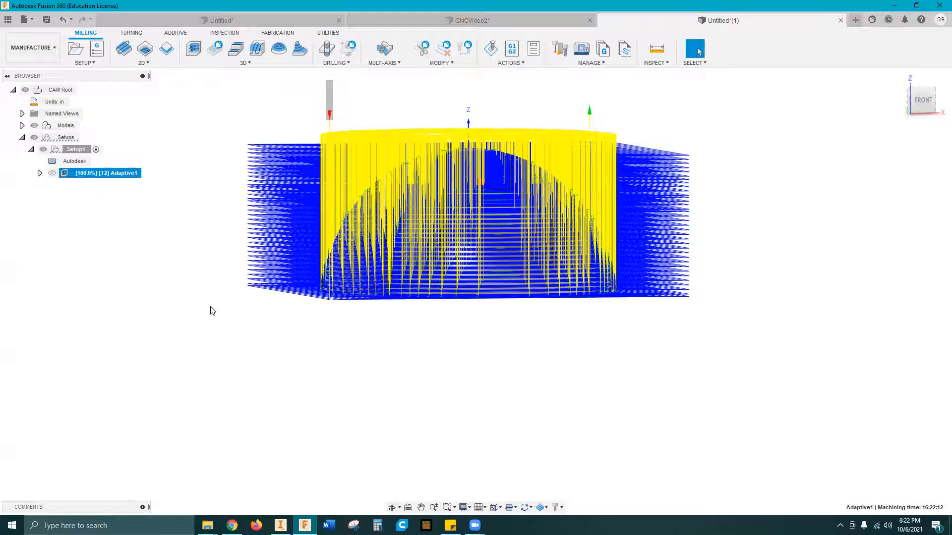
{"action": "middle_click_drag", "start_coordinate": [477, 365], "coordinate": [447, 342], "text": "shift"}
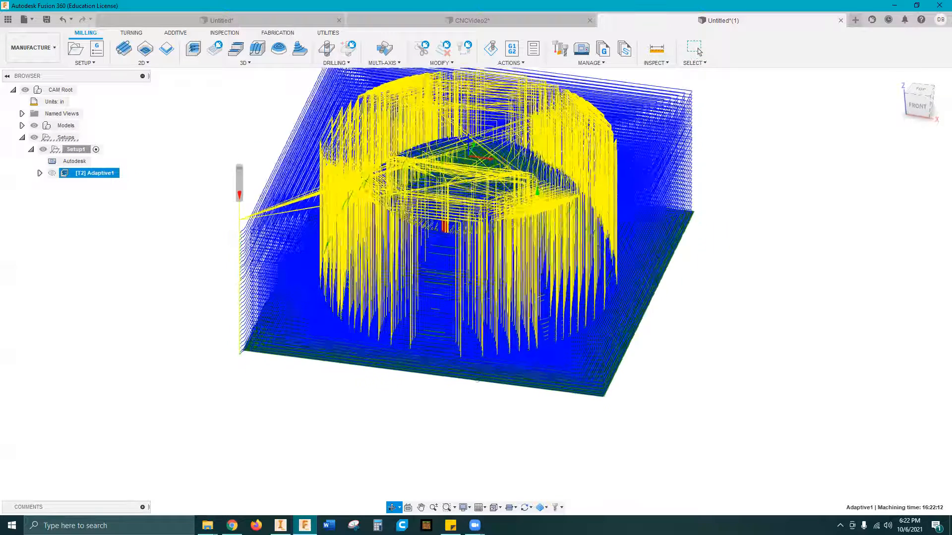
{"action": "left_click", "coordinate": [491, 48]}
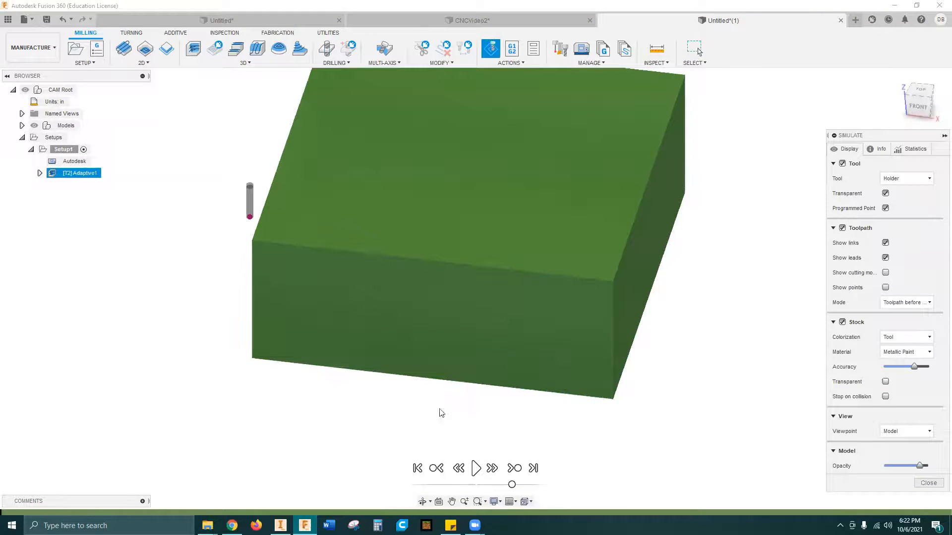
{"action": "left_click", "coordinate": [476, 468]}
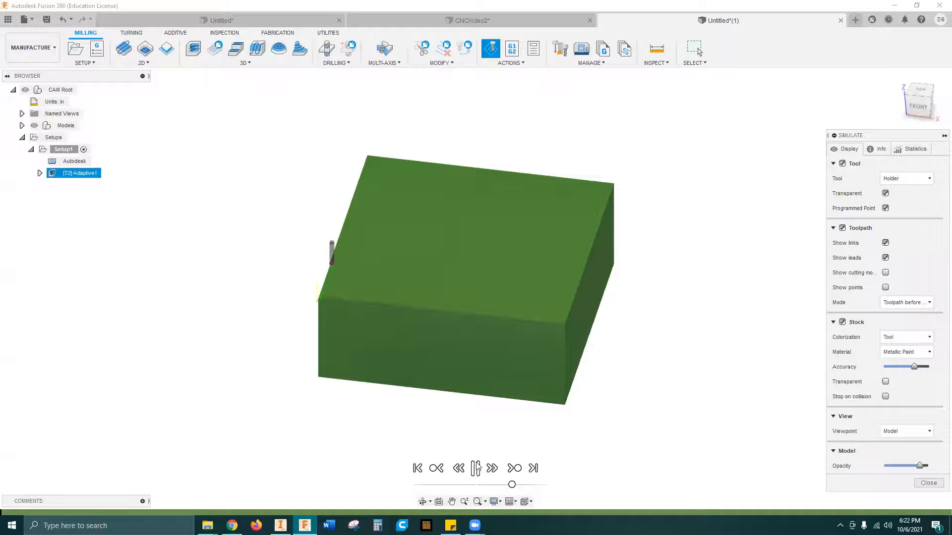
- Check the adaptive toolpath's machining statistics while the simulation plays, and return to the simulation display options
{"action": "scroll", "coordinate": [487, 272], "scroll_direction": "down", "scroll_amount": 3}
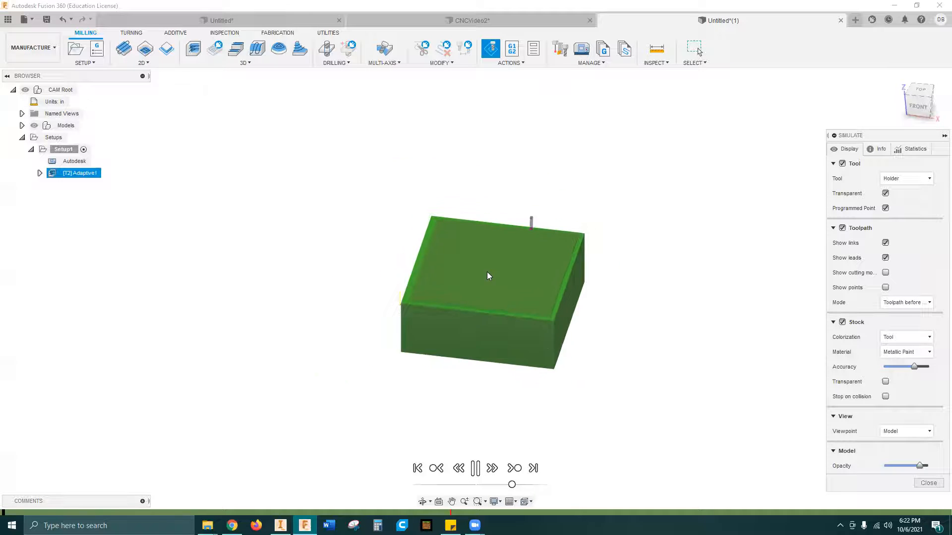
{"action": "scroll", "coordinate": [508, 261], "scroll_direction": "up", "scroll_amount": 5}
{"action": "scroll", "coordinate": [519, 279], "scroll_direction": "up", "scroll_amount": 1}
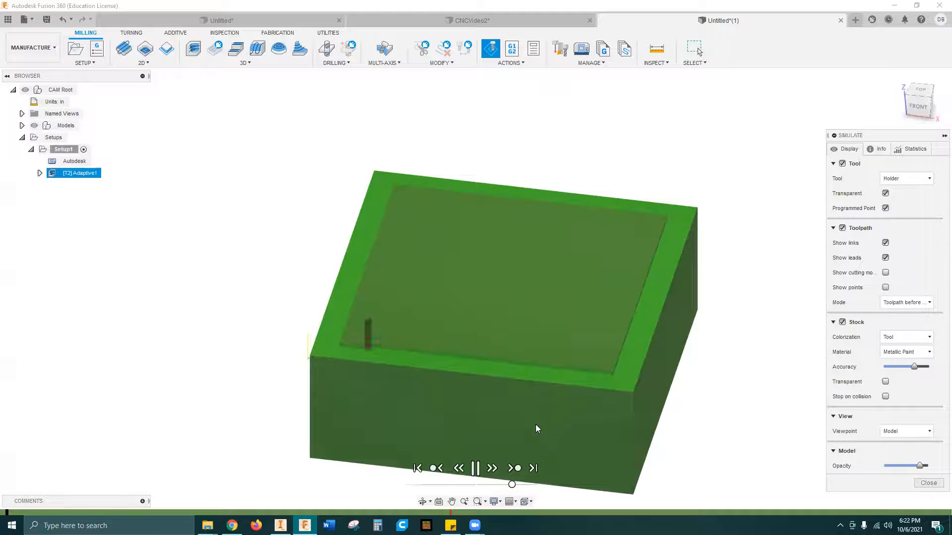
{"action": "left_click", "coordinate": [911, 149]}
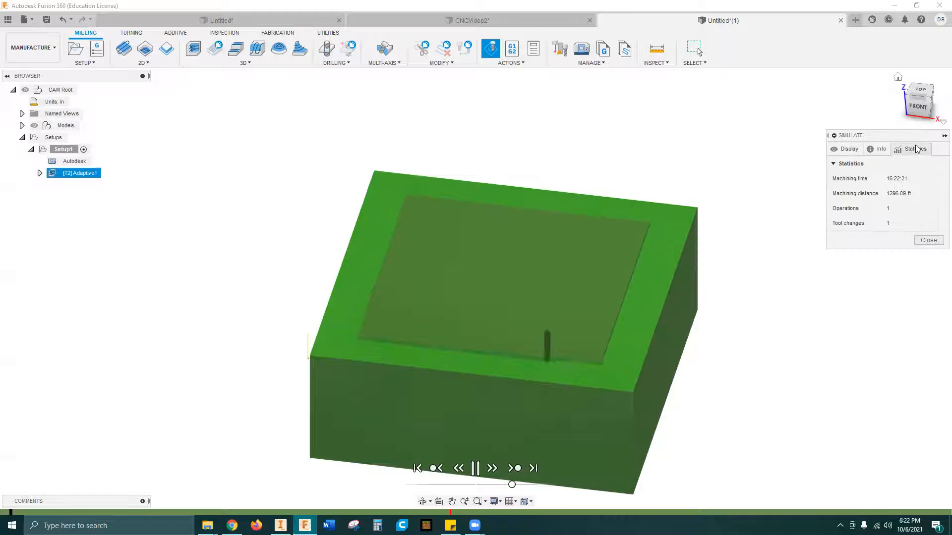
{"action": "left_click", "coordinate": [829, 151]}
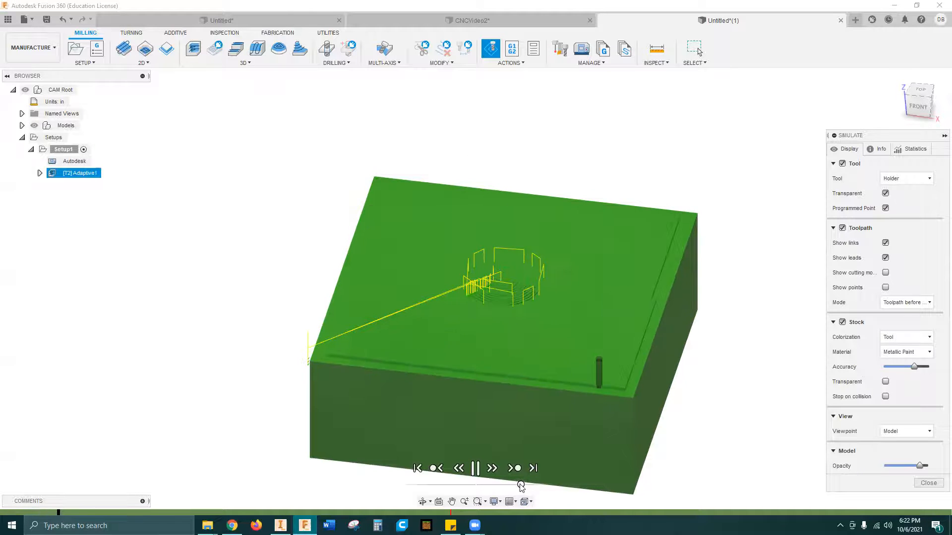
- Examine the simulated cutting of the mouth, eyes and dome, including the areas marked red, as the stock is removed
{"action": "scroll", "coordinate": [506, 387], "scroll_direction": "up", "scroll_amount": 3}
{"action": "scroll", "coordinate": [507, 387], "scroll_direction": "up", "scroll_amount": 3}
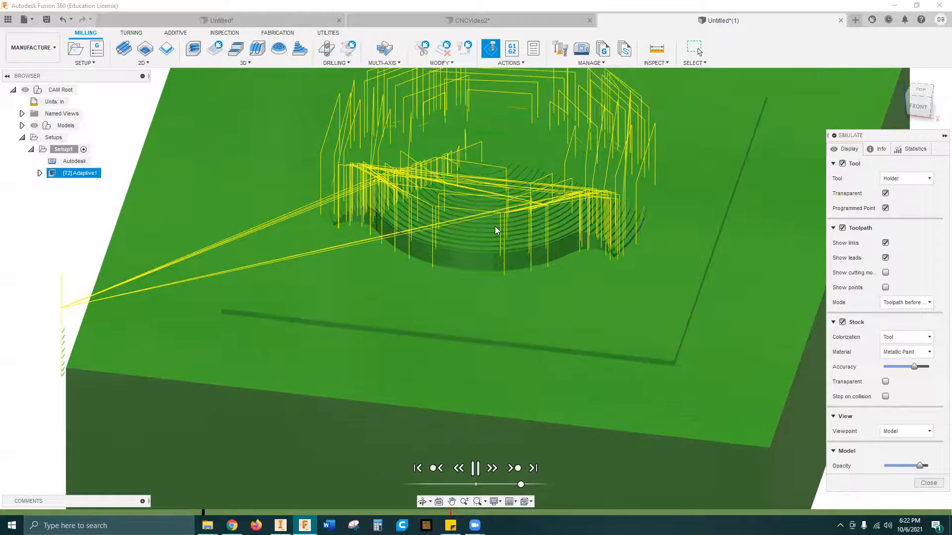
{"action": "scroll", "coordinate": [508, 294], "scroll_direction": "down", "scroll_amount": 2}
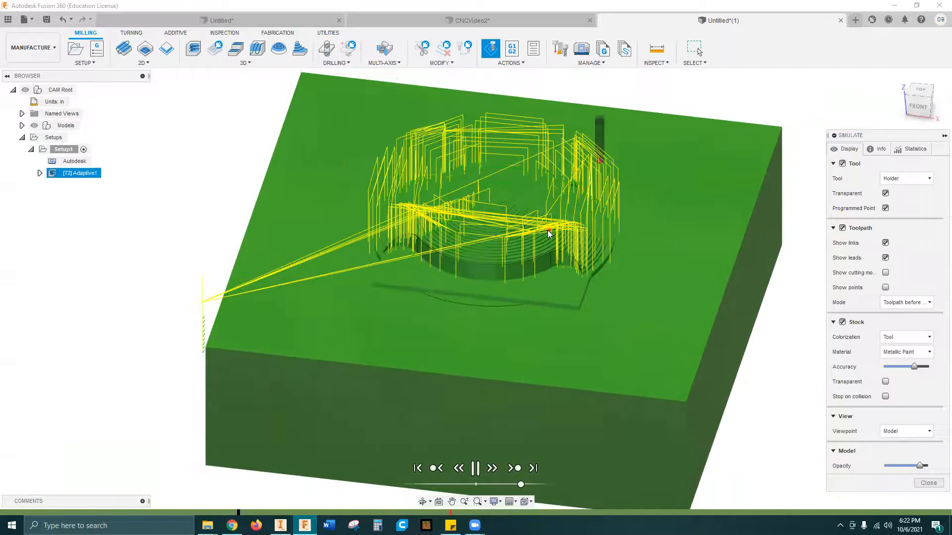
{"action": "middle_click_drag", "start_coordinate": [565, 208], "coordinate": [560, 238], "text": "shift"}
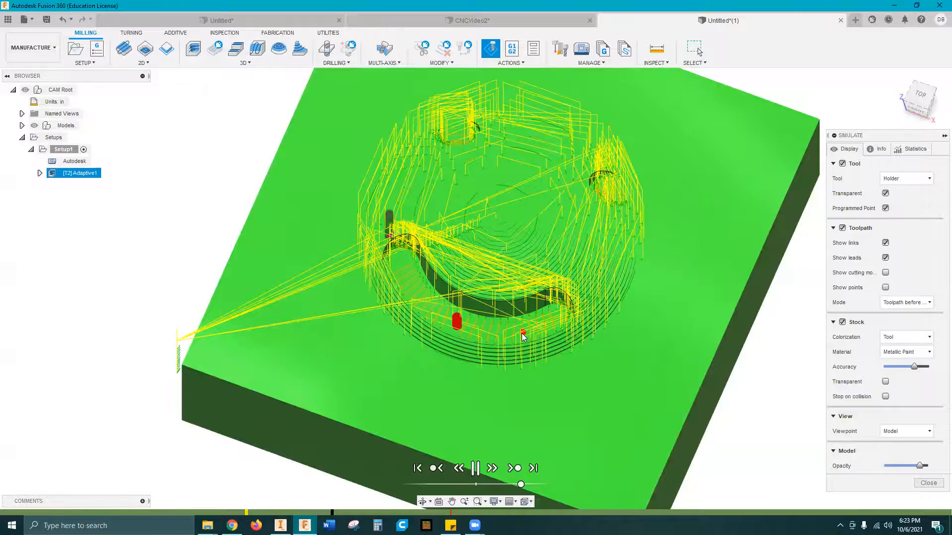
{"action": "scroll", "coordinate": [523, 346], "scroll_direction": "up", "scroll_amount": 2}
{"action": "scroll", "coordinate": [523, 347], "scroll_direction": "up", "scroll_amount": 1}
{"action": "scroll", "coordinate": [523, 347], "scroll_direction": "down", "scroll_amount": 2}
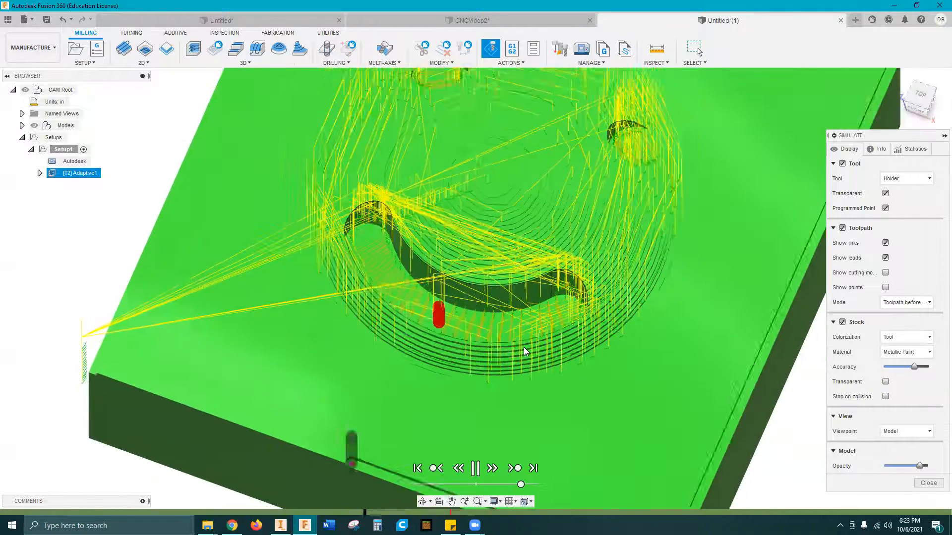
{"action": "middle_click_drag", "start_coordinate": [536, 344], "coordinate": [529, 279], "text": "shift"}
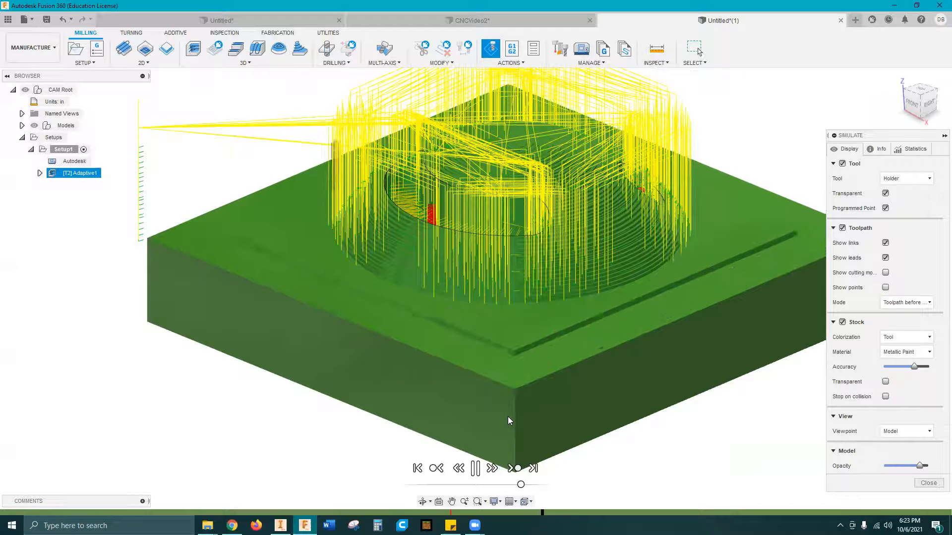
{"action": "mouse_move", "coordinate": [452, 513]}
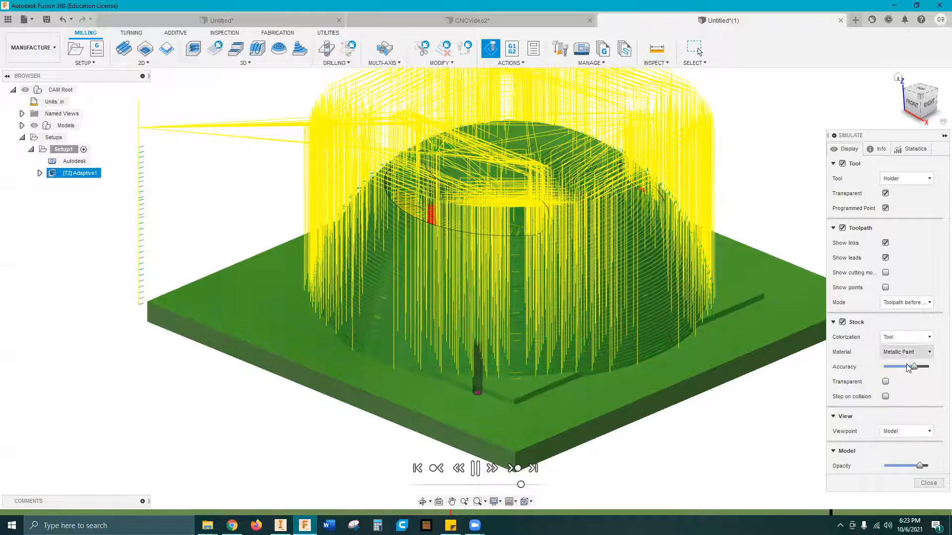
- Try the Tool viewpoint for the simulation and restore the Model viewpoint
{"action": "left_click", "coordinate": [901, 432]}
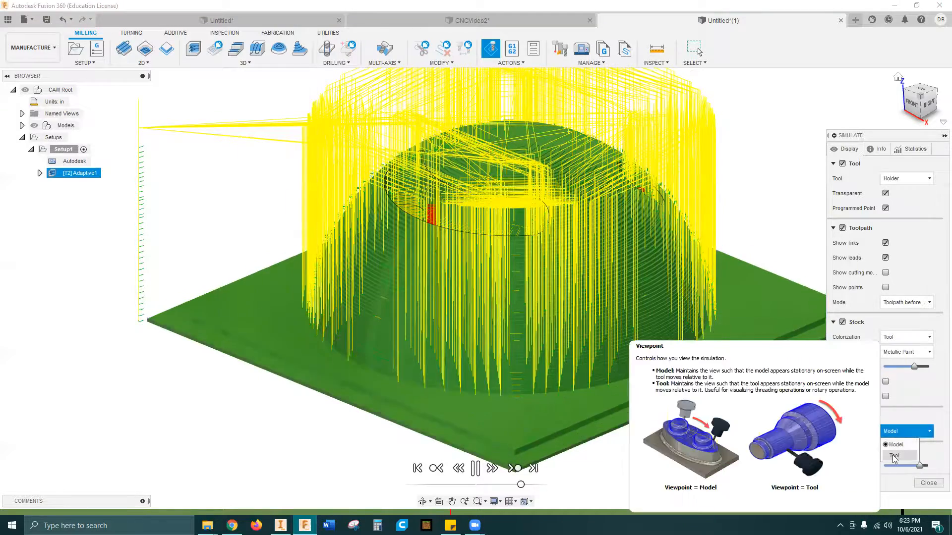
{"action": "left_click", "coordinate": [894, 455]}
{"action": "left_click", "coordinate": [902, 434]}
{"action": "left_click", "coordinate": [892, 443]}
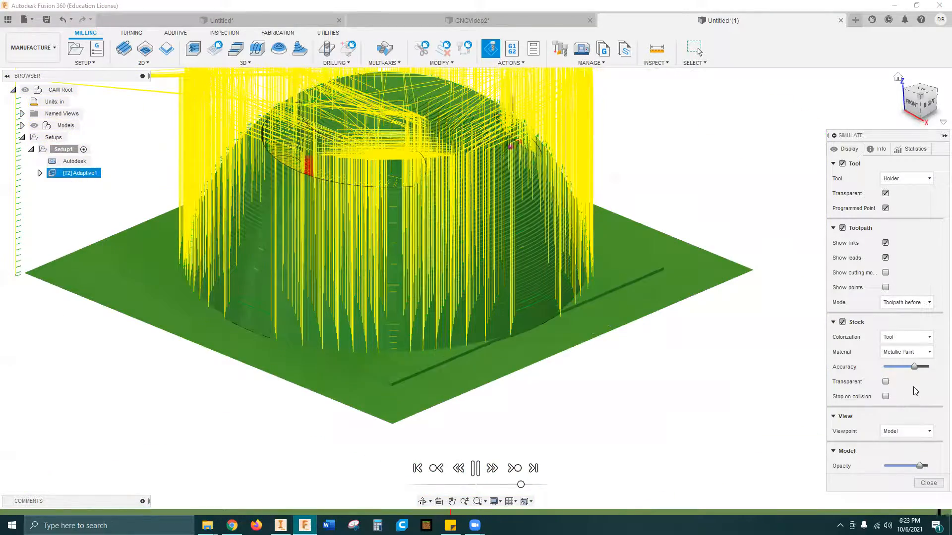
- Review the fully simulated stock and the tool display choices, and exit the simulation
{"action": "mouse_move", "coordinate": [619, 352]}
{"action": "middle_mouse_down"}
{"action": "mouse_move", "coordinate": [620, 323]}
{"action": "mouse_move", "coordinate": [626, 356]}
{"action": "middle_mouse_up"}
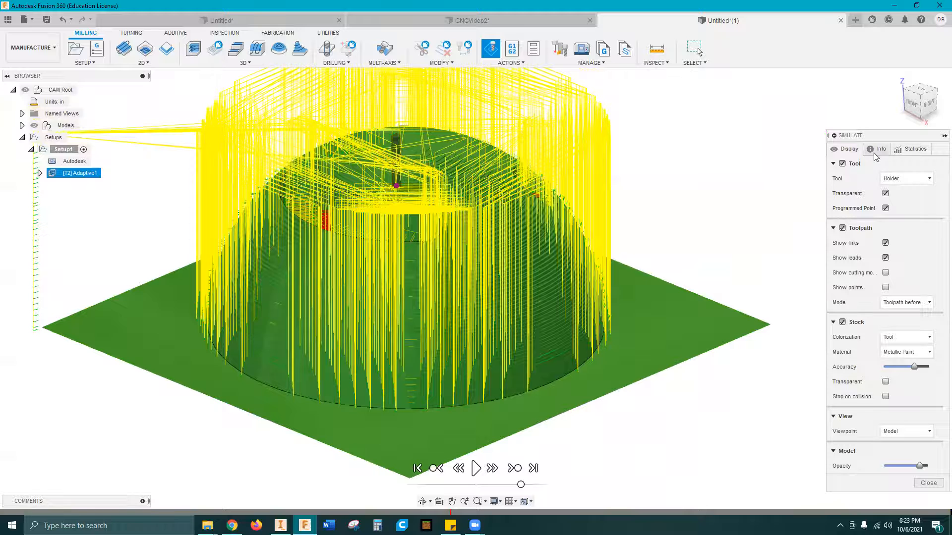
{"action": "left_click", "coordinate": [903, 179]}
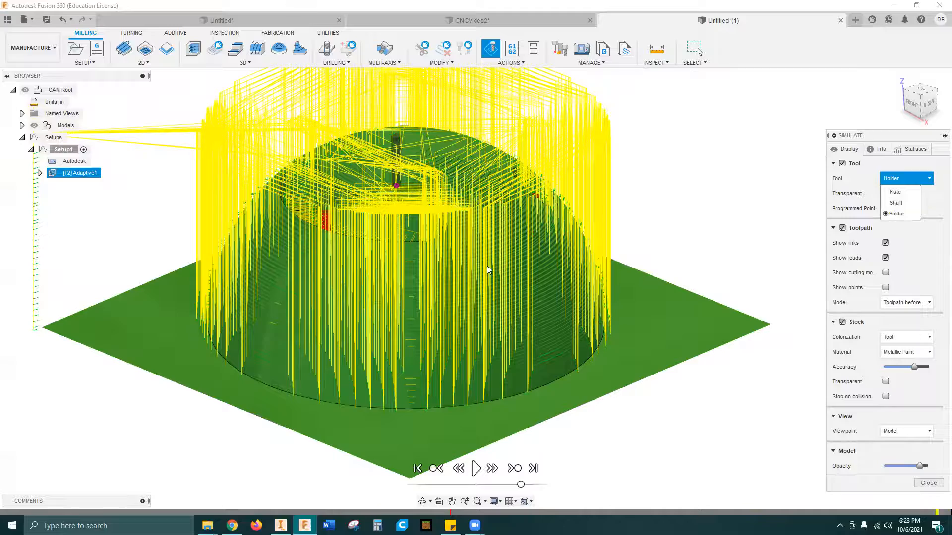
{"action": "key", "text": "Escape"}
{"action": "middle_click_drag", "start_coordinate": [523, 289], "coordinate": [616, 218], "text": "shift"}
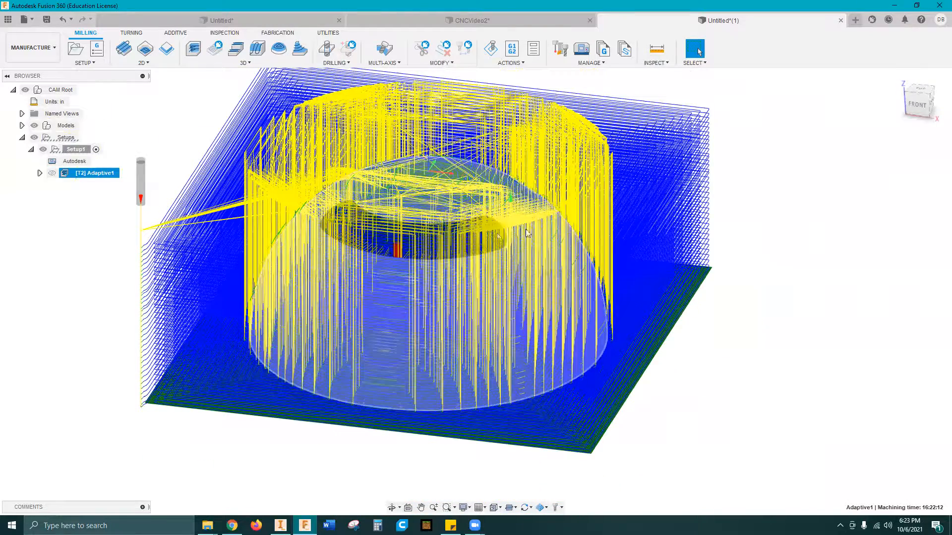
- Start a 3D Scallop operation and examine the dome's curved surface and the smiley cutouts that it has to finish
{"action": "left_click", "coordinate": [262, 63]}
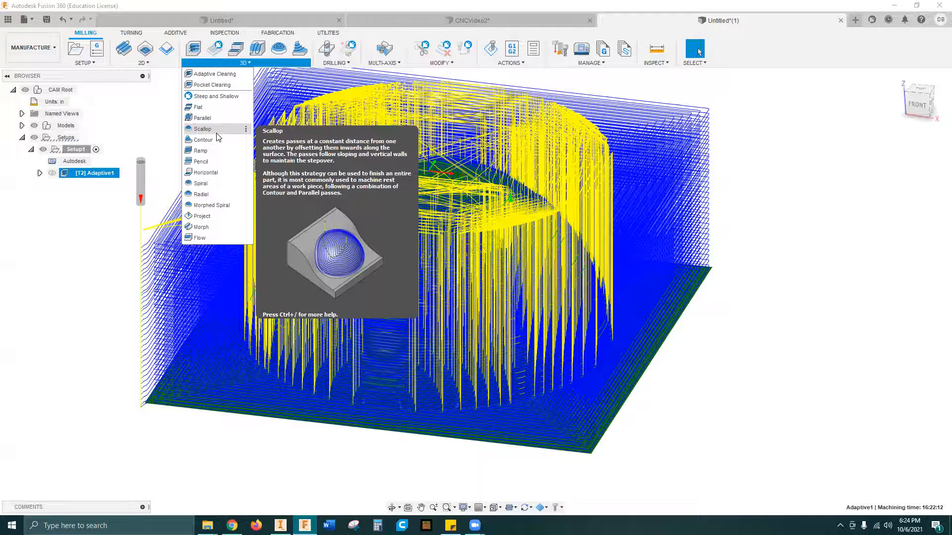
{"action": "left_click", "coordinate": [203, 129]}
{"action": "middle_click_drag", "start_coordinate": [451, 291], "coordinate": [495, 260], "text": "shift"}
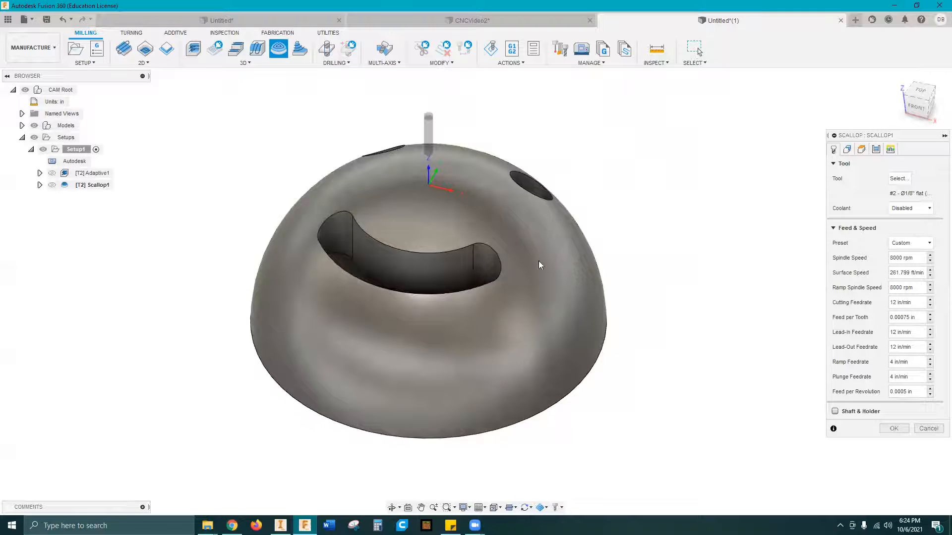
{"action": "scroll", "coordinate": [554, 363], "scroll_direction": "down", "scroll_amount": 2}
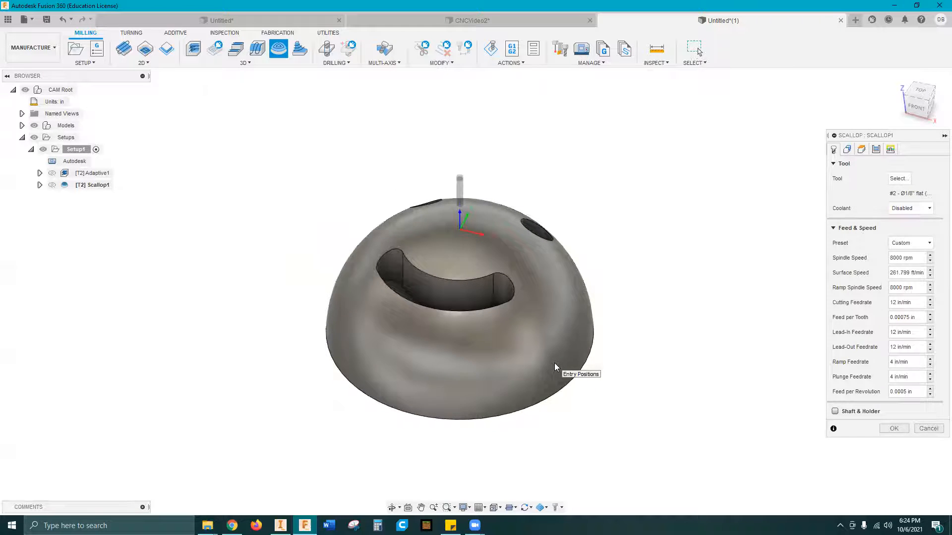
{"action": "middle_click_drag", "start_coordinate": [554, 363], "coordinate": [563, 350], "text": "shift"}
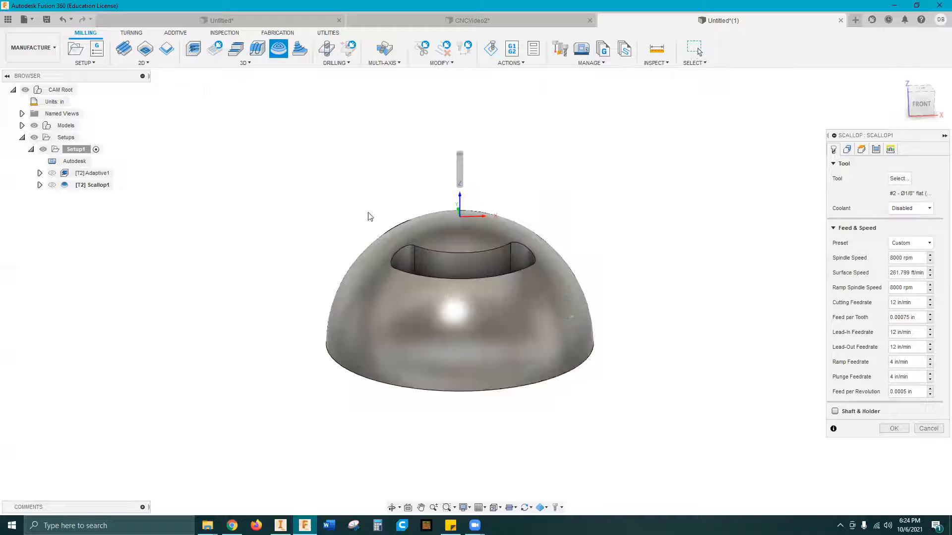
{"action": "middle_click_drag", "start_coordinate": [540, 207], "coordinate": [555, 283], "text": "shift"}
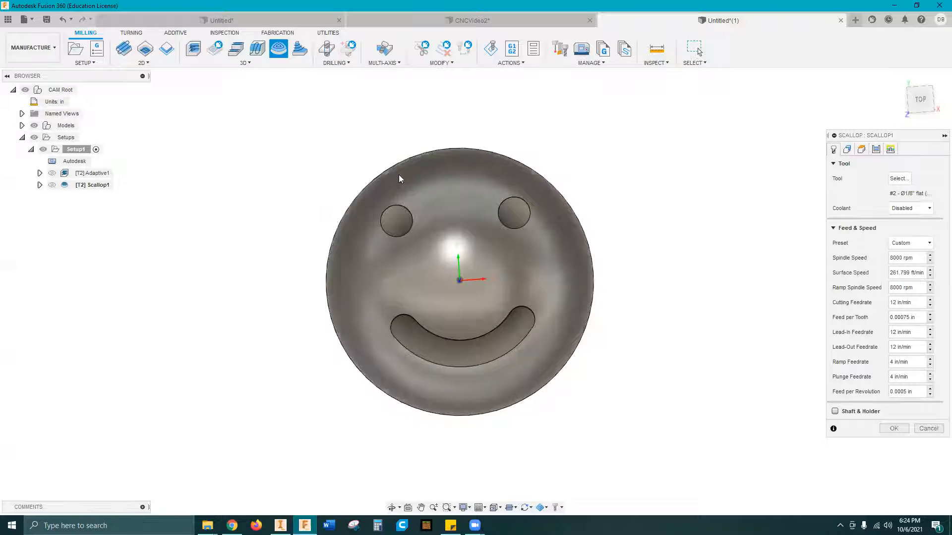
{"action": "middle_click_drag", "start_coordinate": [491, 267], "coordinate": [520, 179], "text": "shift"}
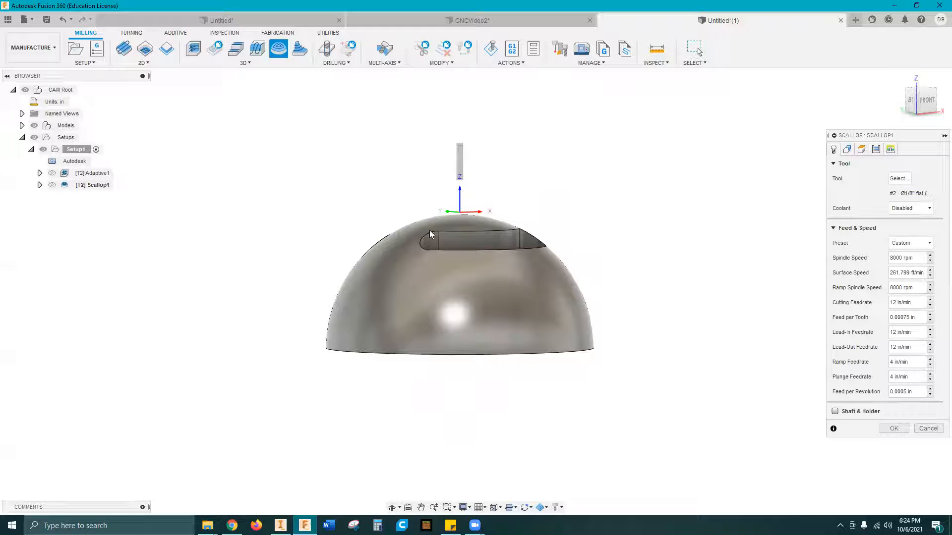
{"action": "middle_click_drag", "start_coordinate": [649, 269], "coordinate": [795, 146], "text": "shift"}
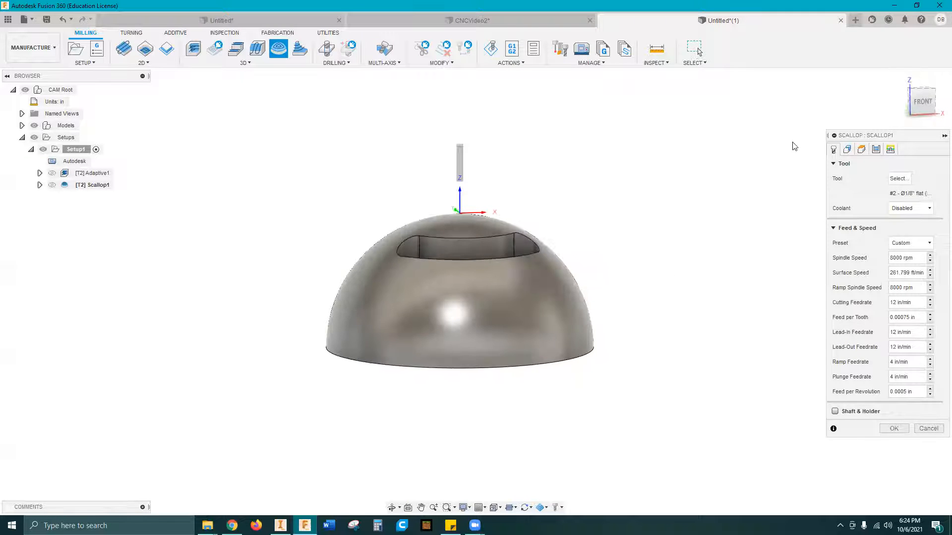
- Review the scallop geometry and heights, set the stepover to 0.1 in, and enable Stock to Leave at -0.01 in radial and axial
{"action": "left_click", "coordinate": [860, 150]}
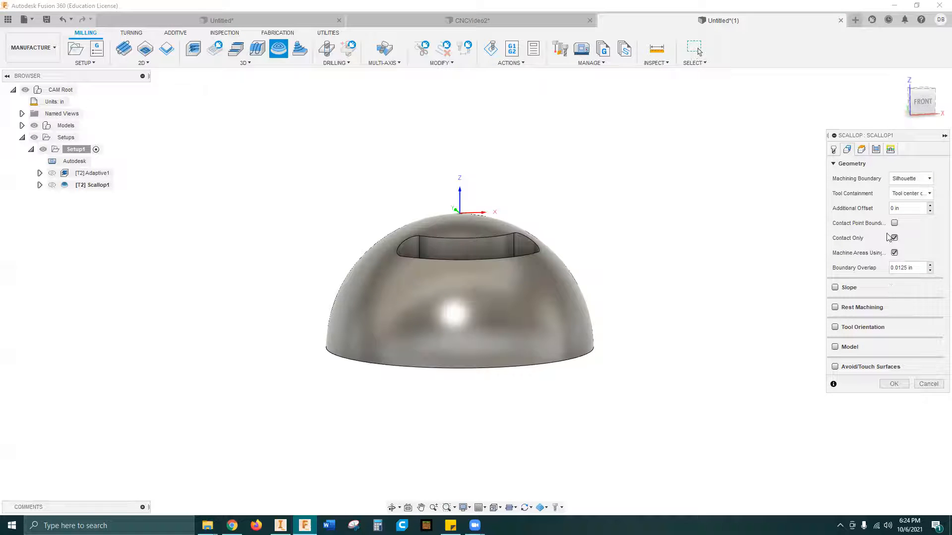
{"action": "middle_click_drag", "start_coordinate": [696, 240], "coordinate": [673, 265], "text": "shift"}
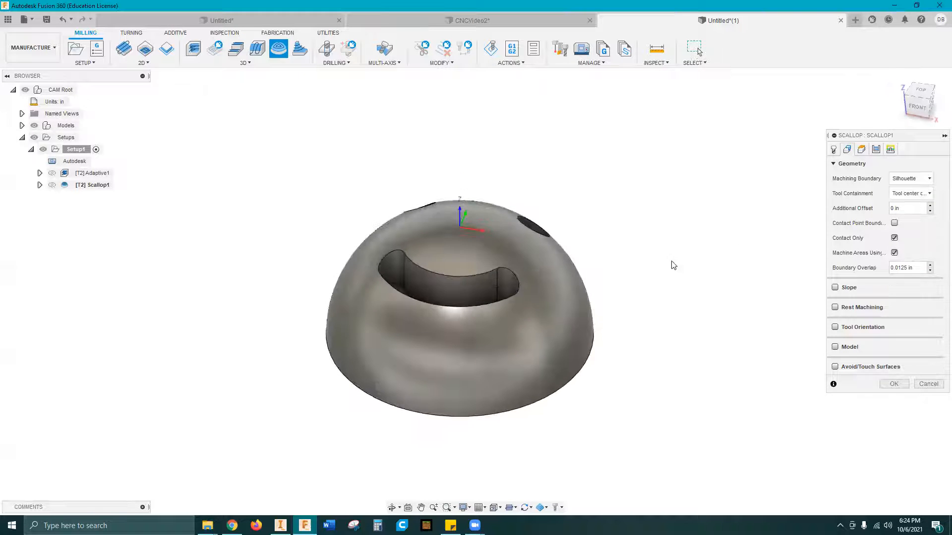
{"action": "left_click", "coordinate": [862, 150]}
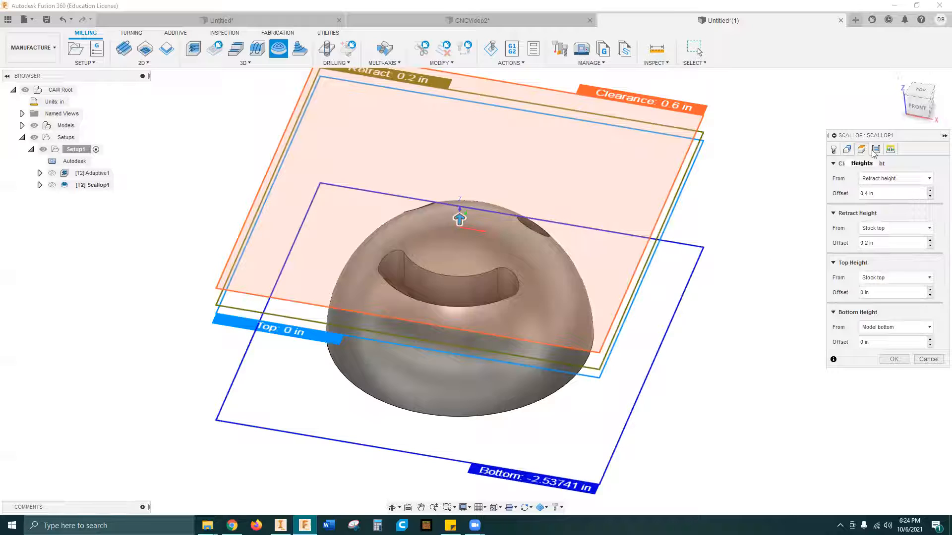
{"action": "left_click", "coordinate": [875, 150]}
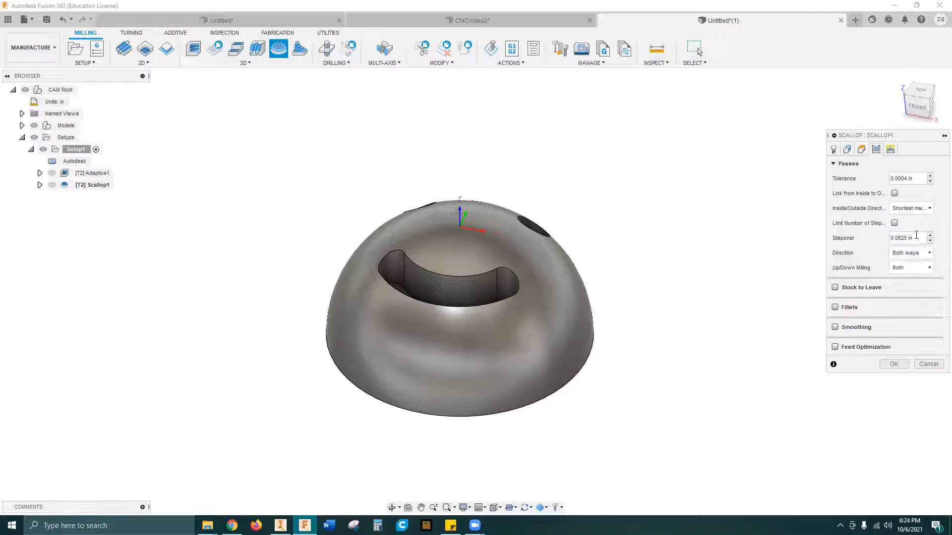
{"action": "left_click", "coordinate": [835, 288]}
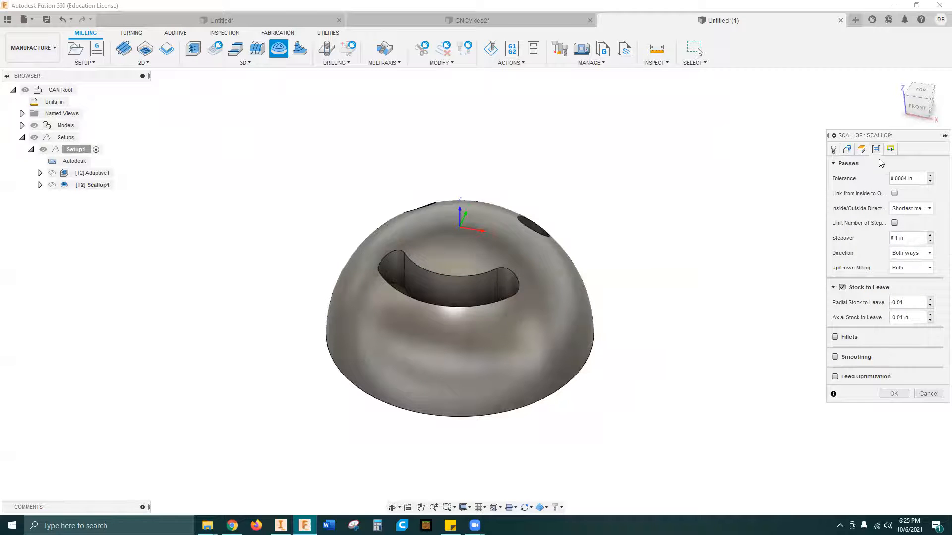
- Edit the scallop's top height offset from the stock top and accept the operation to generate its toolpath
{"action": "left_click", "coordinate": [861, 149]}
{"action": "middle_click_drag", "start_coordinate": [733, 294], "coordinate": [727, 264], "text": "shift"}
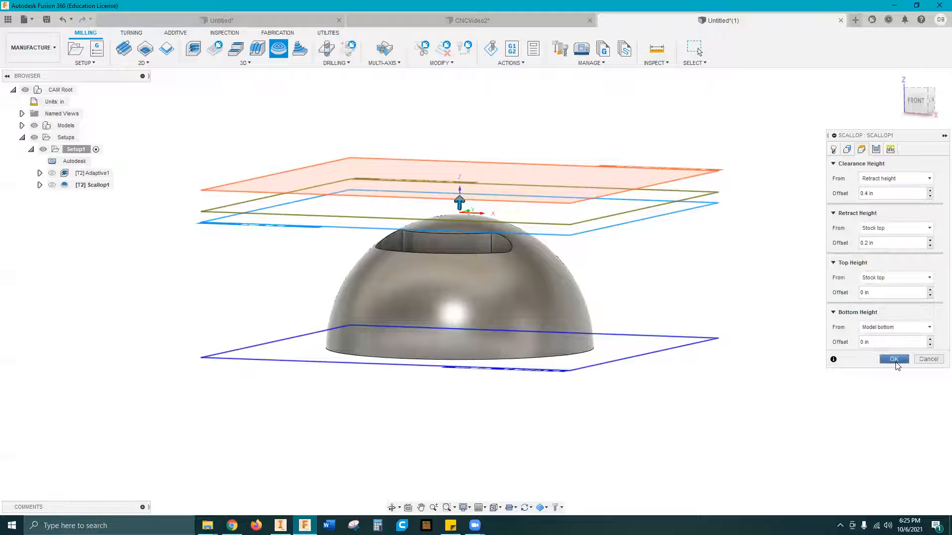
{"action": "left_click", "coordinate": [900, 331]}
{"action": "left_click", "coordinate": [890, 337]}
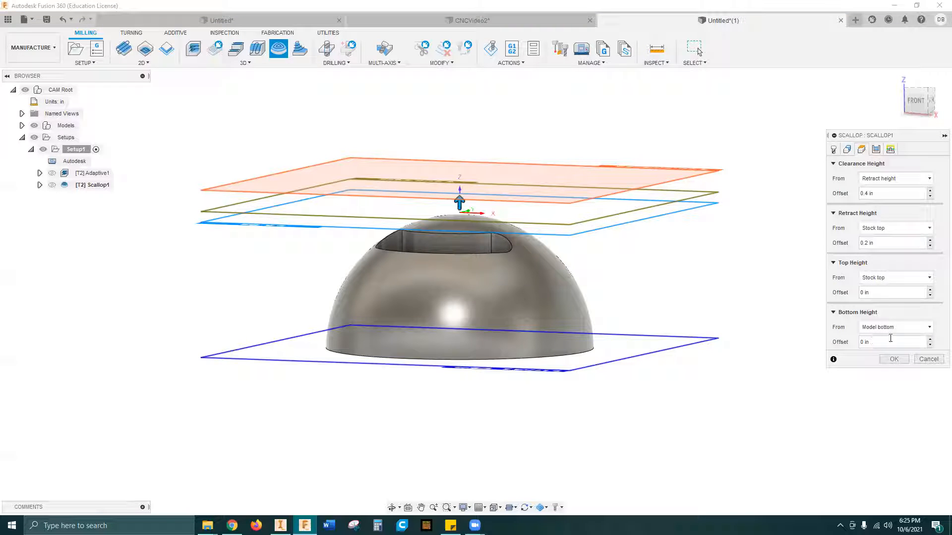
{"action": "left_click_drag", "start_coordinate": [879, 292], "coordinate": [820, 296]}
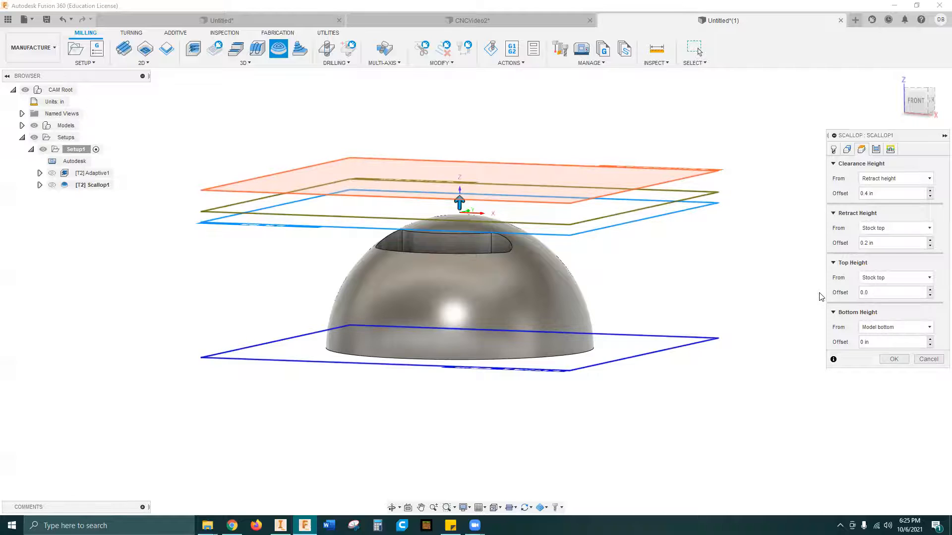
{"action": "key", "text": "Return"}
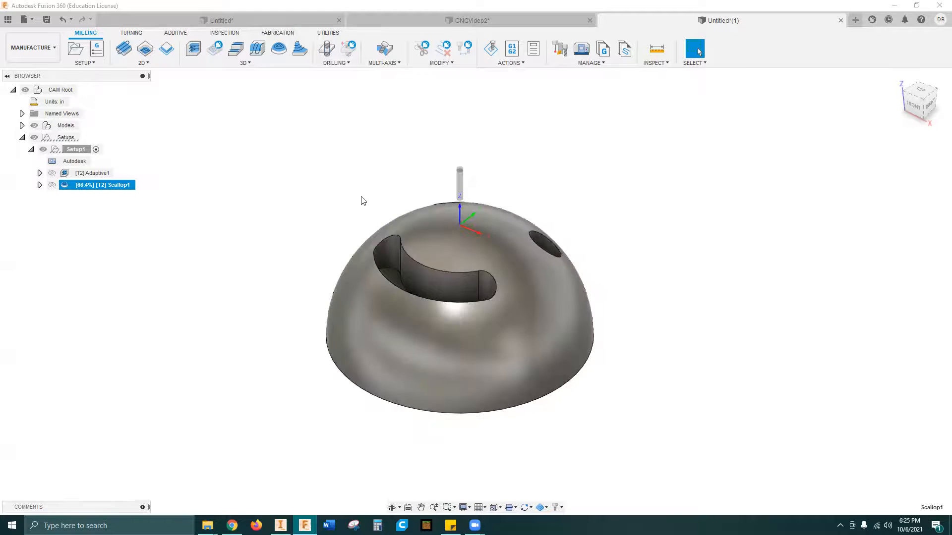
- Examine the generated scallop toolpath, simulate its cut over the dome with an adjusted playback speed, and exit the simulation
{"action": "left_click_drag", "start_coordinate": [378, 525], "coordinate": [329, 525]}
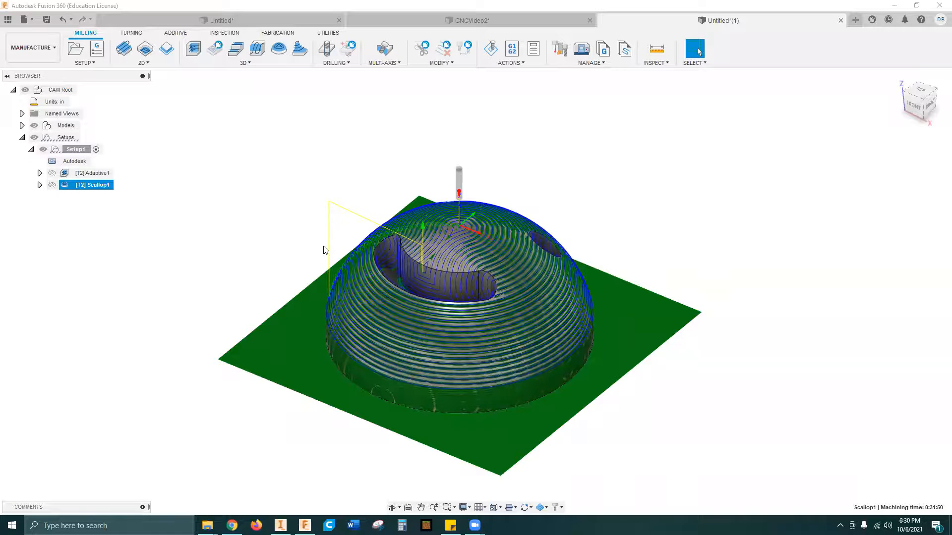
{"action": "middle_click_drag", "start_coordinate": [407, 223], "coordinate": [493, 373], "text": "shift"}
{"action": "middle_click_drag", "start_coordinate": [451, 329], "coordinate": [404, 289], "text": "shift"}
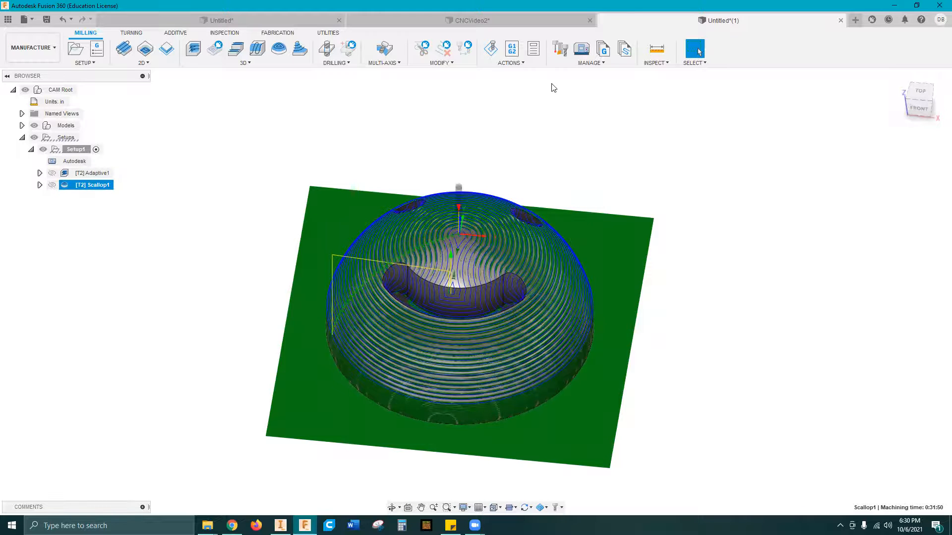
{"action": "left_click", "coordinate": [495, 54]}
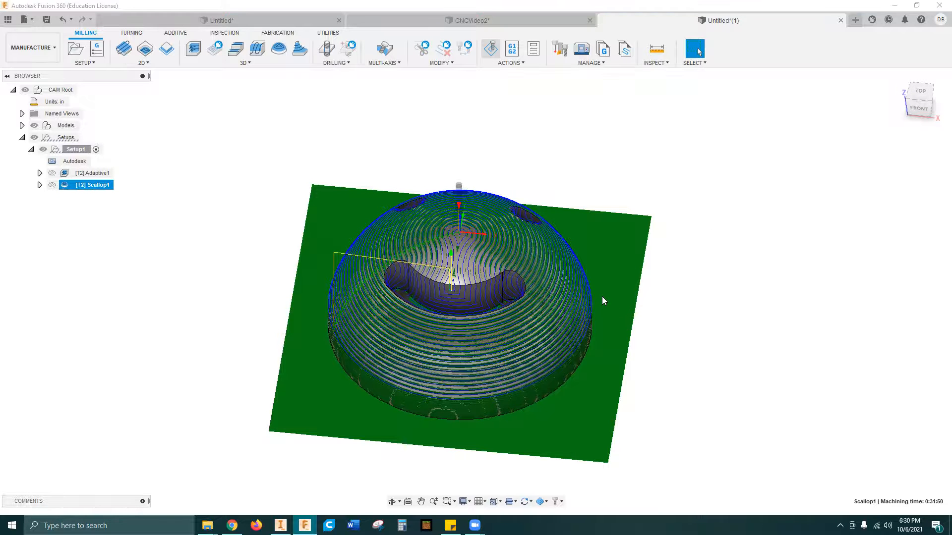
{"action": "middle_click_drag", "start_coordinate": [651, 254], "coordinate": [655, 251], "text": "shift"}
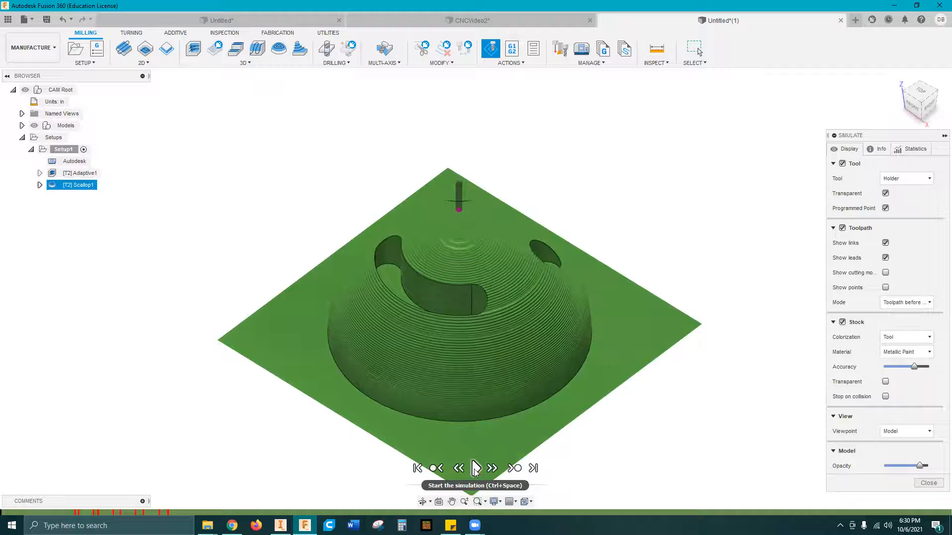
{"action": "left_click", "coordinate": [475, 469]}
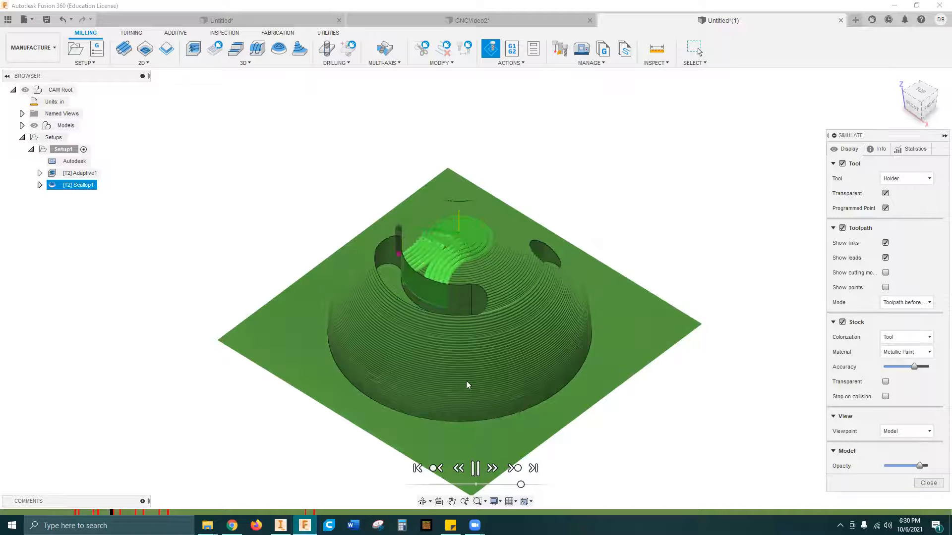
{"action": "left_click", "coordinate": [506, 485]}
{"action": "left_click_drag", "start_coordinate": [507, 485], "coordinate": [512, 485]}
{"action": "middle_click_drag", "start_coordinate": [519, 387], "coordinate": [498, 385], "text": "shift"}
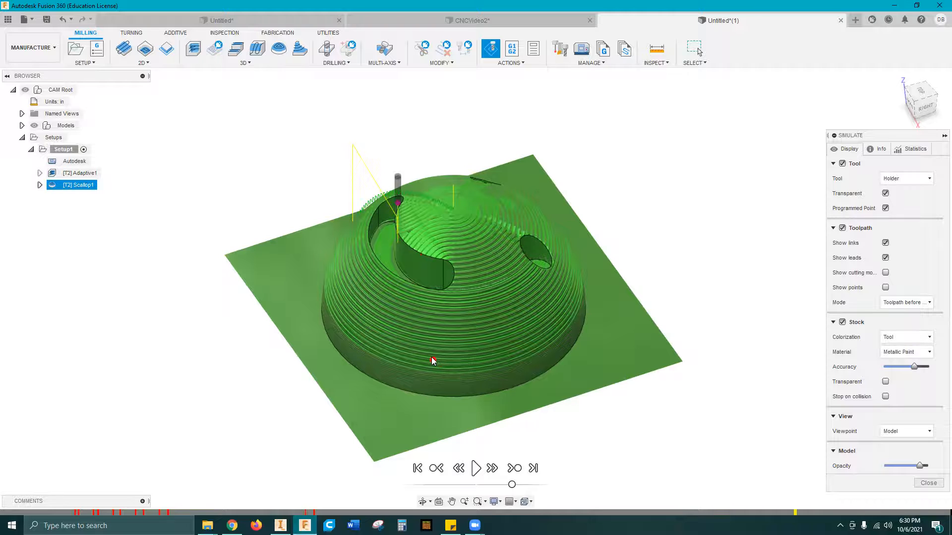
{"action": "key", "text": "Escape"}
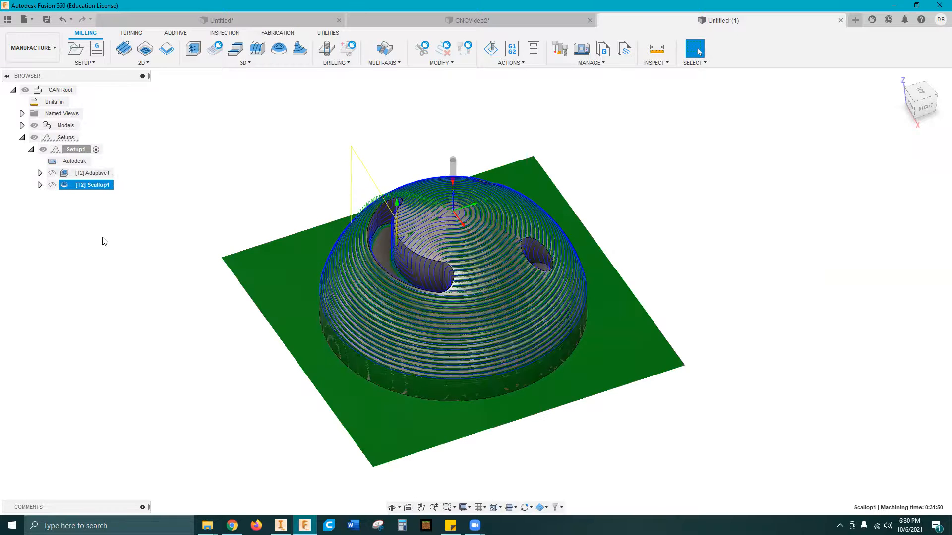
- Delete the scallop operation and start a 3D Parallel operation in its place
{"action": "key", "text": "Delete"}
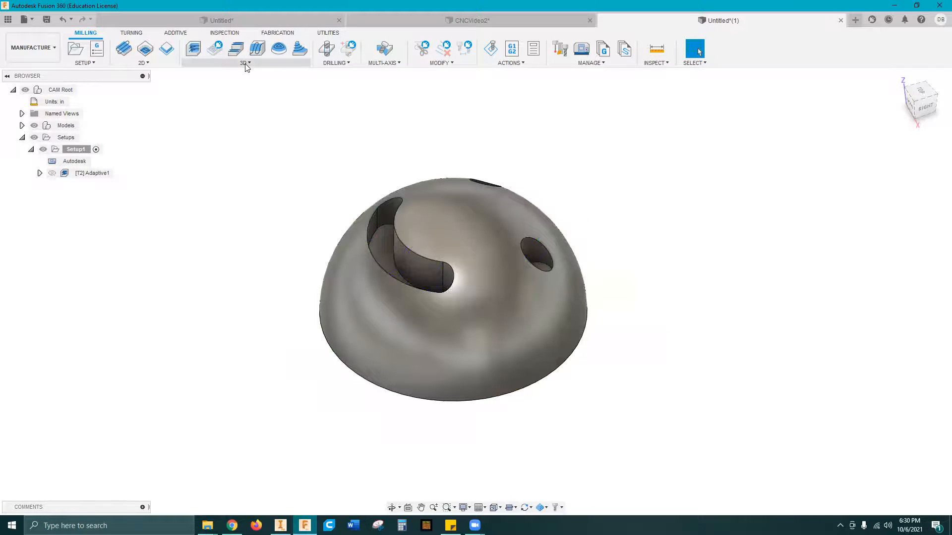
{"action": "left_click", "coordinate": [245, 63]}
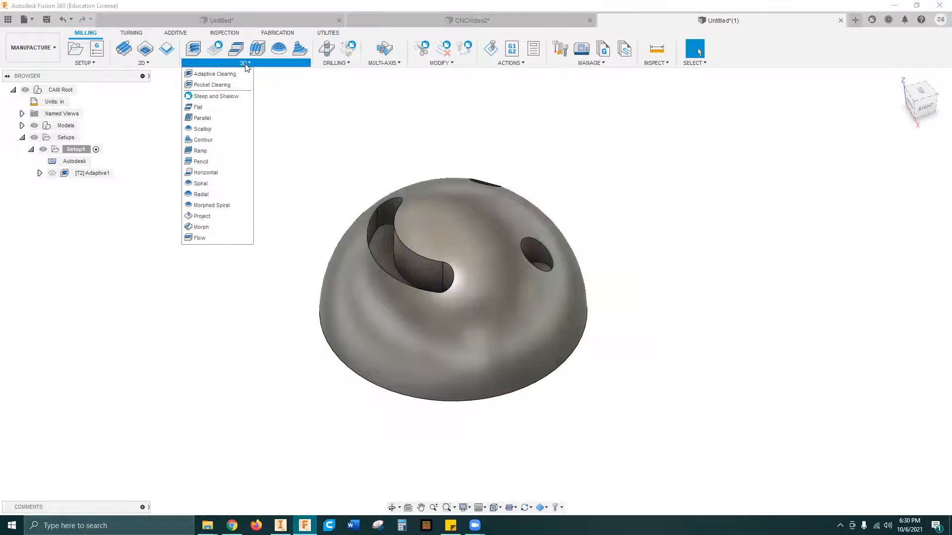
{"action": "left_click", "coordinate": [221, 118]}
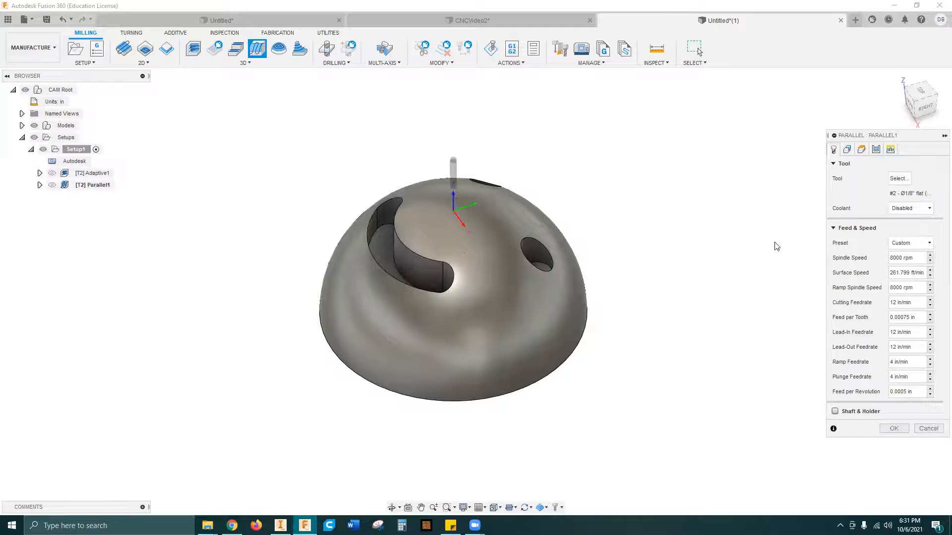
- Review the parallel operation's geometry and heights, set its stepover to 0.1 in, and generate the toolpath
{"action": "left_click", "coordinate": [846, 149]}
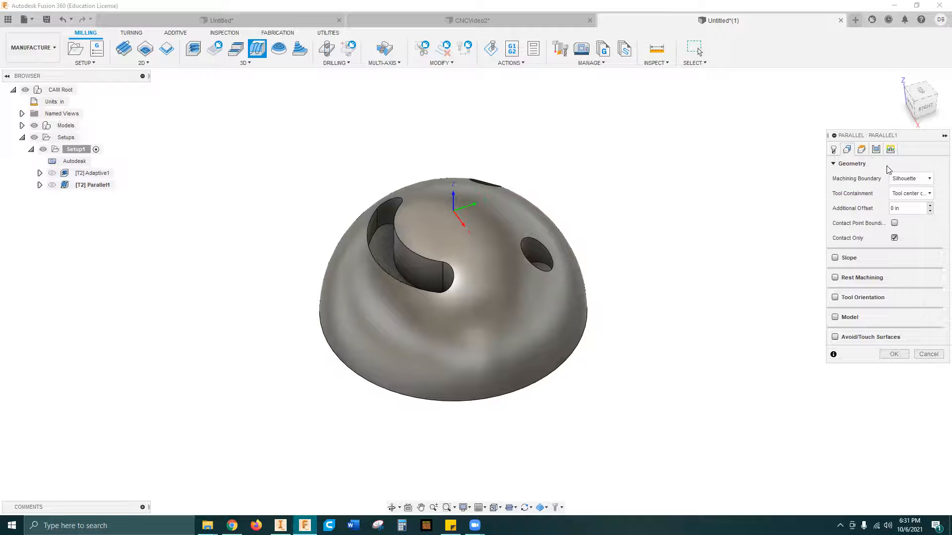
{"action": "left_click", "coordinate": [862, 149]}
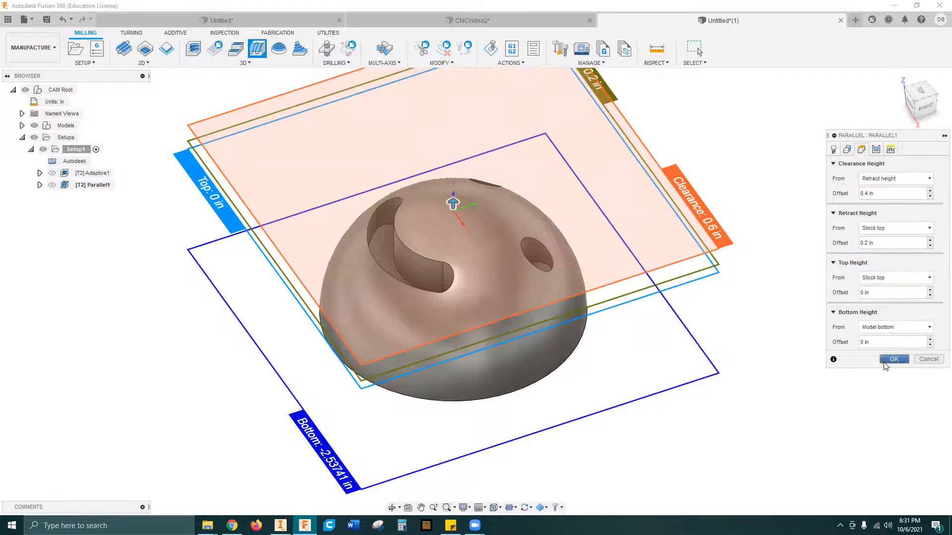
{"action": "left_click", "coordinate": [875, 149]}
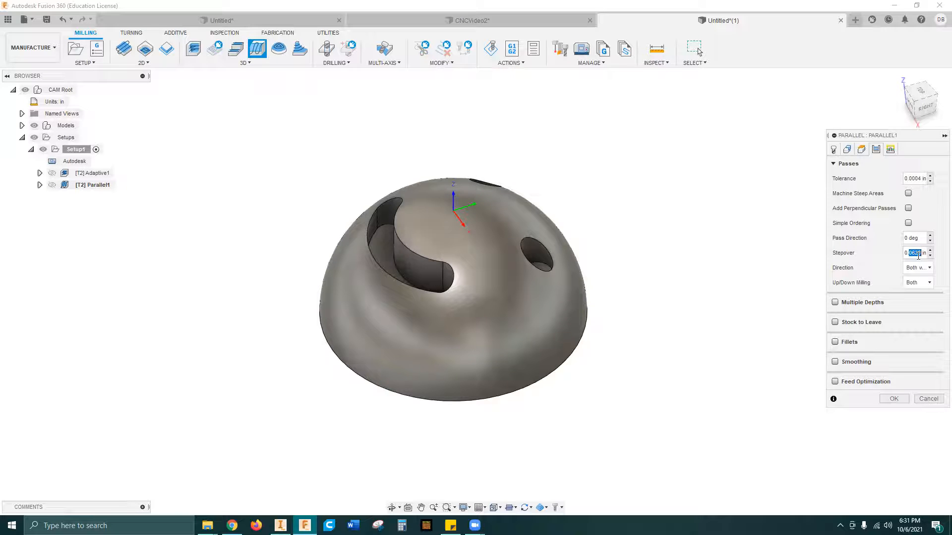
{"action": "type", "text": "1"}
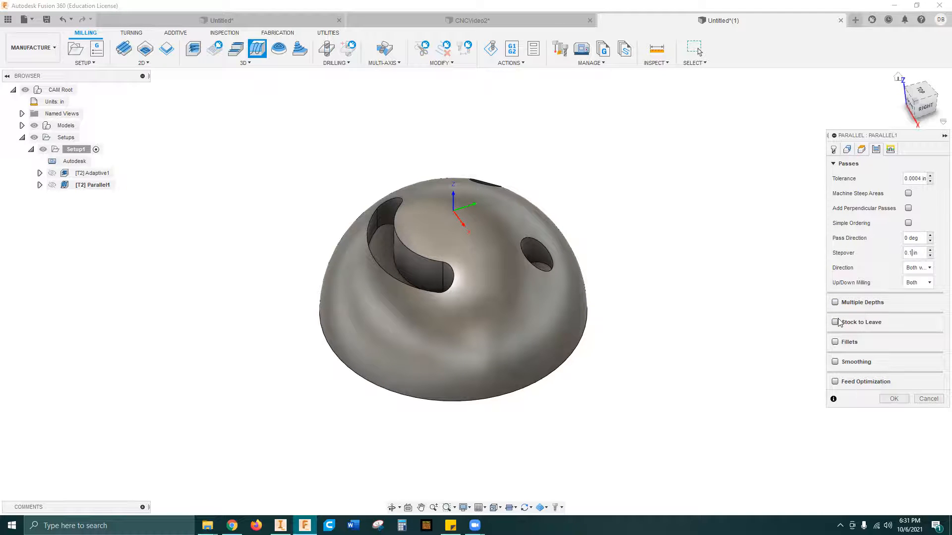
{"action": "left_click", "coordinate": [893, 400]}
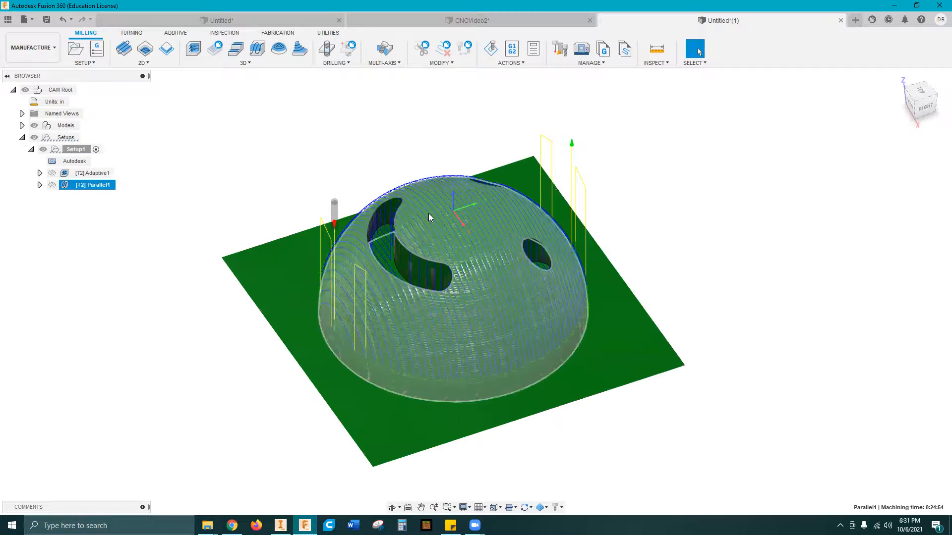
- Simulate the parallel toolpath on the stock and examine up close the surface texture it cuts into the dome
{"action": "middle_click_drag", "start_coordinate": [543, 306], "coordinate": [433, 365], "text": "shift"}
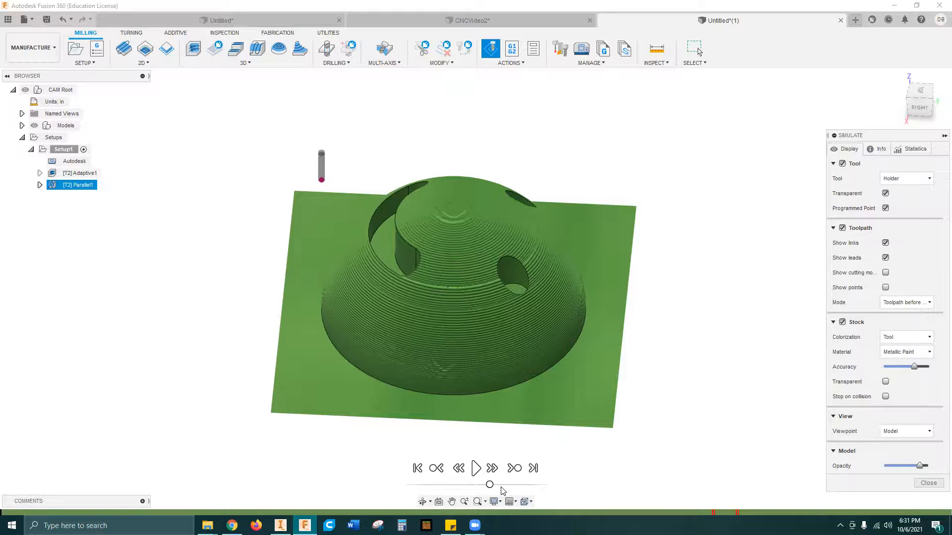
{"action": "left_click", "coordinate": [476, 472]}
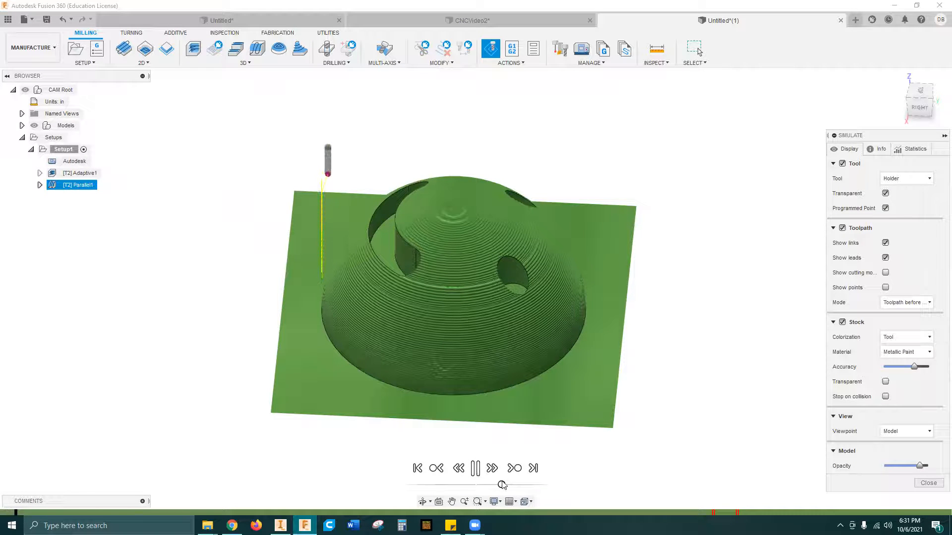
{"action": "middle_click_drag", "start_coordinate": [422, 403], "coordinate": [459, 385], "text": "shift"}
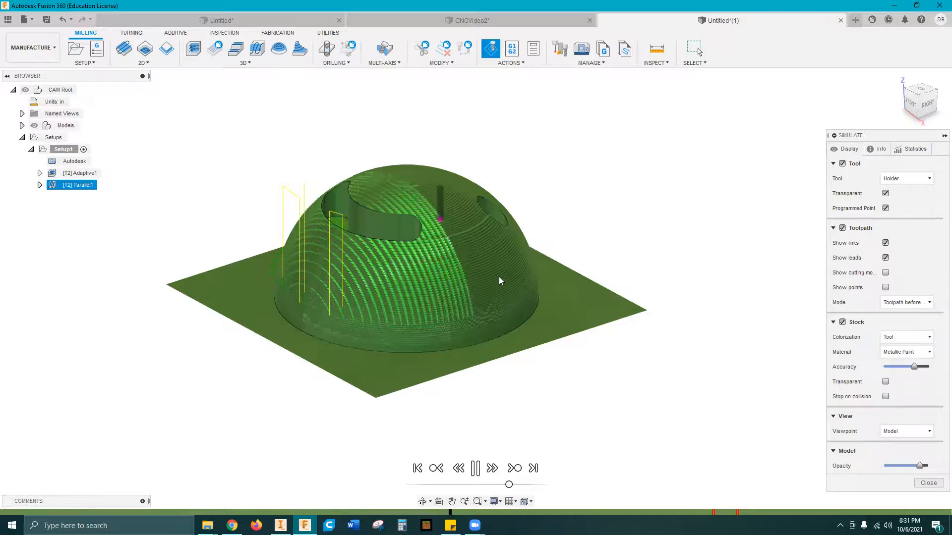
{"action": "scroll", "coordinate": [453, 278], "scroll_direction": "down", "scroll_amount": 3}
{"action": "scroll", "coordinate": [472, 265], "scroll_direction": "up", "scroll_amount": 10}
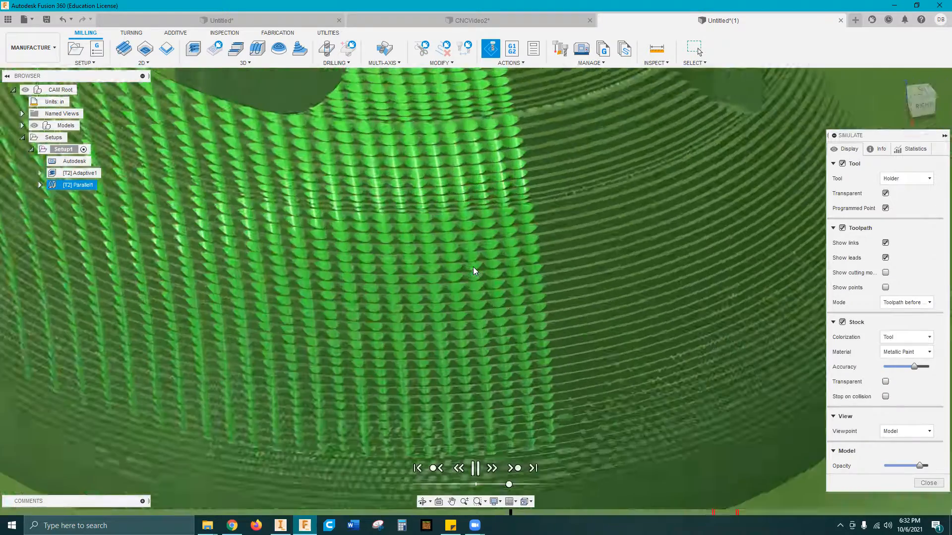
{"action": "scroll", "coordinate": [473, 269], "scroll_direction": "down", "scroll_amount": 2}
{"action": "scroll", "coordinate": [529, 267], "scroll_direction": "down", "scroll_amount": 6}
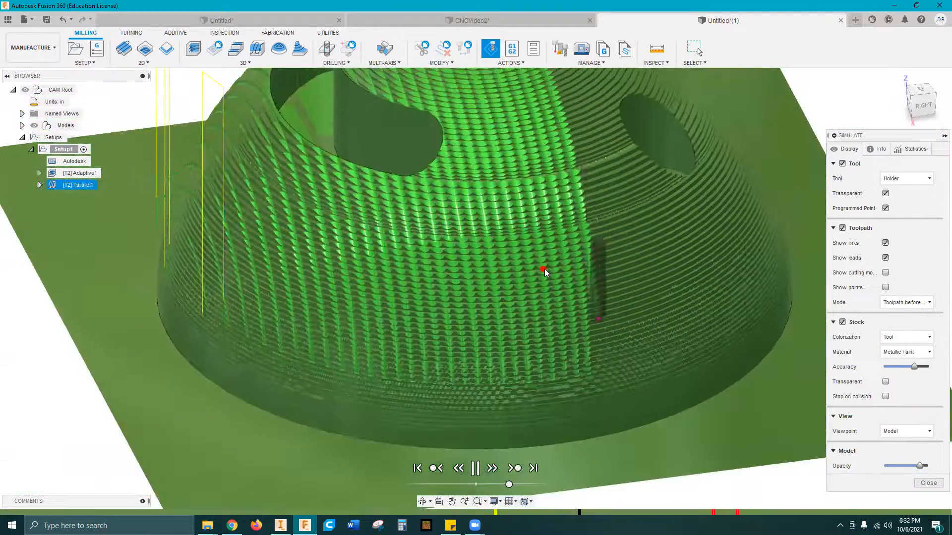
{"action": "scroll", "coordinate": [544, 269], "scroll_direction": "up", "scroll_amount": 3}
{"action": "scroll", "coordinate": [584, 223], "scroll_direction": "down", "scroll_amount": 6}
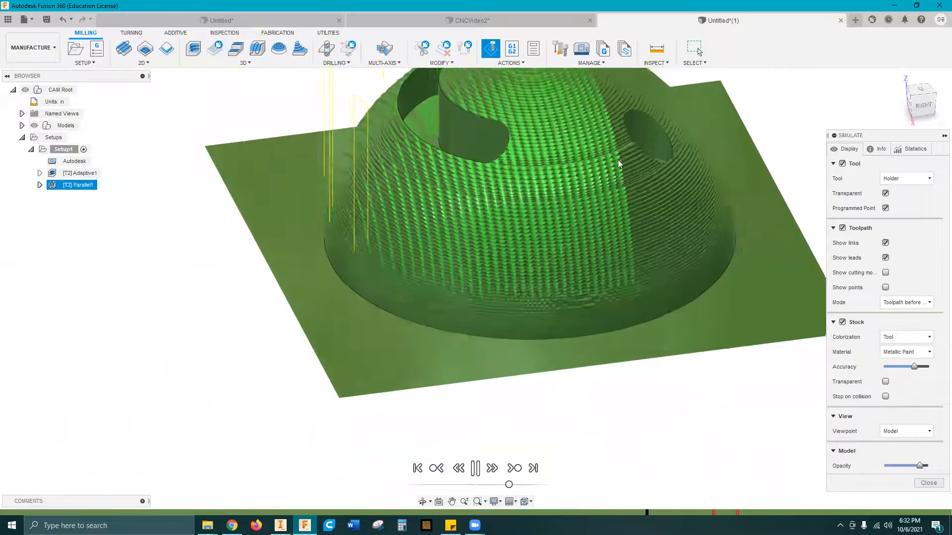
- Follow the parallel simulation to its end, inspect the finished dome from several sides, and close the simulation
{"action": "scroll", "coordinate": [617, 160], "scroll_direction": "down", "scroll_amount": 1}
{"action": "middle_click_drag", "start_coordinate": [690, 216], "coordinate": [656, 219], "text": "shift"}
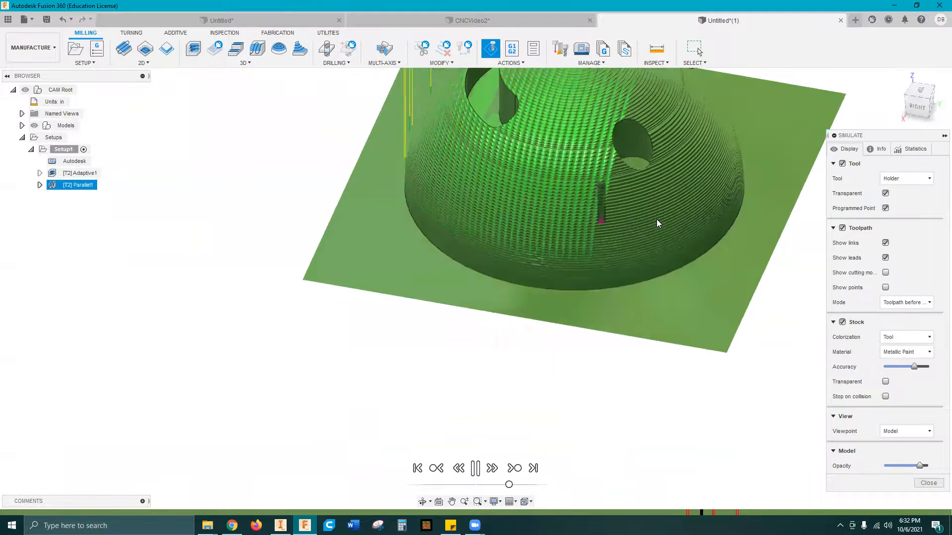
{"action": "scroll", "coordinate": [667, 295], "scroll_direction": "down", "scroll_amount": 4}
{"action": "scroll", "coordinate": [671, 185], "scroll_direction": "up", "scroll_amount": 3}
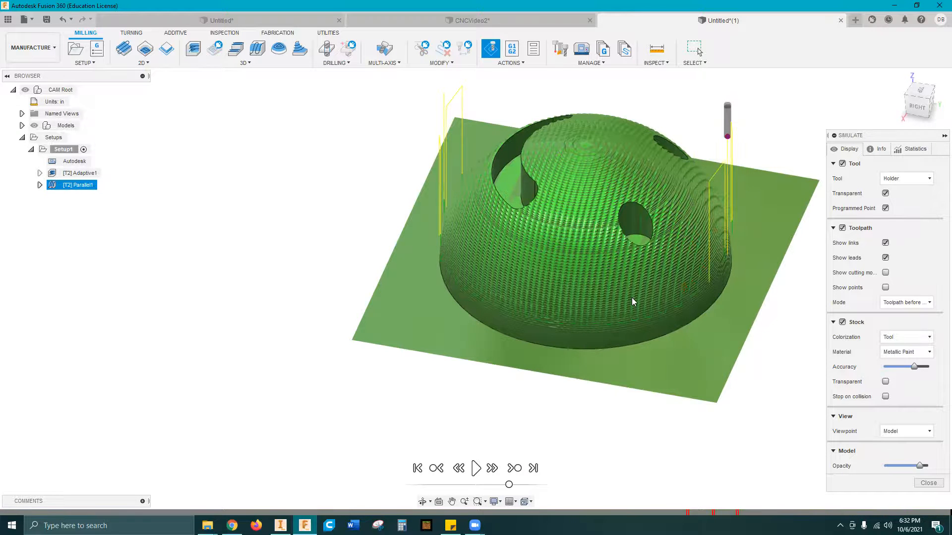
{"action": "middle_click_drag", "start_coordinate": [631, 298], "coordinate": [692, 278], "text": "shift"}
{"action": "scroll", "coordinate": [673, 330], "scroll_direction": "down", "scroll_amount": 2}
{"action": "scroll", "coordinate": [671, 337], "scroll_direction": "up", "scroll_amount": 2}
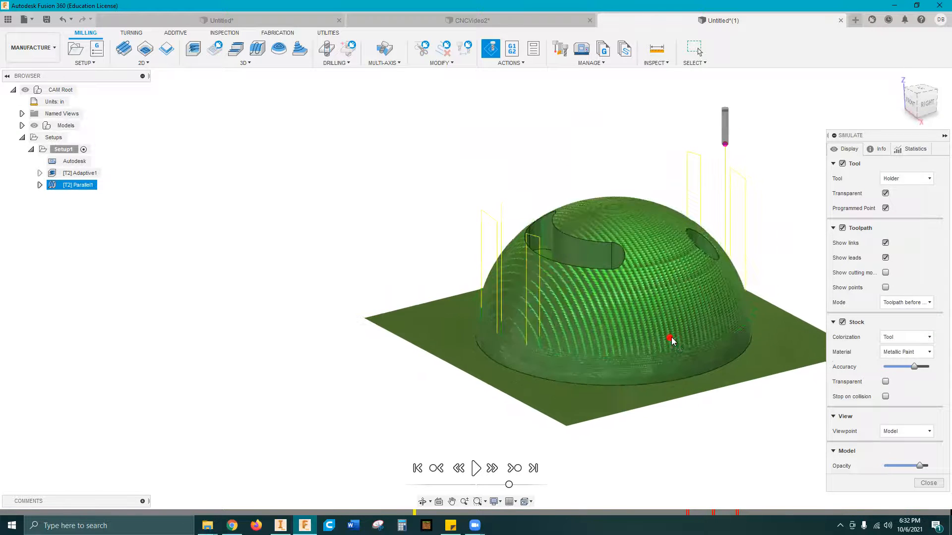
{"action": "left_click", "coordinate": [922, 484]}
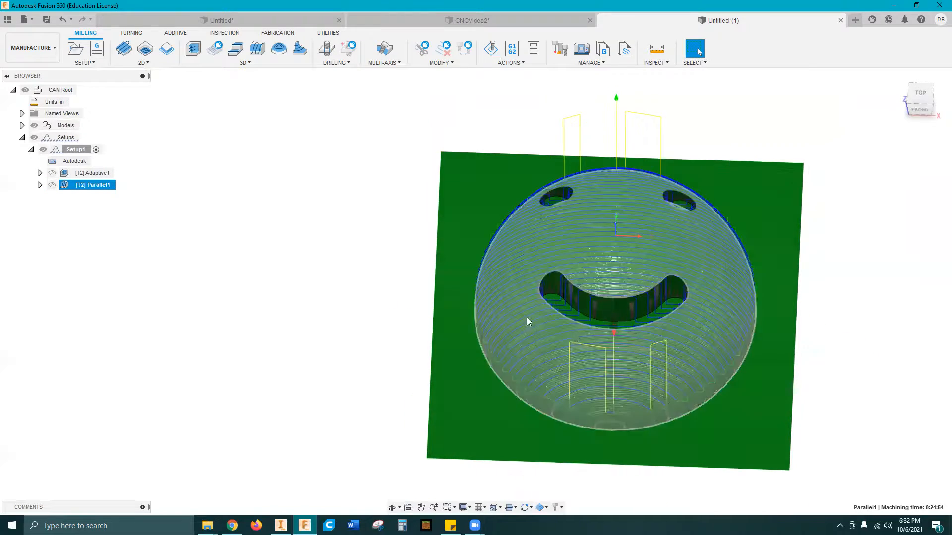
- Examine the parallel toolpath, browse the Fusion 360 machine library filtered to milling machines, and close the library
{"action": "middle_click_drag", "start_coordinate": [601, 346], "coordinate": [586, 318], "text": "shift"}
{"action": "scroll", "coordinate": [585, 318], "scroll_direction": "down", "scroll_amount": 2}
{"action": "scroll", "coordinate": [585, 318], "scroll_direction": "up", "scroll_amount": 2}
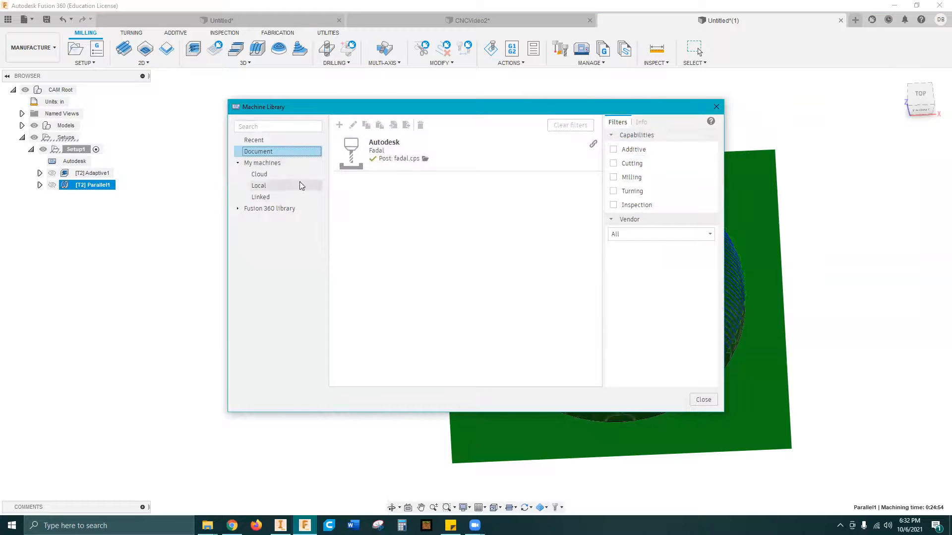
{"action": "left_click", "coordinate": [238, 209]}
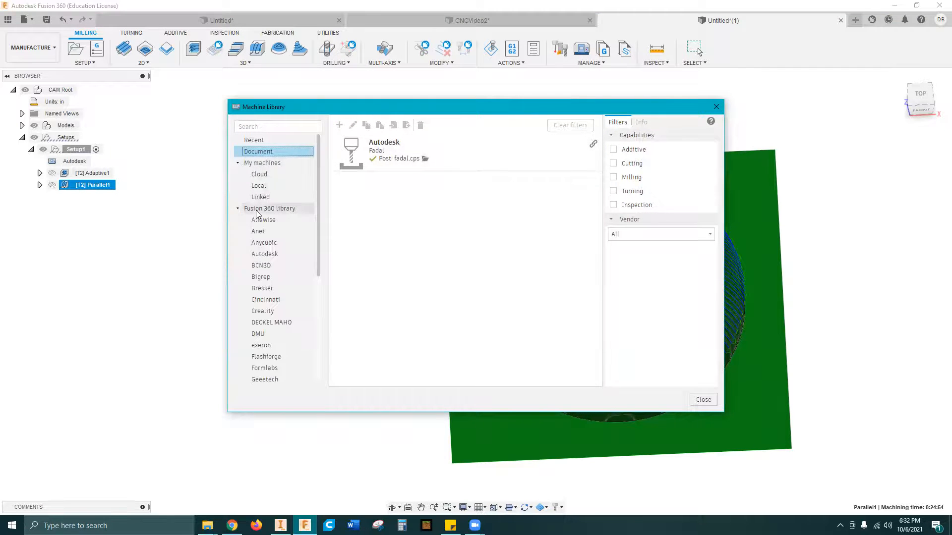
{"action": "left_click", "coordinate": [613, 178]}
{"action": "scroll", "coordinate": [271, 258], "scroll_direction": "down", "scroll_amount": 5}
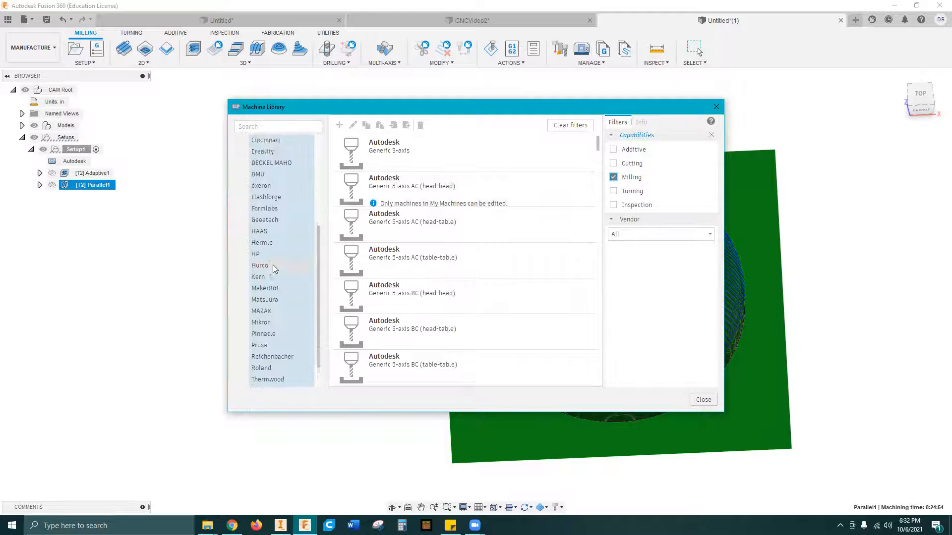
{"action": "scroll", "coordinate": [273, 264], "scroll_direction": "up", "scroll_amount": 5}
{"action": "left_click", "coordinate": [237, 208]}
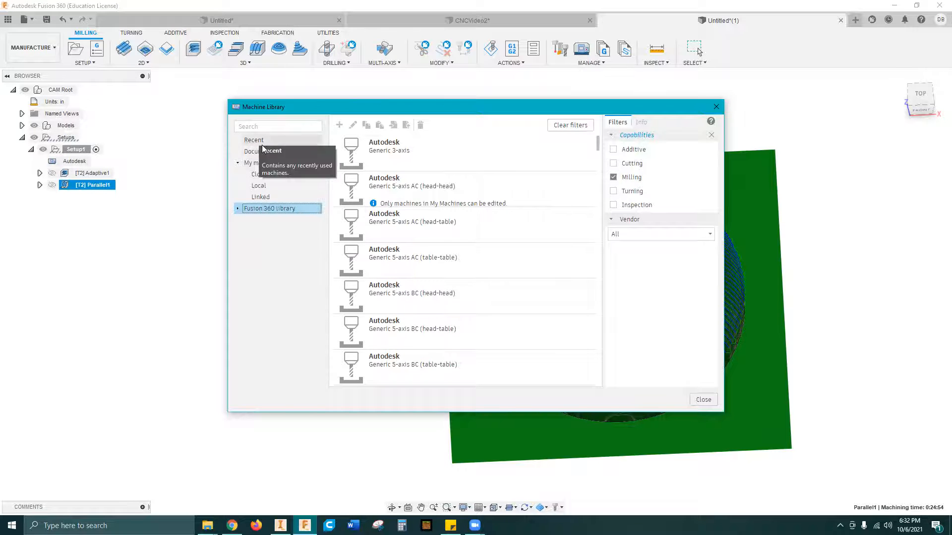
{"action": "left_click", "coordinate": [716, 106]}
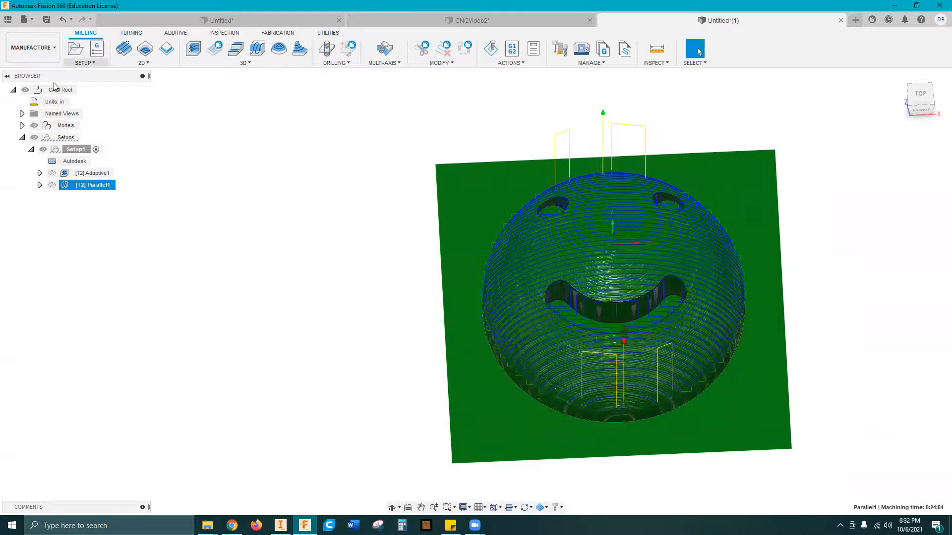
- Reopen the parallel operation, review the tool libraries and milling tool types, and leave the tool selection unchanged to view the smiley cutouts
{"action": "double_click", "coordinate": [65, 186]}
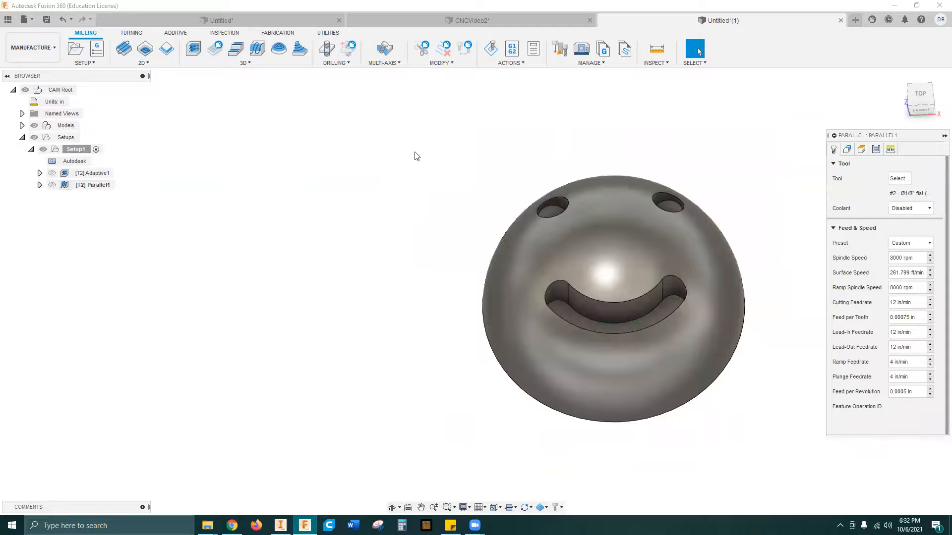
{"action": "left_click", "coordinate": [898, 179]}
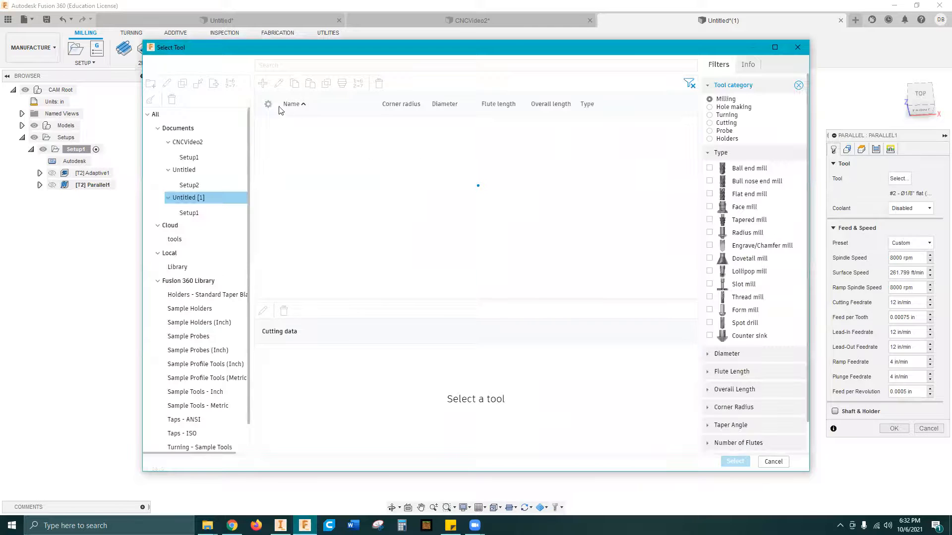
{"action": "scroll", "coordinate": [188, 301], "scroll_direction": "down", "scroll_amount": 2}
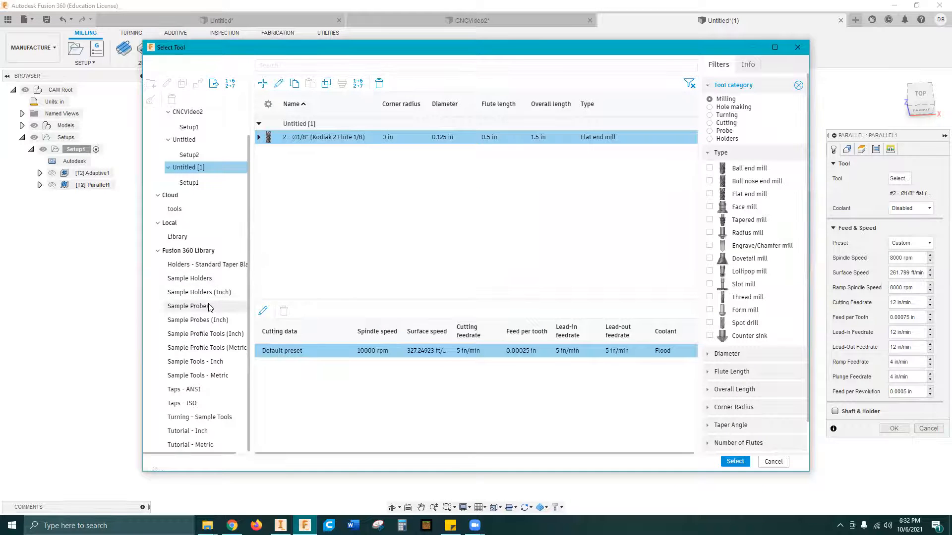
{"action": "scroll", "coordinate": [739, 166], "scroll_direction": "down", "scroll_amount": 1}
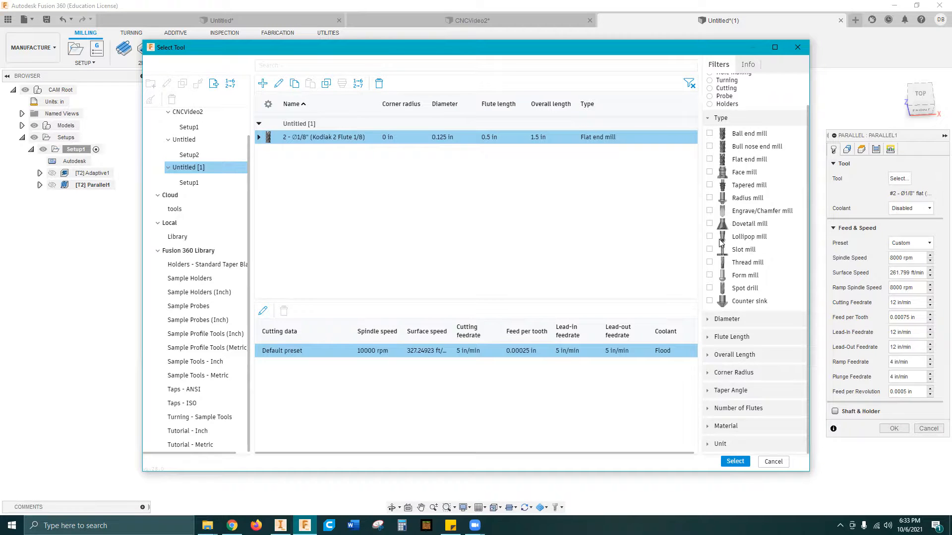
{"action": "left_click", "coordinate": [771, 463]}
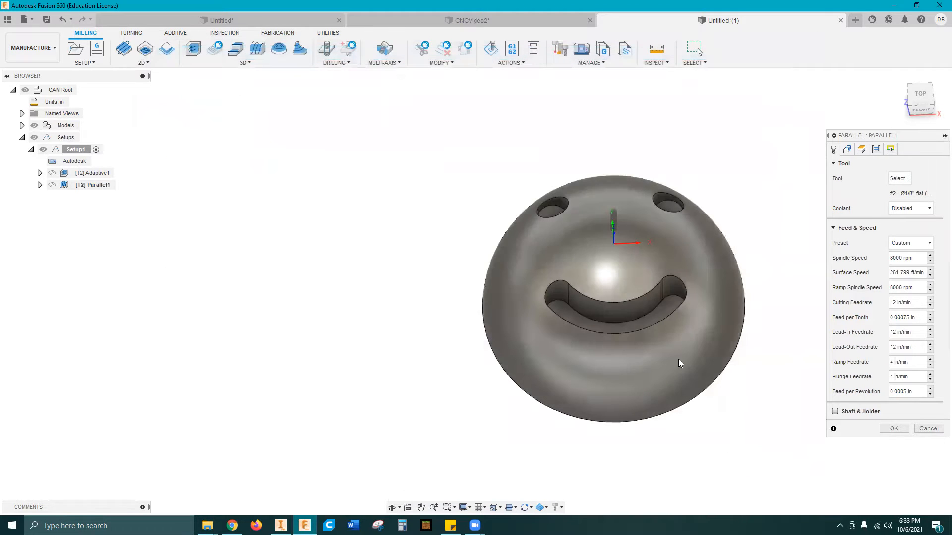
{"action": "scroll", "coordinate": [594, 357], "scroll_direction": "up", "scroll_amount": 3}
{"action": "middle_click_drag", "start_coordinate": [699, 310], "coordinate": [613, 229], "text": "shift"}
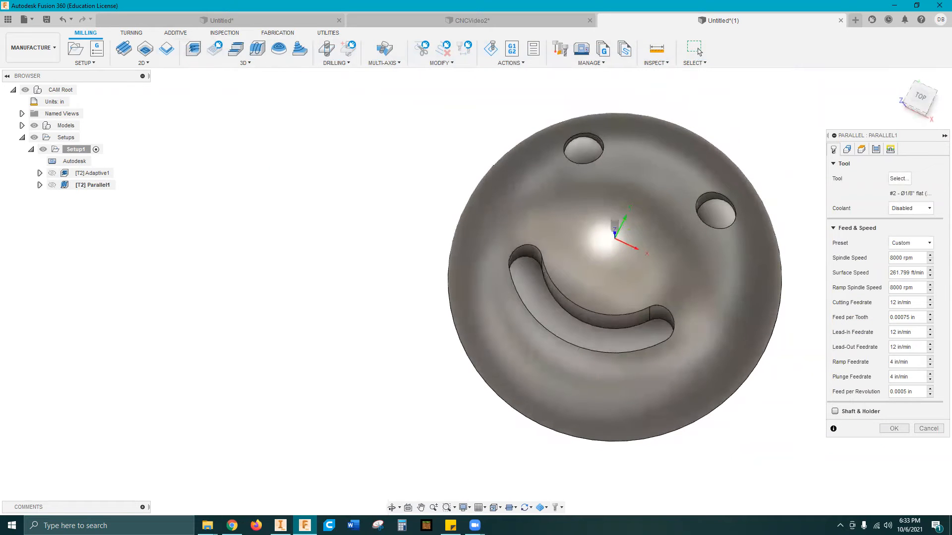